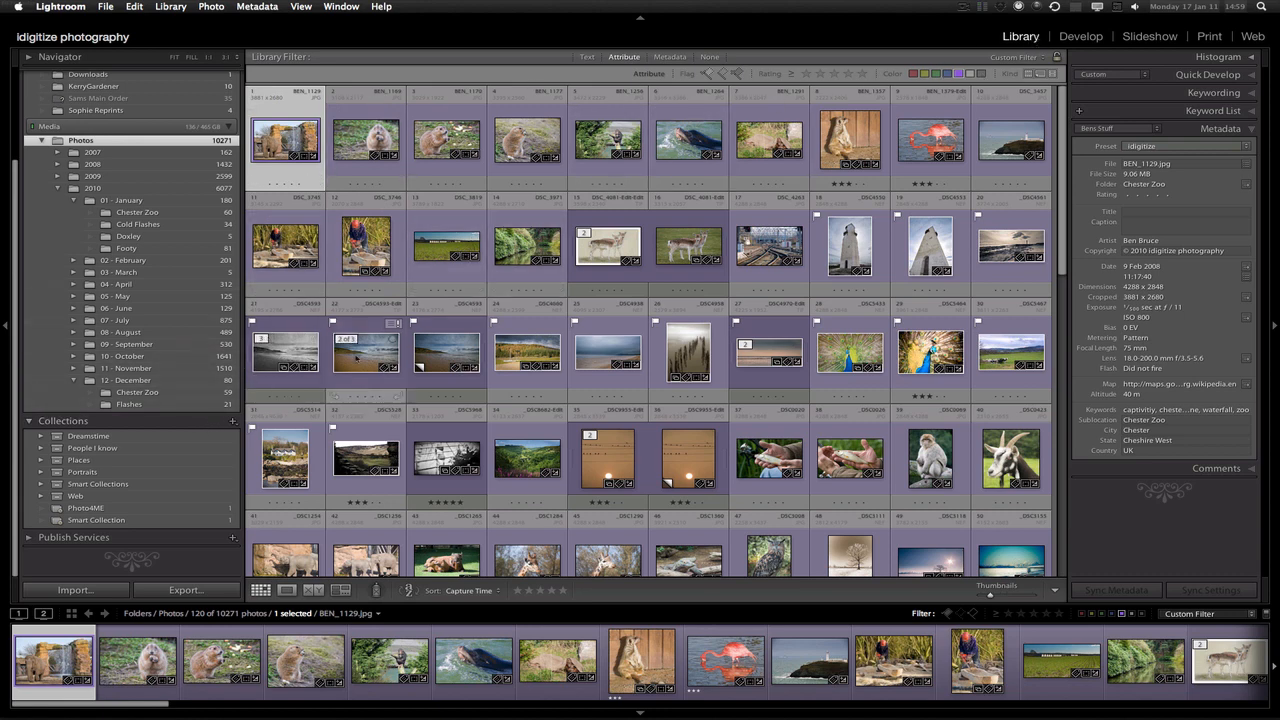
Create an empty collection named 'forweb' that leaves out the currently selected photo
{"action": "left_click", "coordinate": [232, 421]}
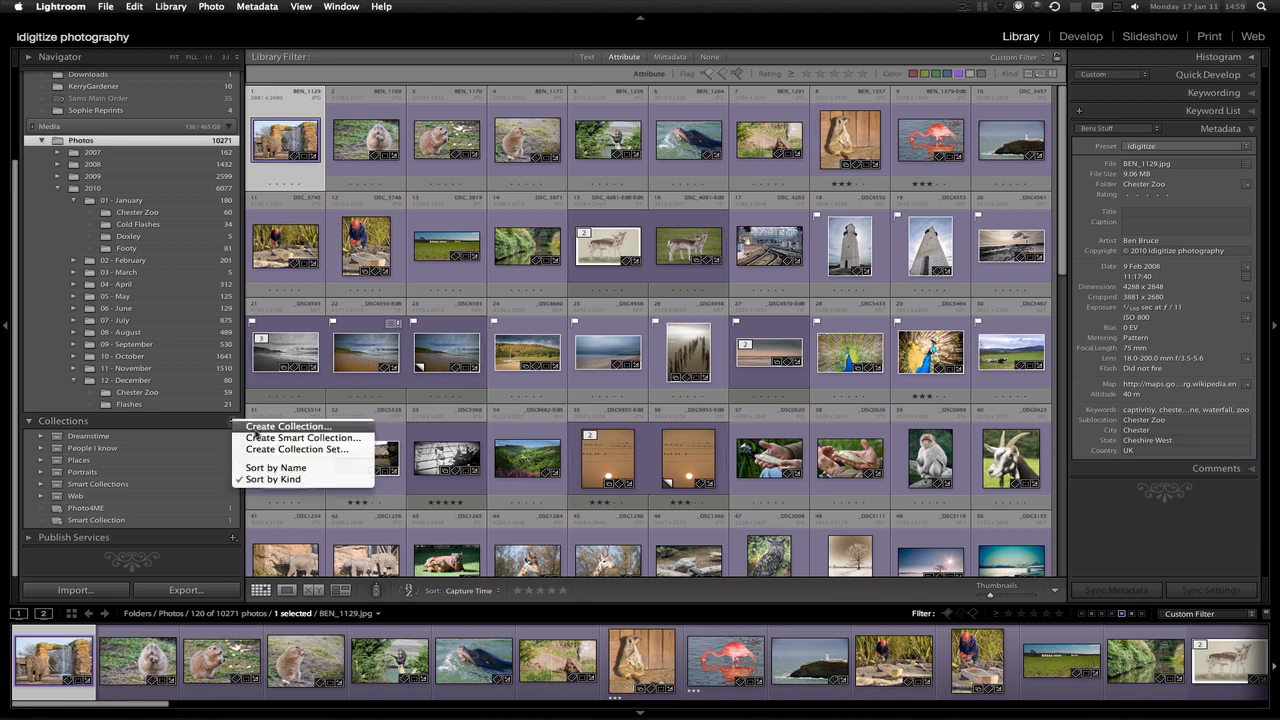
{"action": "left_click", "coordinate": [258, 427]}
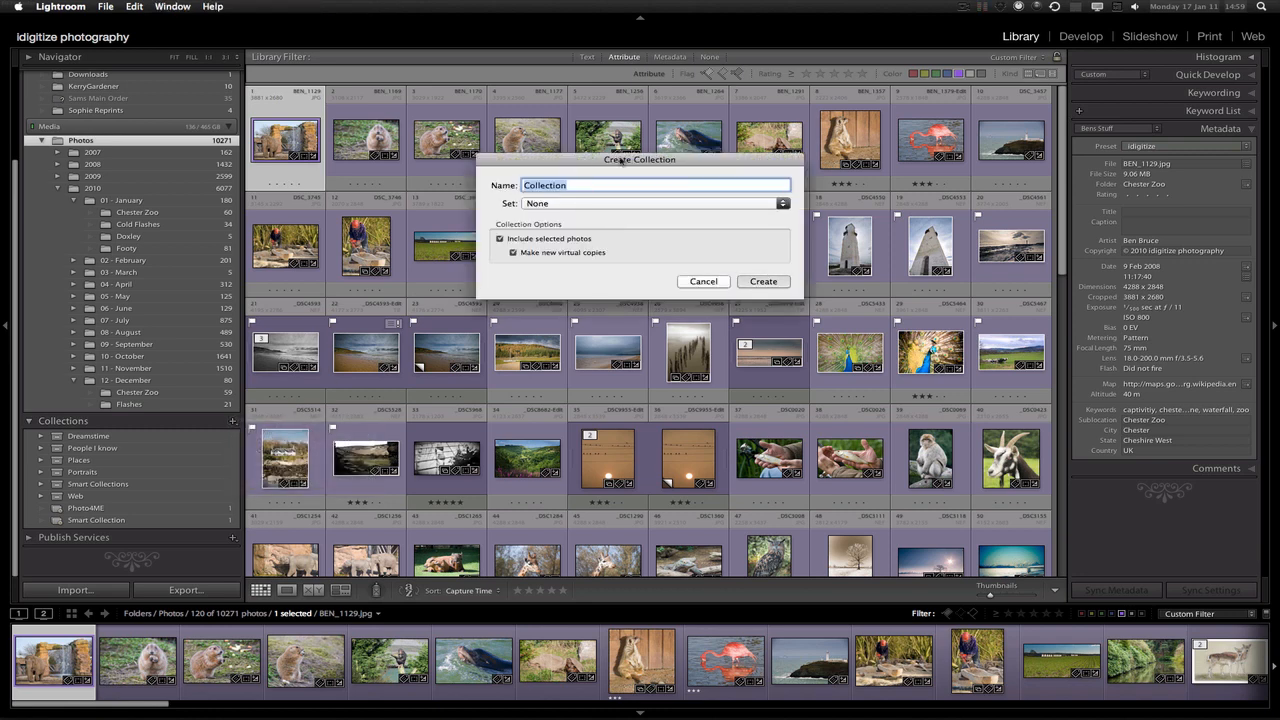
{"action": "type", "text": "forweb"}
{"action": "left_click", "coordinate": [500, 239]}
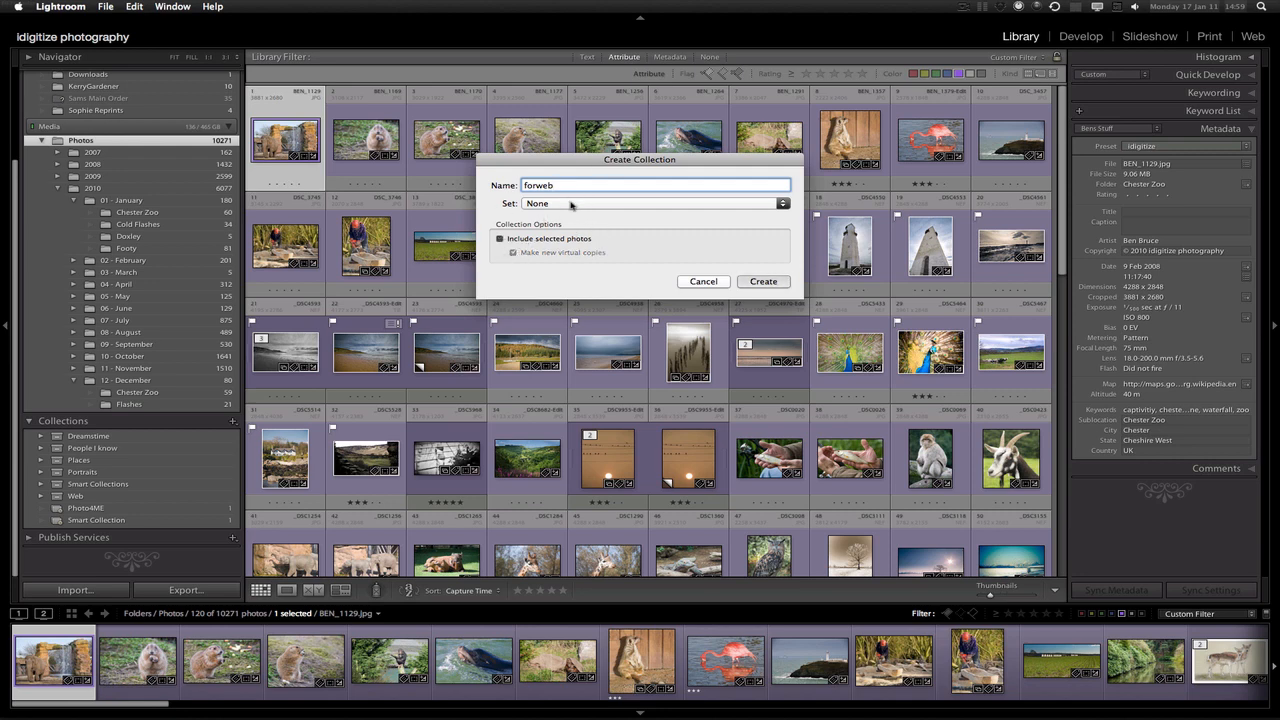
{"action": "left_click", "coordinate": [762, 281]}
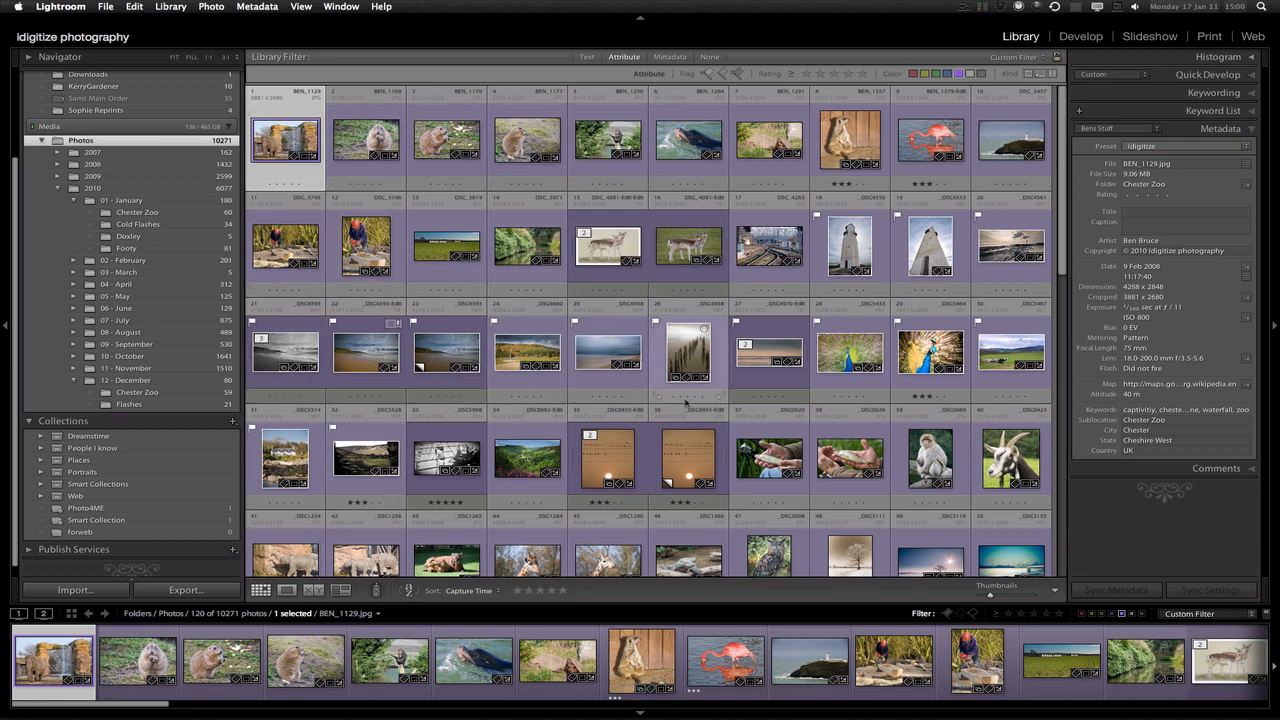
Select ten photos, including the beach posts, peacock, lighthouse and meerkat, and drag them into forweb
{"action": "left_click", "coordinate": [689, 355], "text": "super"}
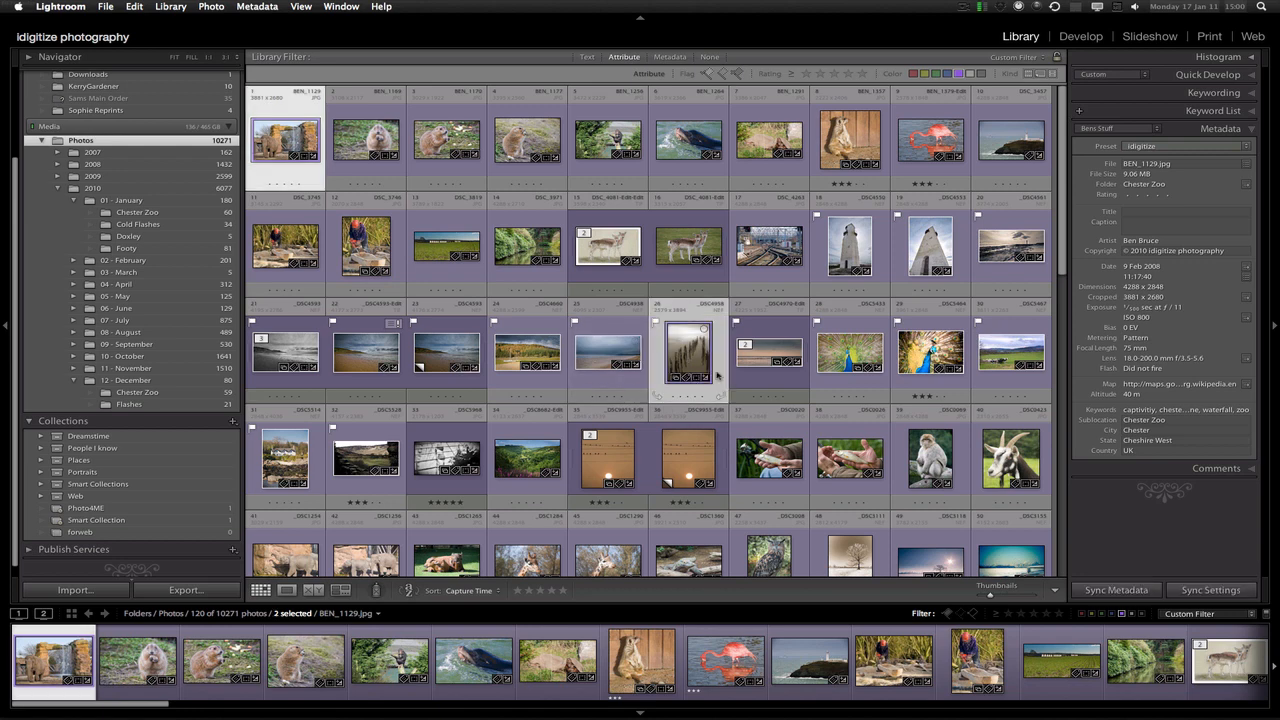
{"action": "left_click", "coordinate": [769, 352], "text": "super"}
{"action": "left_click", "coordinate": [850, 355], "text": "super"}
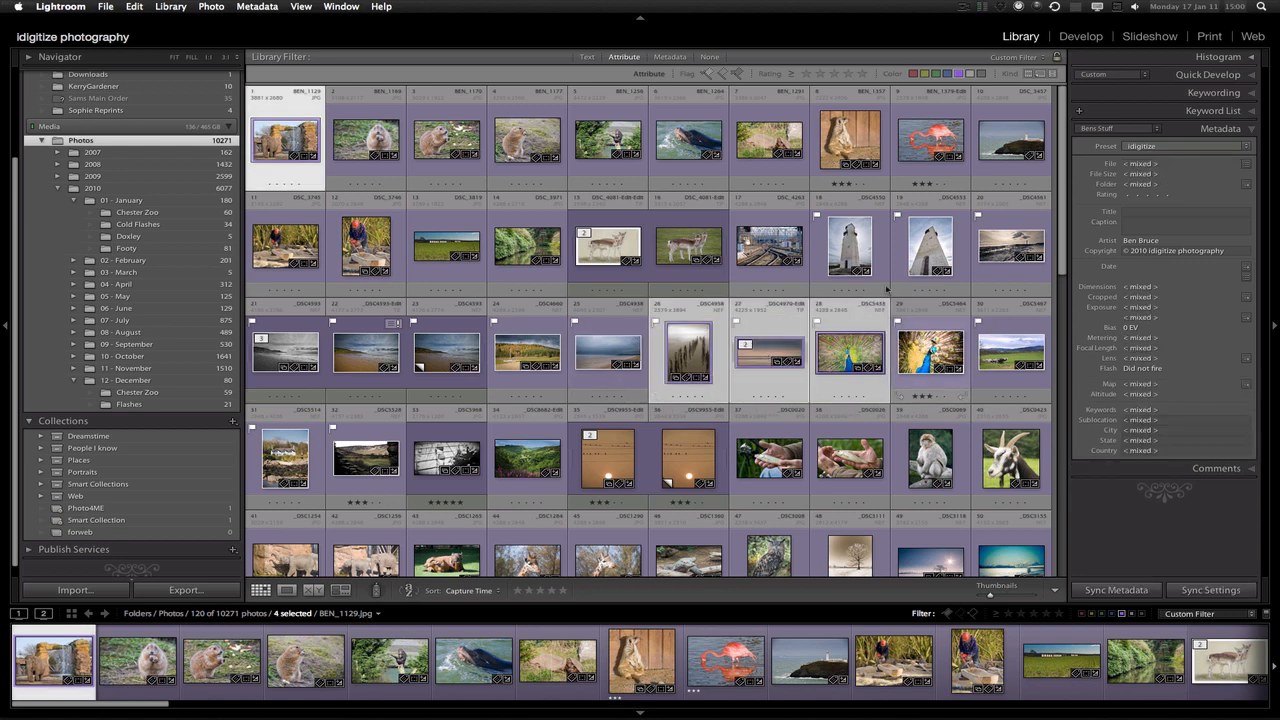
{"action": "left_click", "coordinate": [845, 250], "text": "super"}
{"action": "left_click", "coordinate": [1010, 245], "text": "super"}
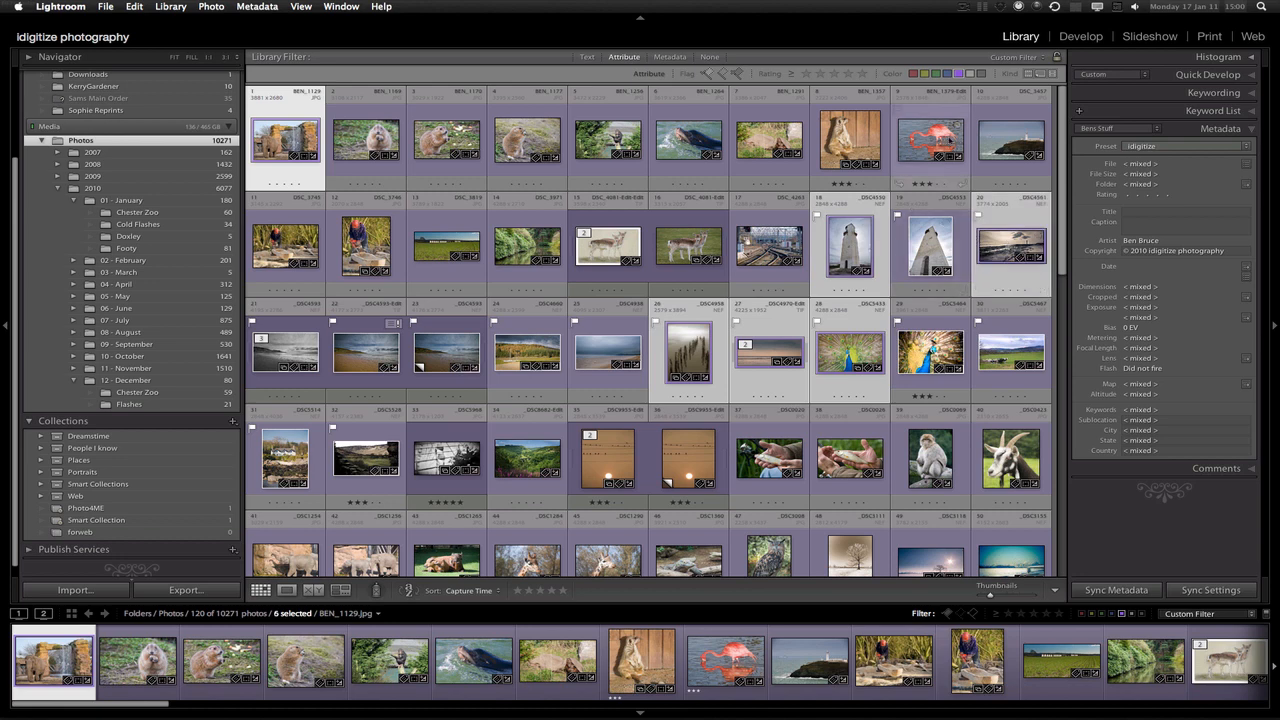
{"action": "left_click", "coordinate": [850, 140], "text": "super"}
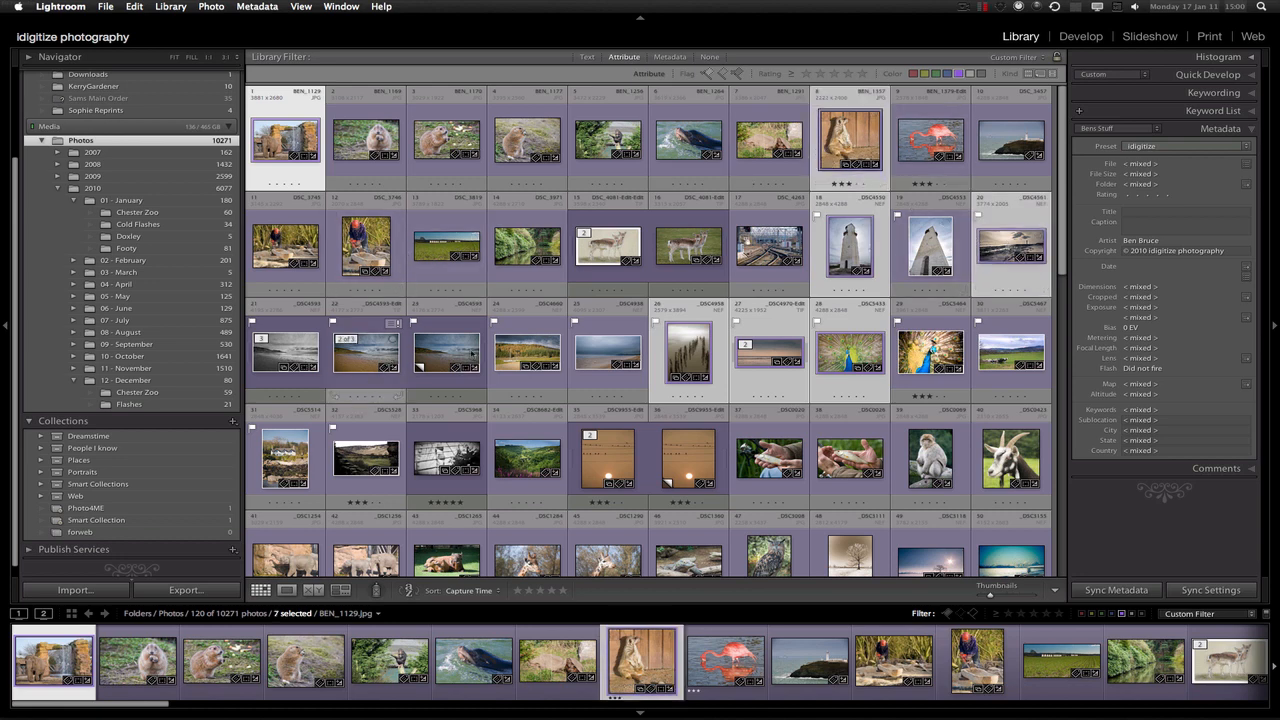
{"action": "left_click", "coordinate": [290, 352], "text": "super"}
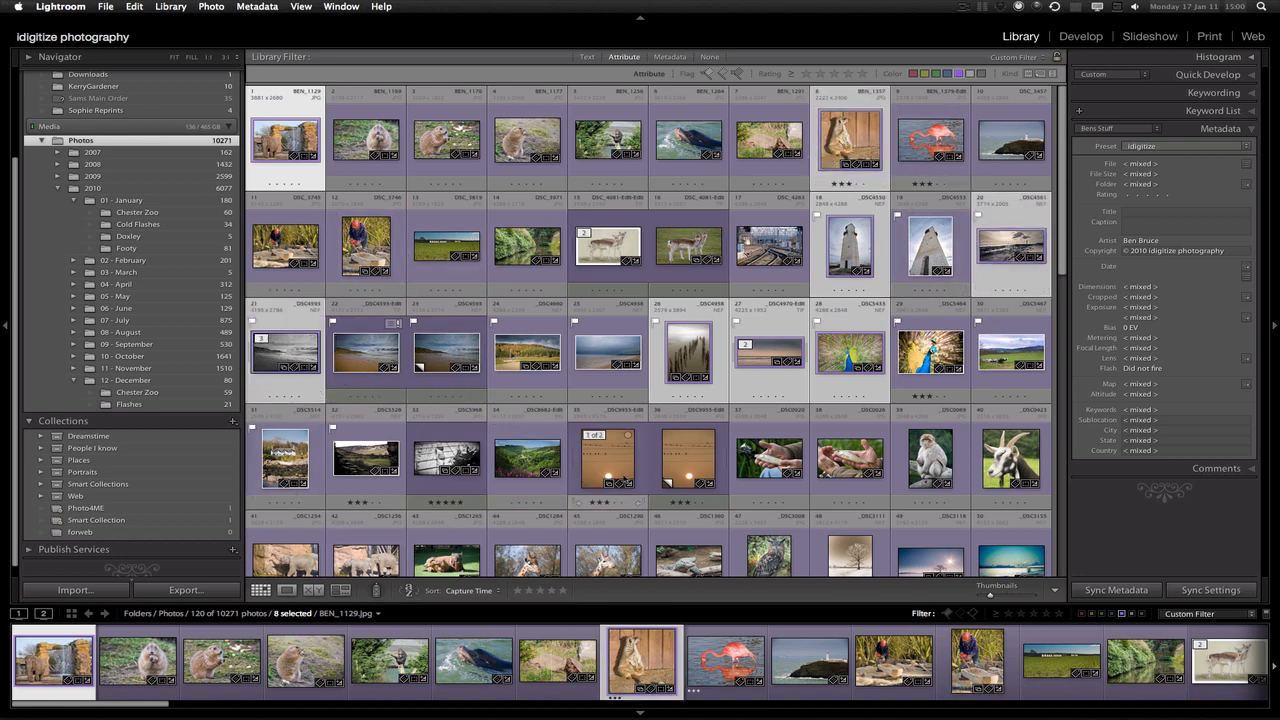
{"action": "left_click", "coordinate": [614, 465], "text": "super"}
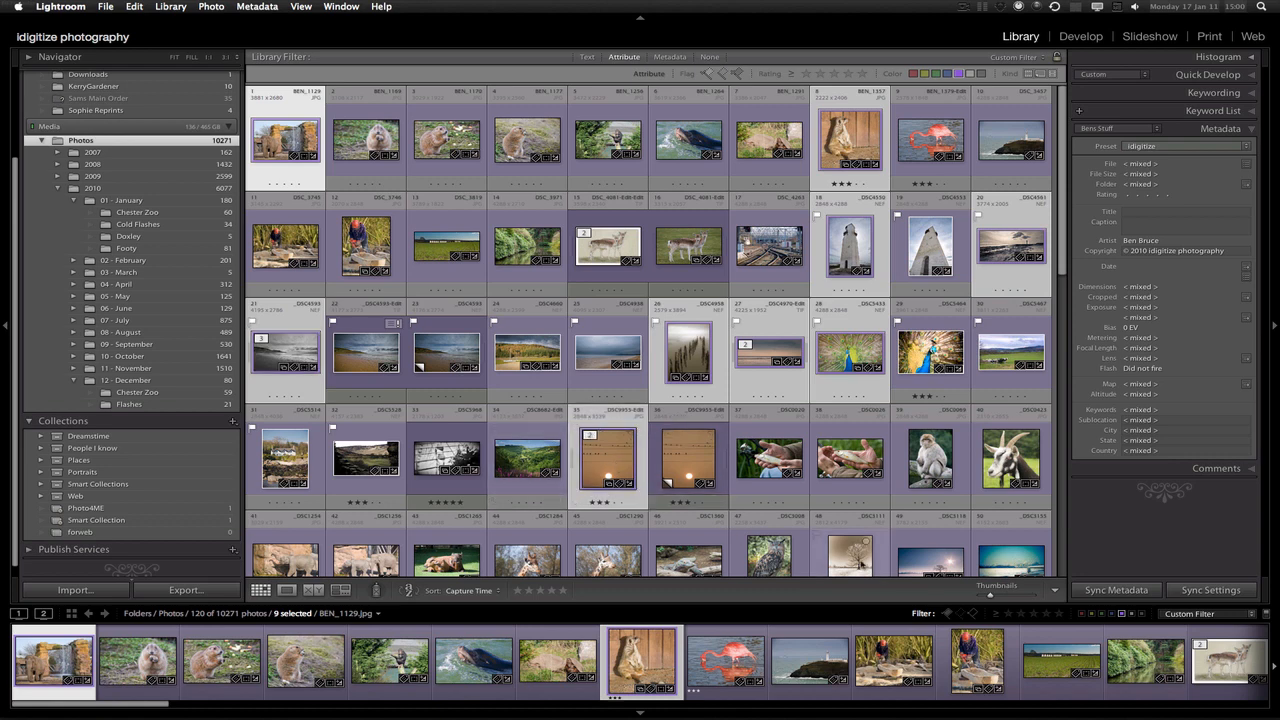
{"action": "left_click", "coordinate": [850, 555], "text": "super"}
{"action": "left_click_drag", "start_coordinate": [588, 476], "coordinate": [85, 532]}
Open the forweb collection and view the elephant photo large, then return to the thumbnail grid
{"action": "left_click", "coordinate": [82, 533]}
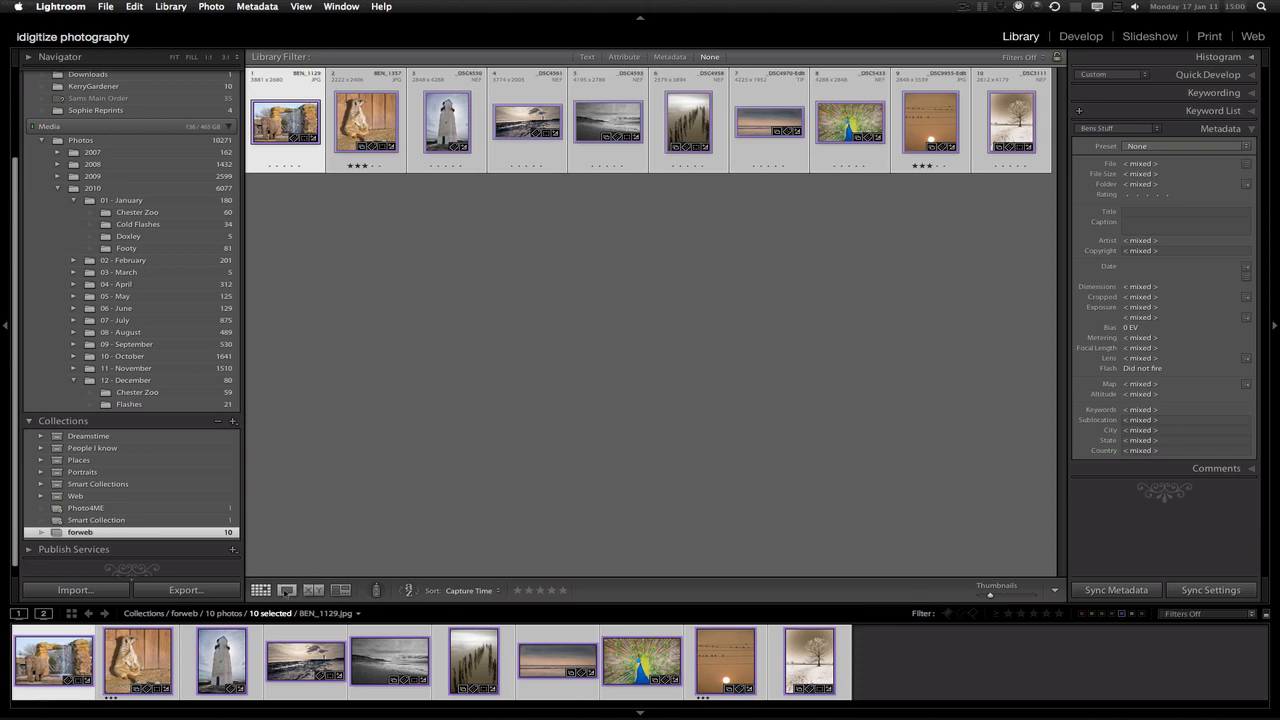
{"action": "left_click", "coordinate": [287, 590]}
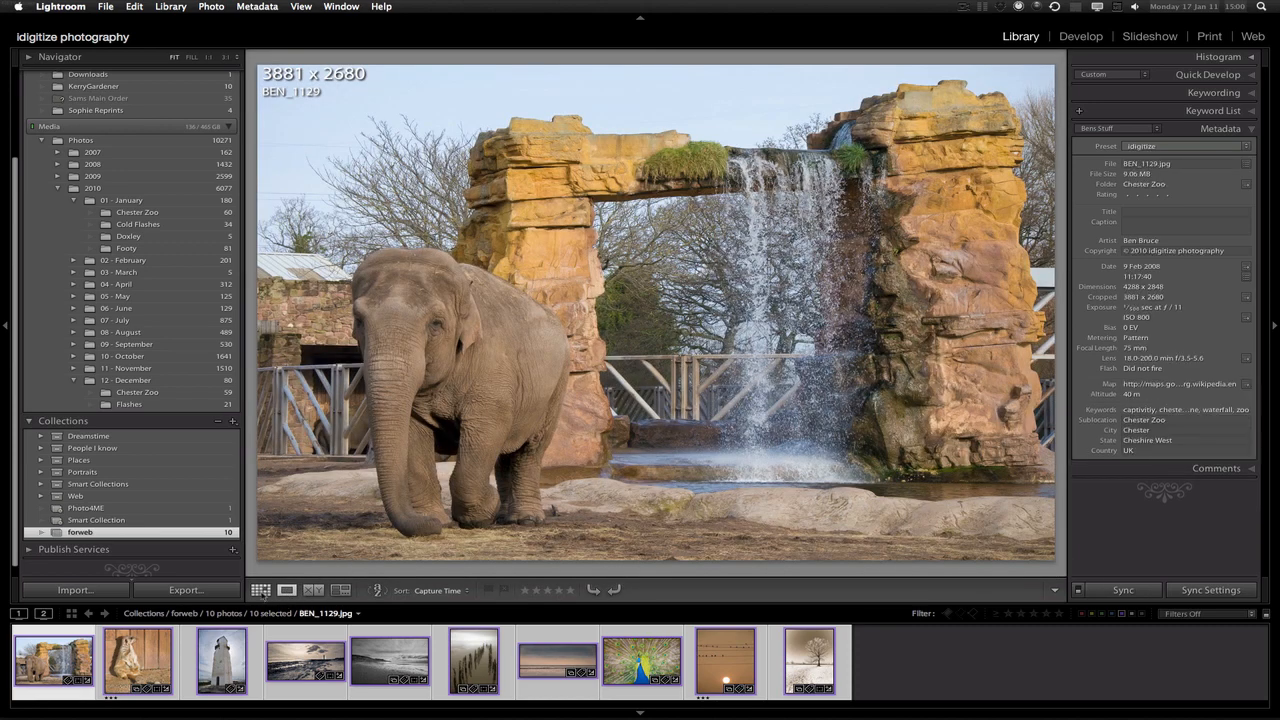
{"action": "left_click", "coordinate": [260, 590]}
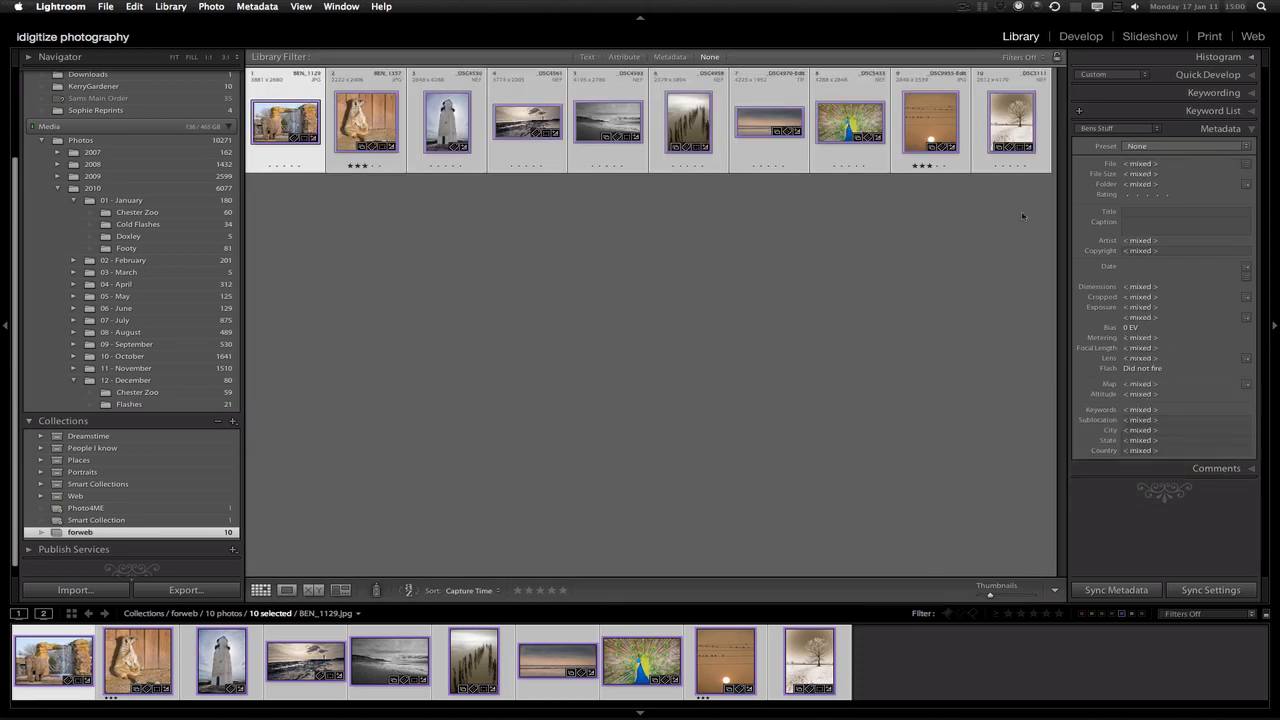
Switch to the Web module and apply the Lightroom HTML Gallery layout to forweb's ten photos
{"action": "left_click", "coordinate": [1256, 37]}
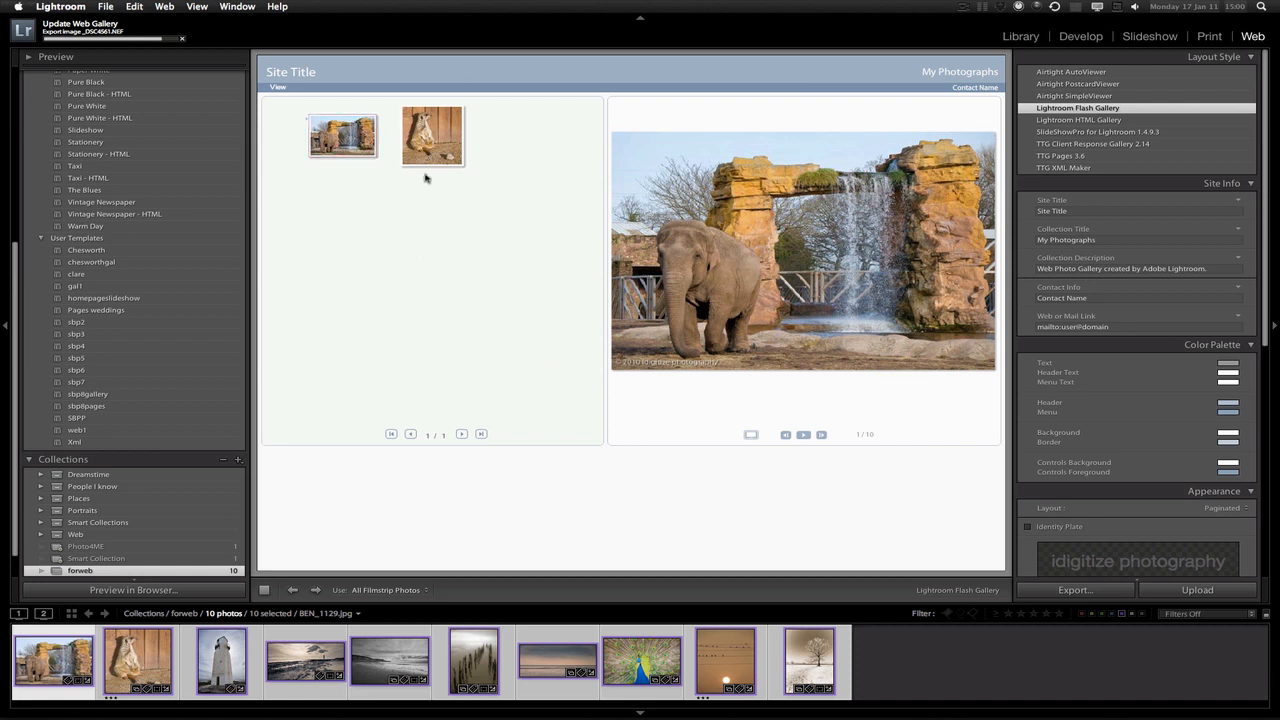
{"action": "left_click_drag", "start_coordinate": [14, 300], "coordinate": [2, 118]}
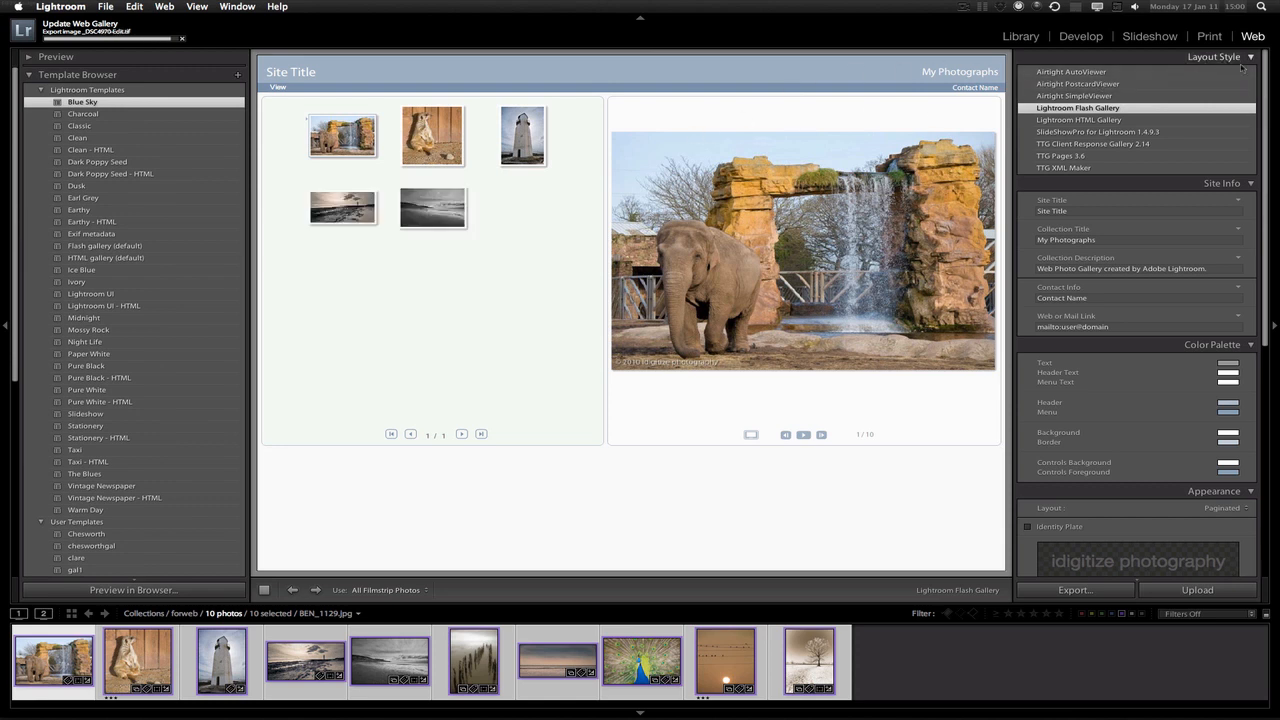
{"action": "left_click", "coordinate": [1078, 120]}
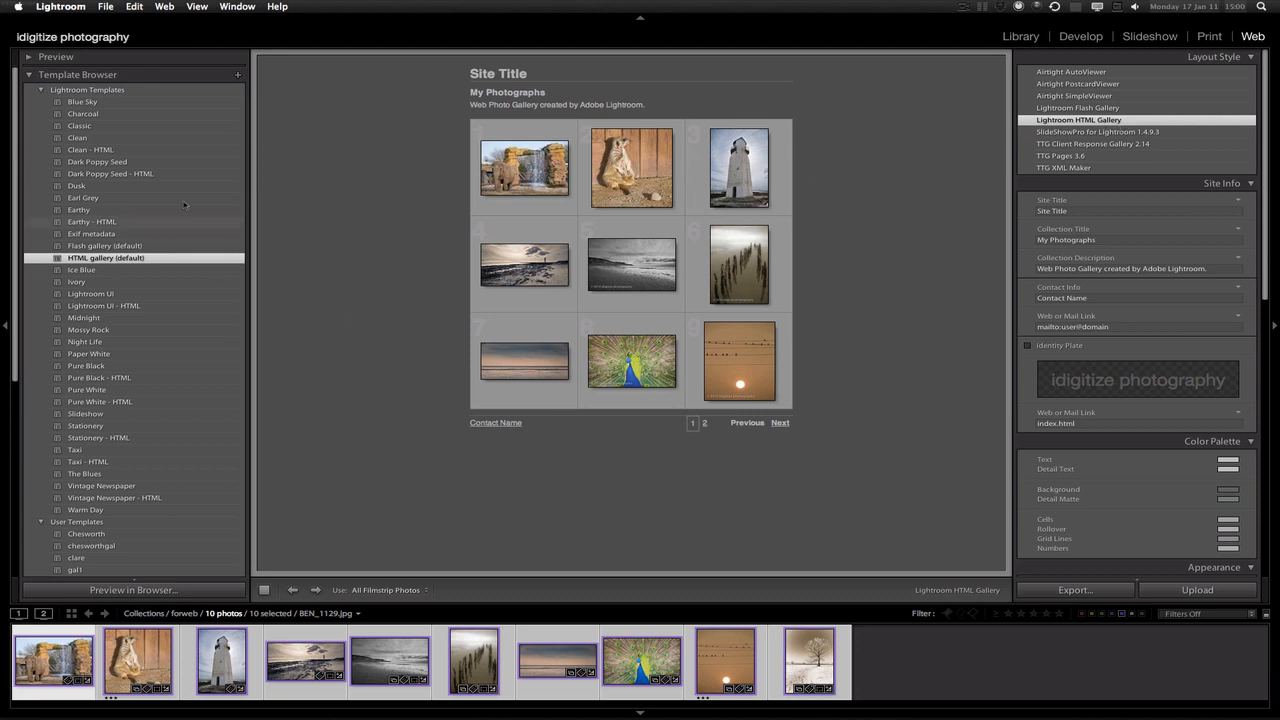
{"action": "left_click", "coordinate": [29, 75]}
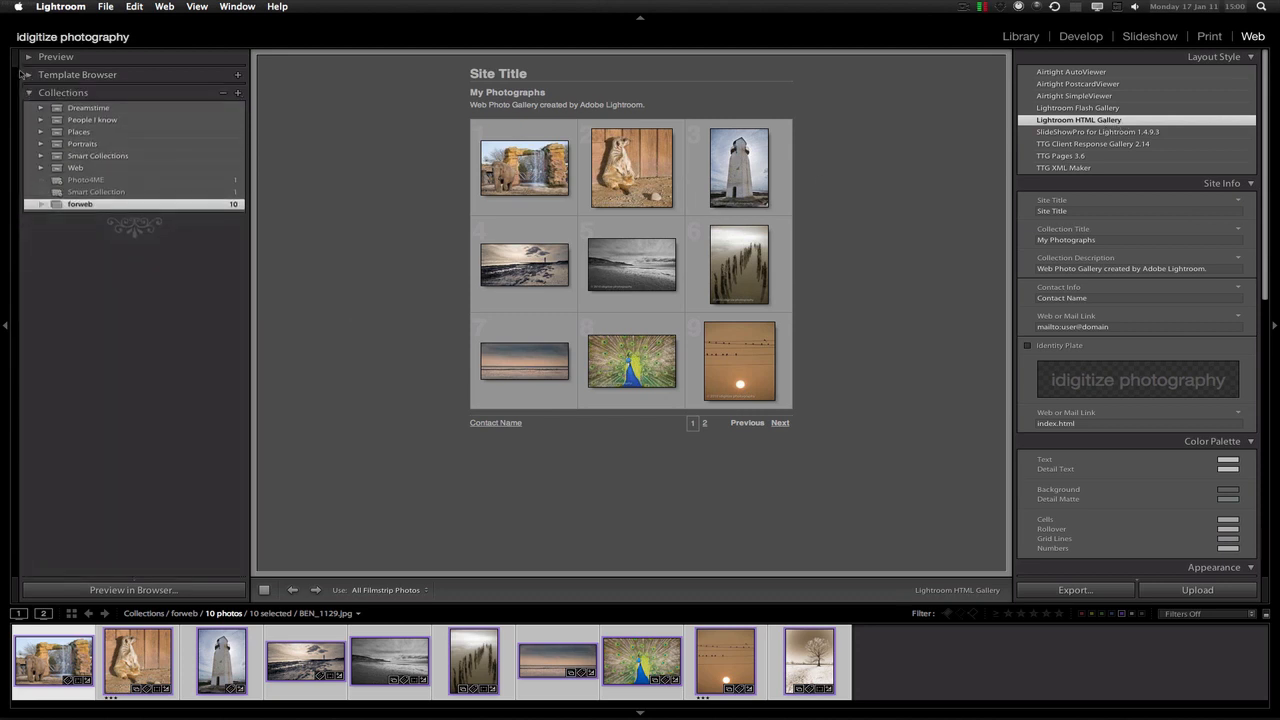
{"action": "left_click", "coordinate": [29, 75]}
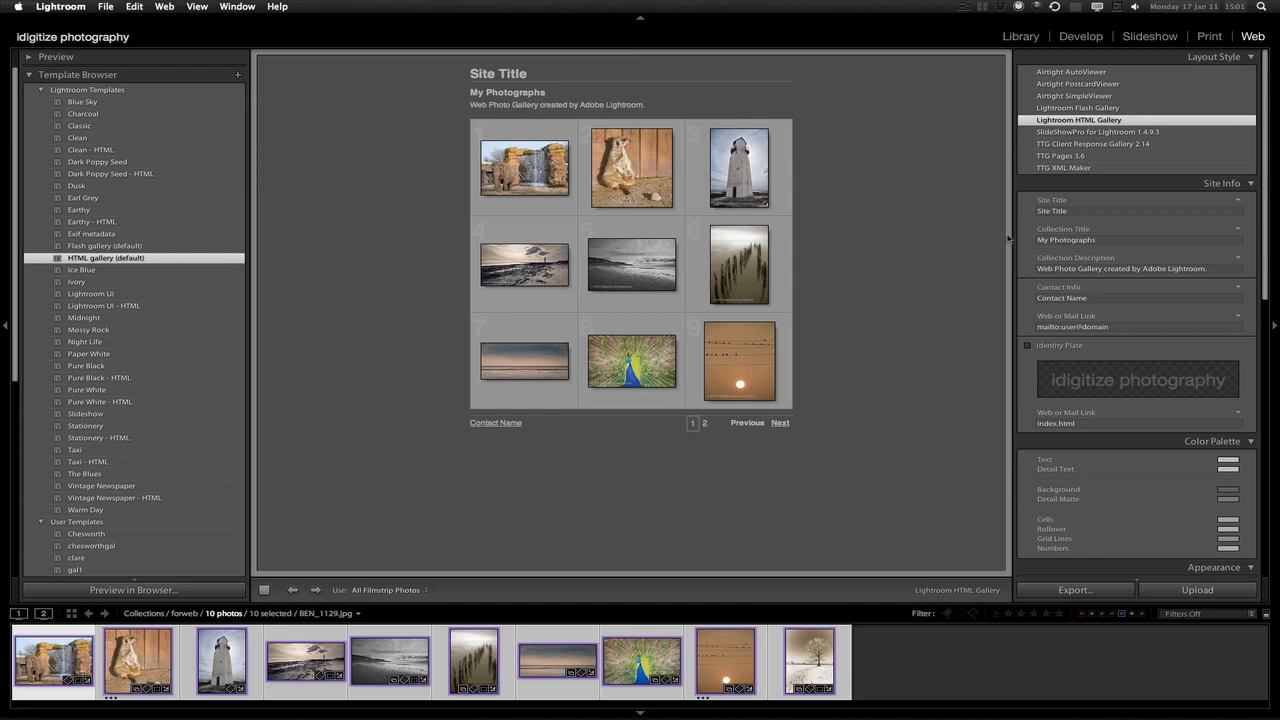
Set the site title to 'bens pic' and the collection title to 'random pics'
{"action": "scroll", "coordinate": [1267, 208], "scroll_direction": "down", "scroll_amount": 3}
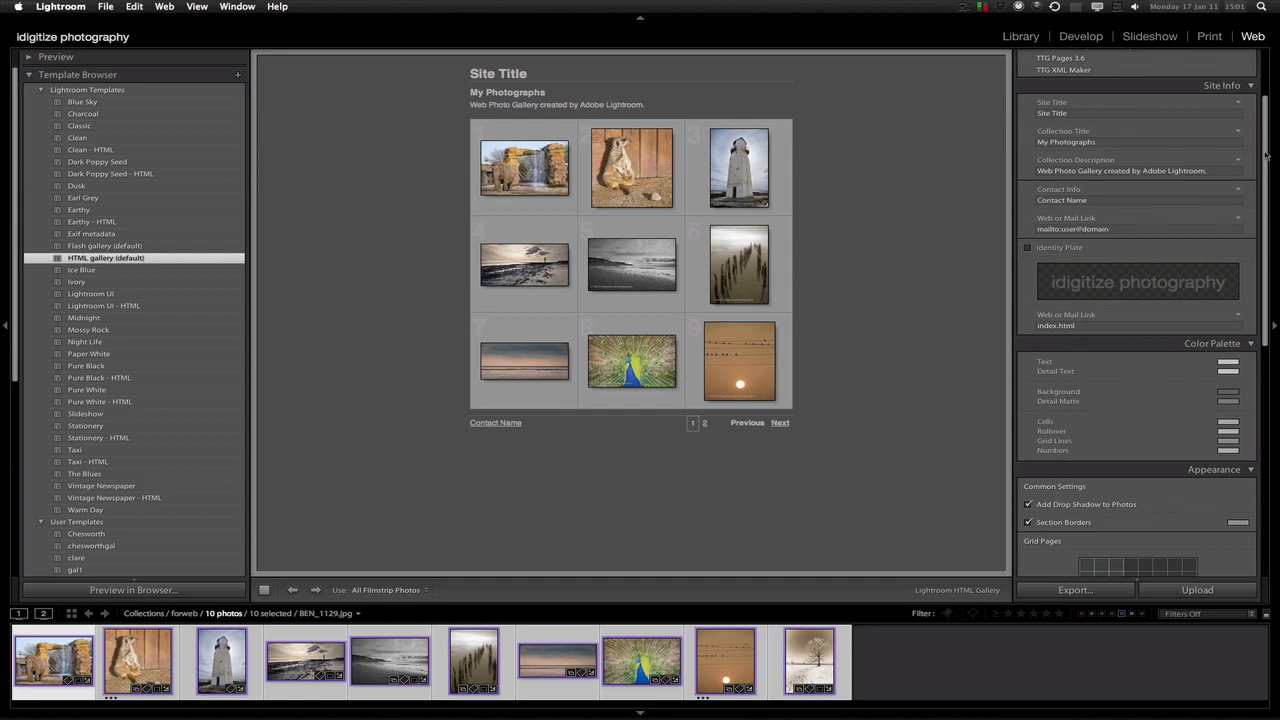
{"action": "scroll", "coordinate": [1267, 155], "scroll_direction": "up", "scroll_amount": 2}
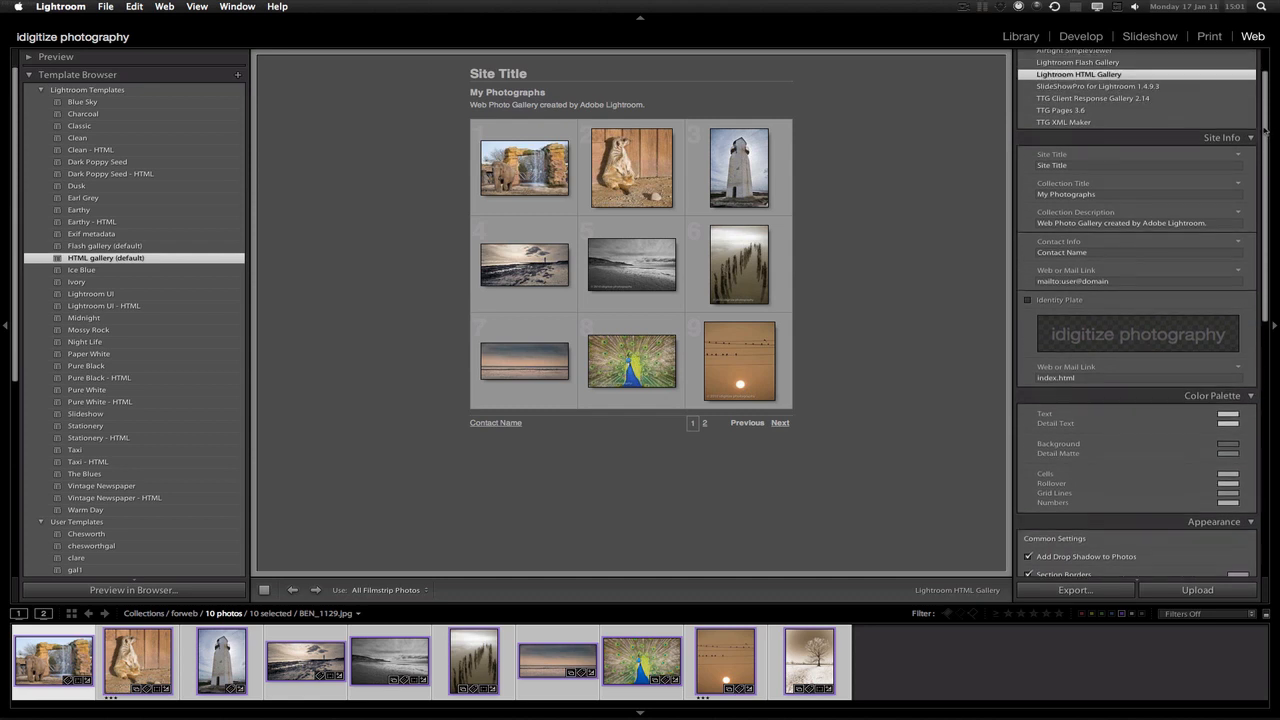
{"action": "left_click", "coordinate": [1067, 163]}
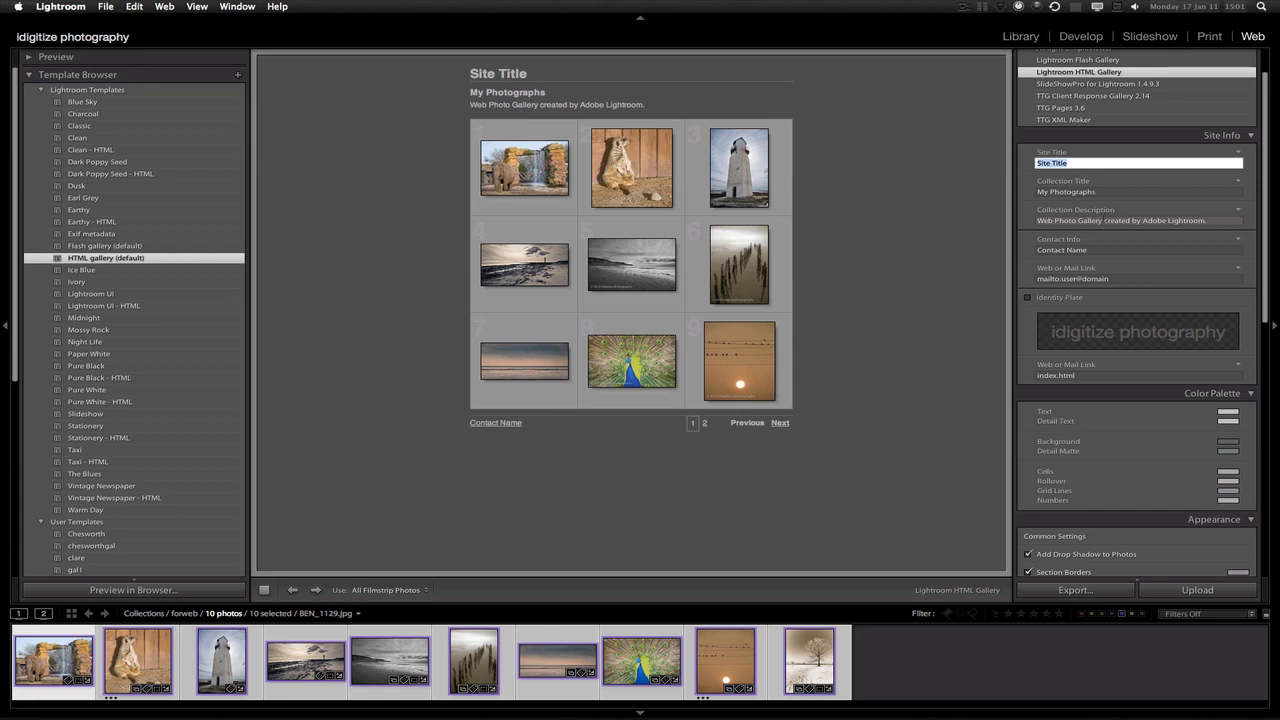
{"action": "type", "text": "bens pic"}
{"action": "key", "text": "Tab"}
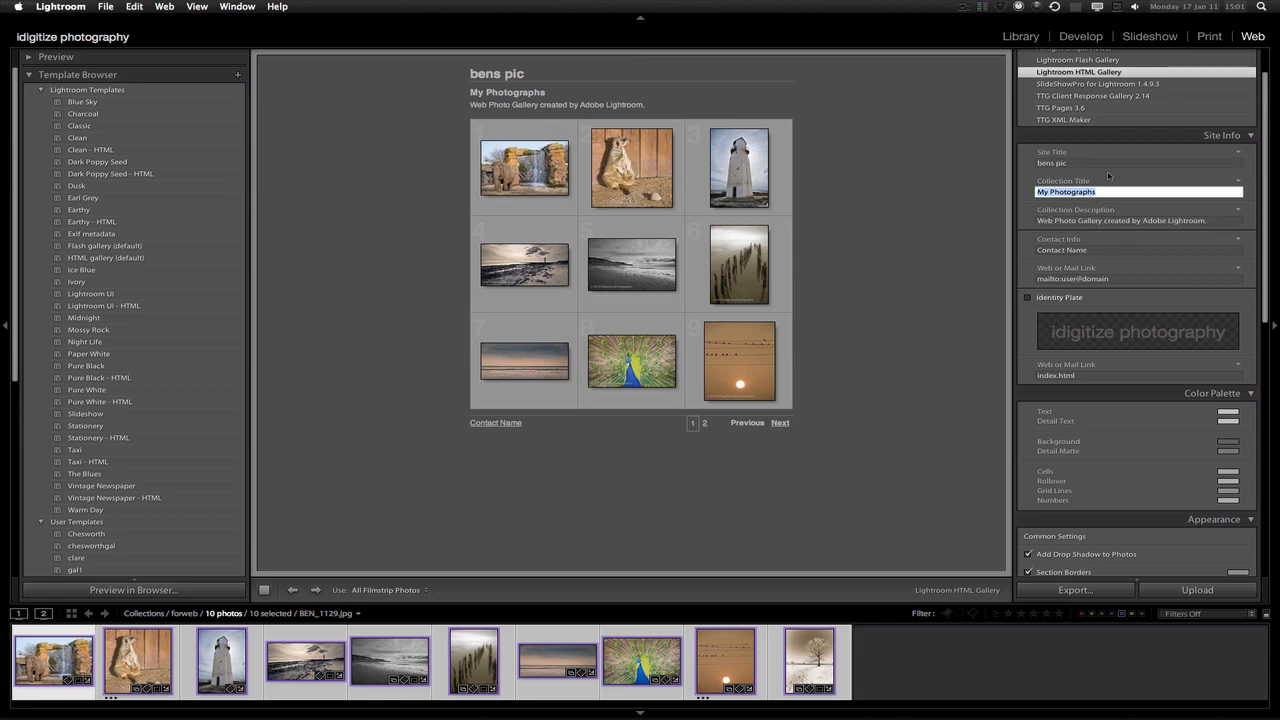
{"action": "type", "text": "f"}
Add the description 'some pics for tuturial', the contact name and a mailto e-mail link
{"action": "left_click", "coordinate": [1116, 220]}
{"action": "type", "text": "some pics for tuturial"}
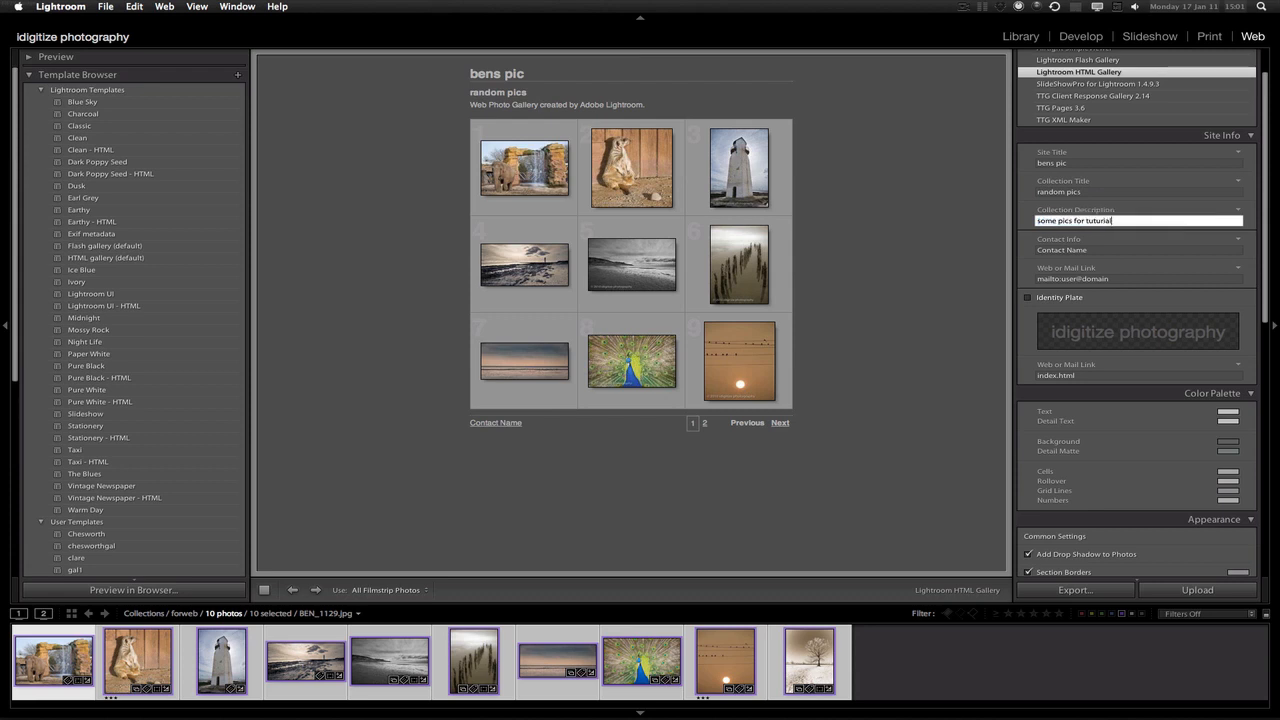
{"action": "left_click", "coordinate": [1058, 250]}
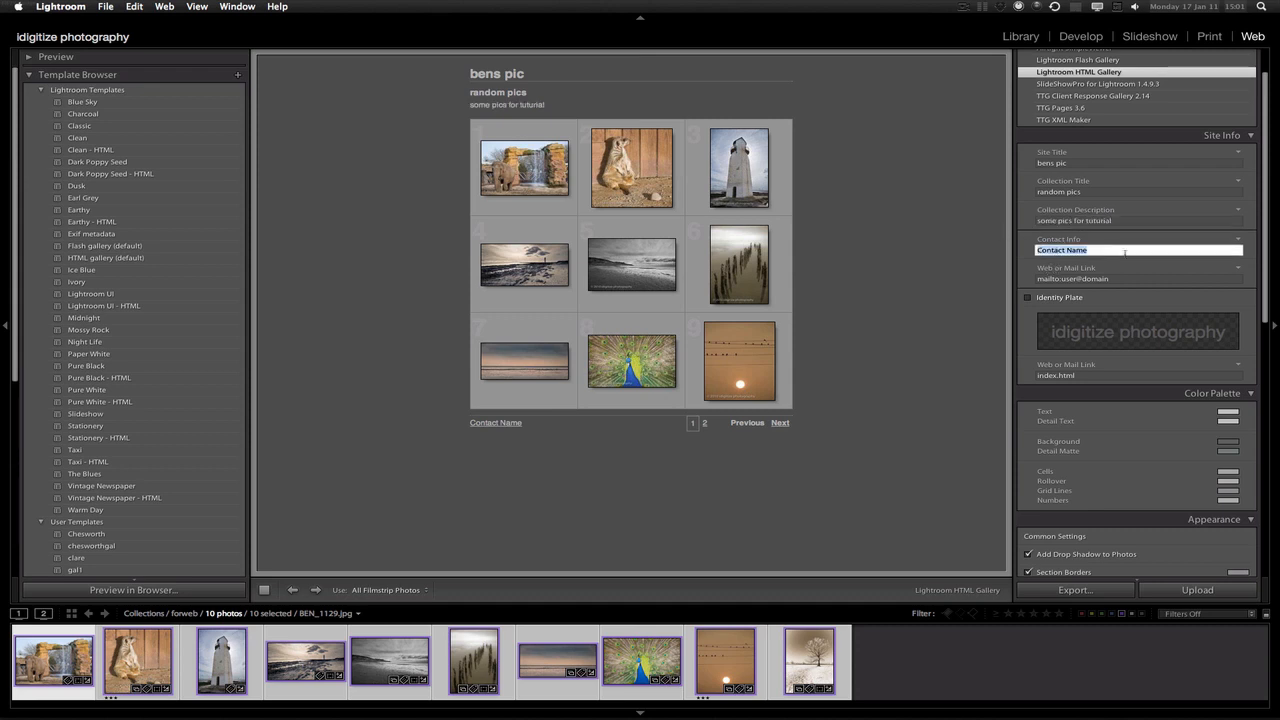
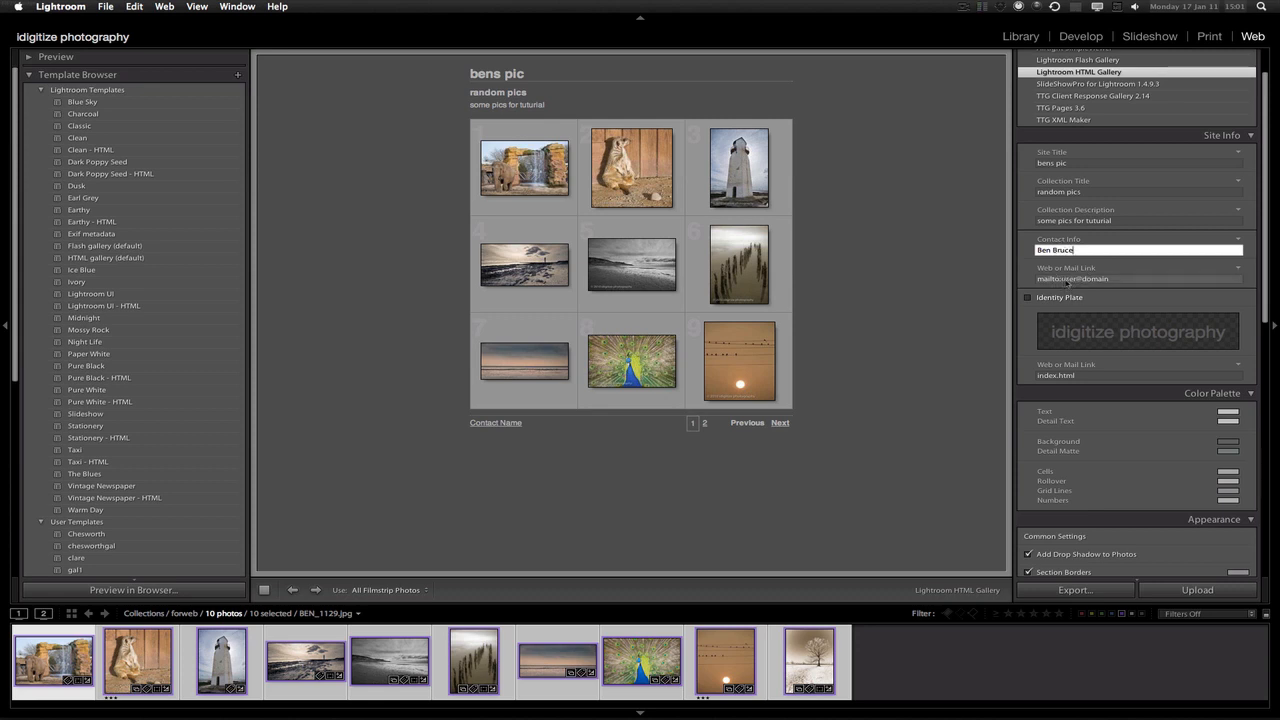
{"action": "left_click", "coordinate": [1067, 283]}
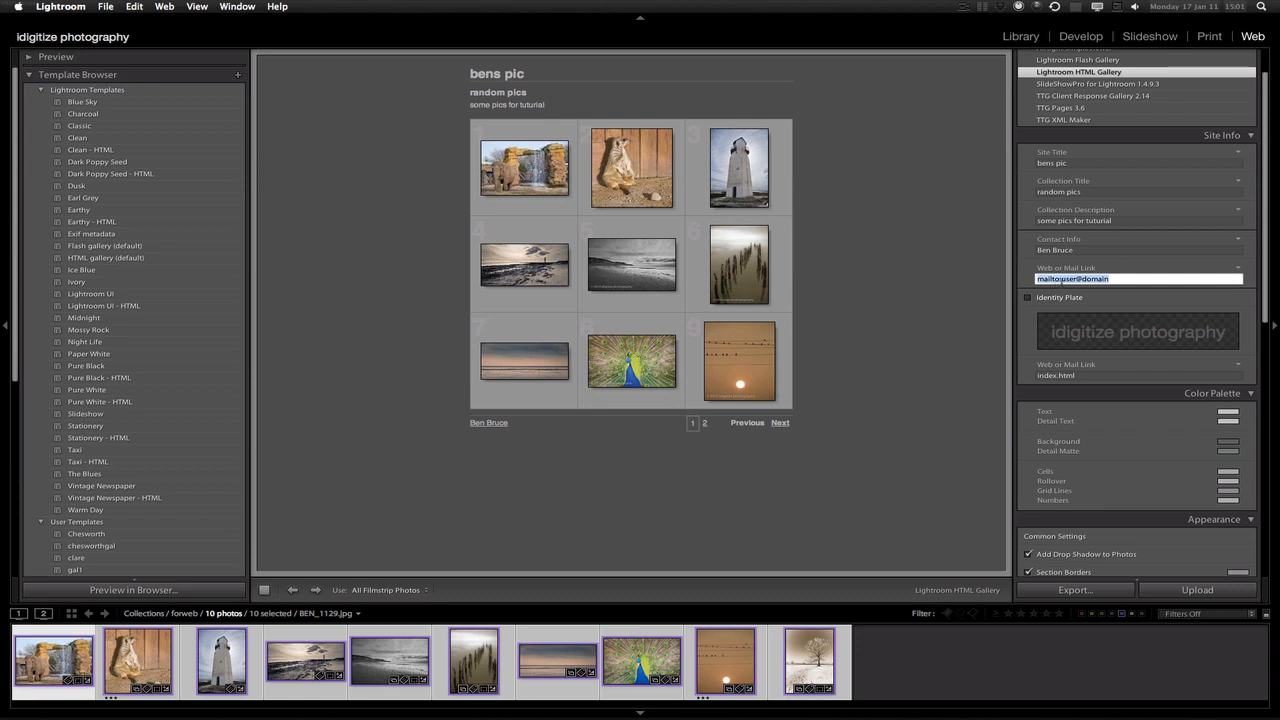
{"action": "left_click", "coordinate": [1074, 281]}
{"action": "left_click_drag", "start_coordinate": [1062, 280], "coordinate": [1110, 279]}
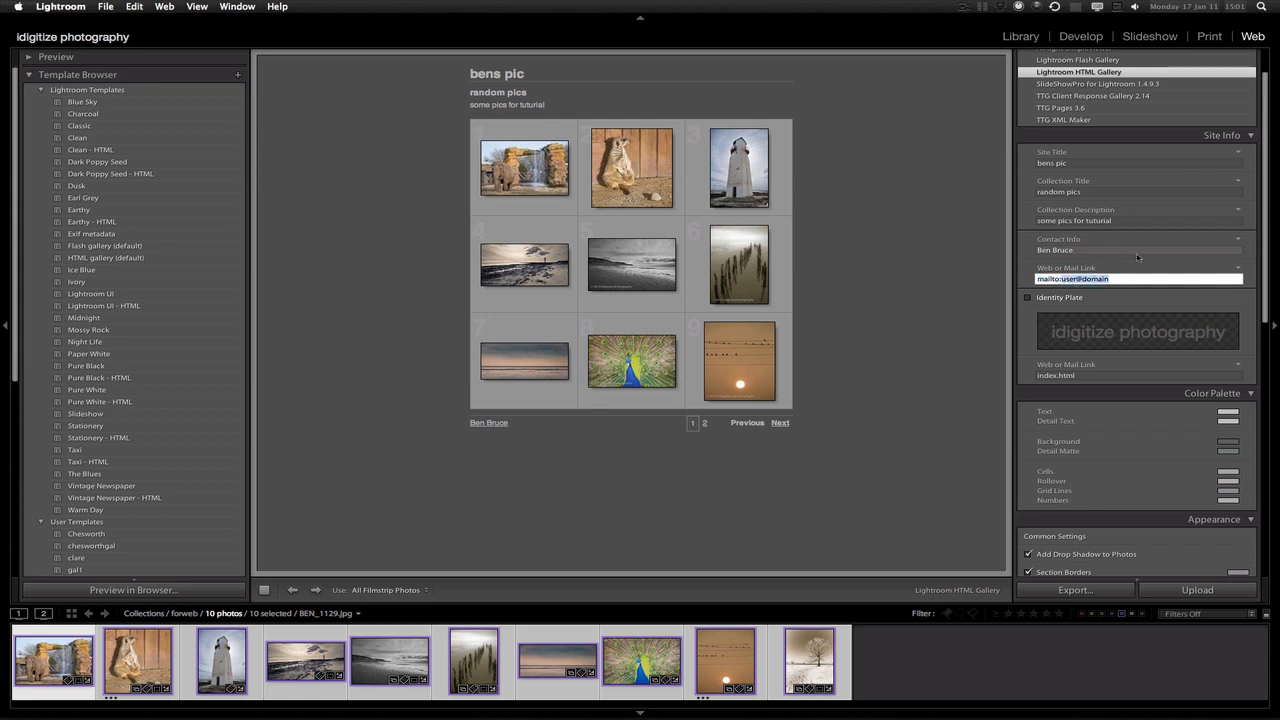
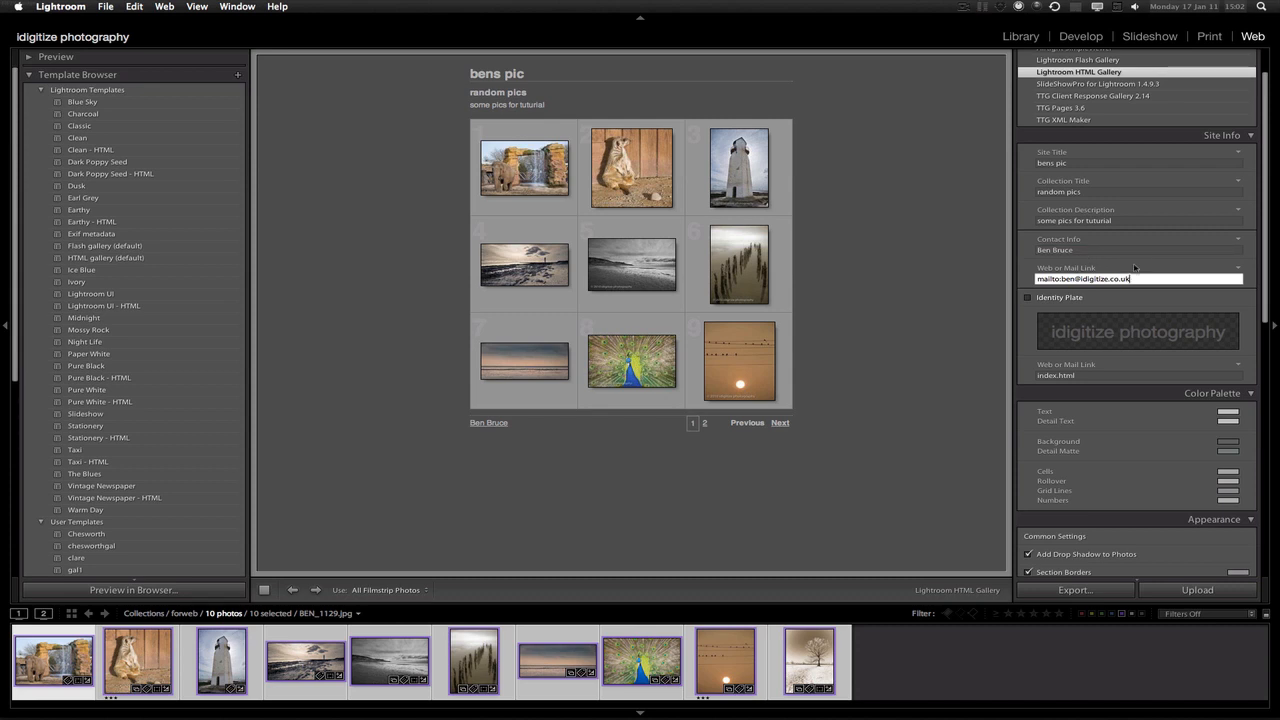
{"action": "left_click", "coordinate": [938, 317]}
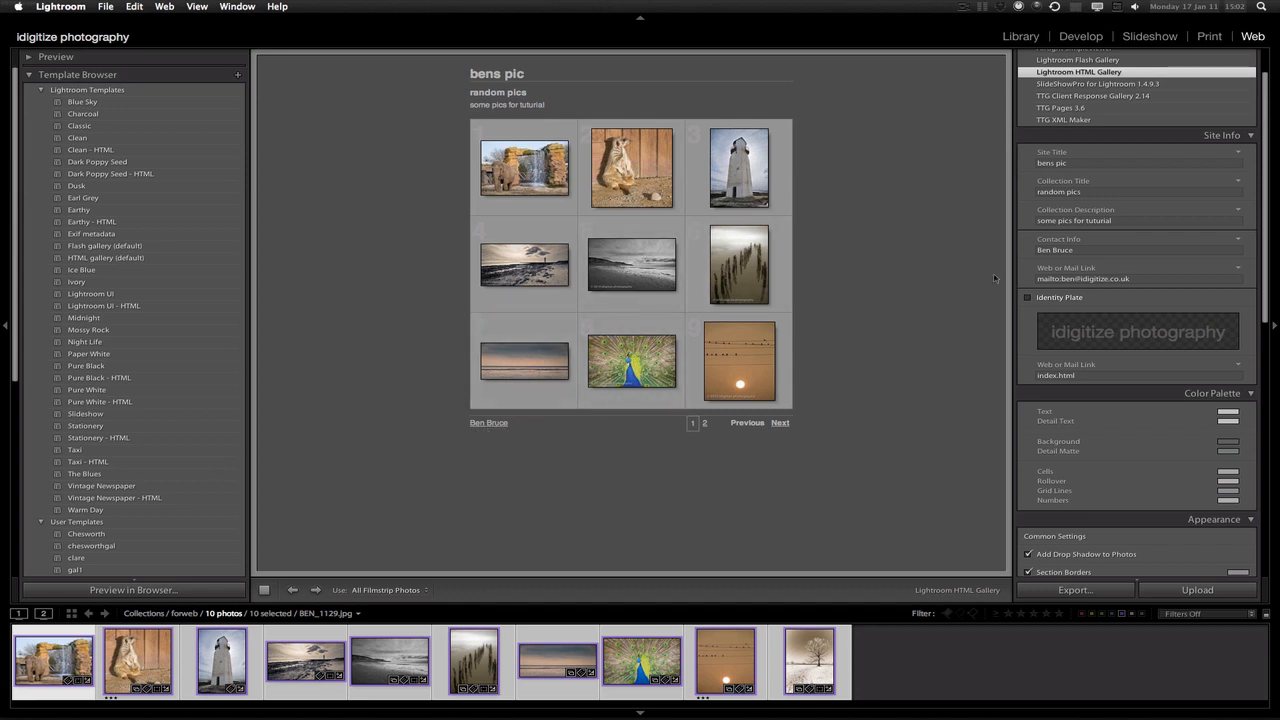
{"action": "scroll", "coordinate": [1265, 272], "scroll_direction": "down", "scroll_amount": 3}
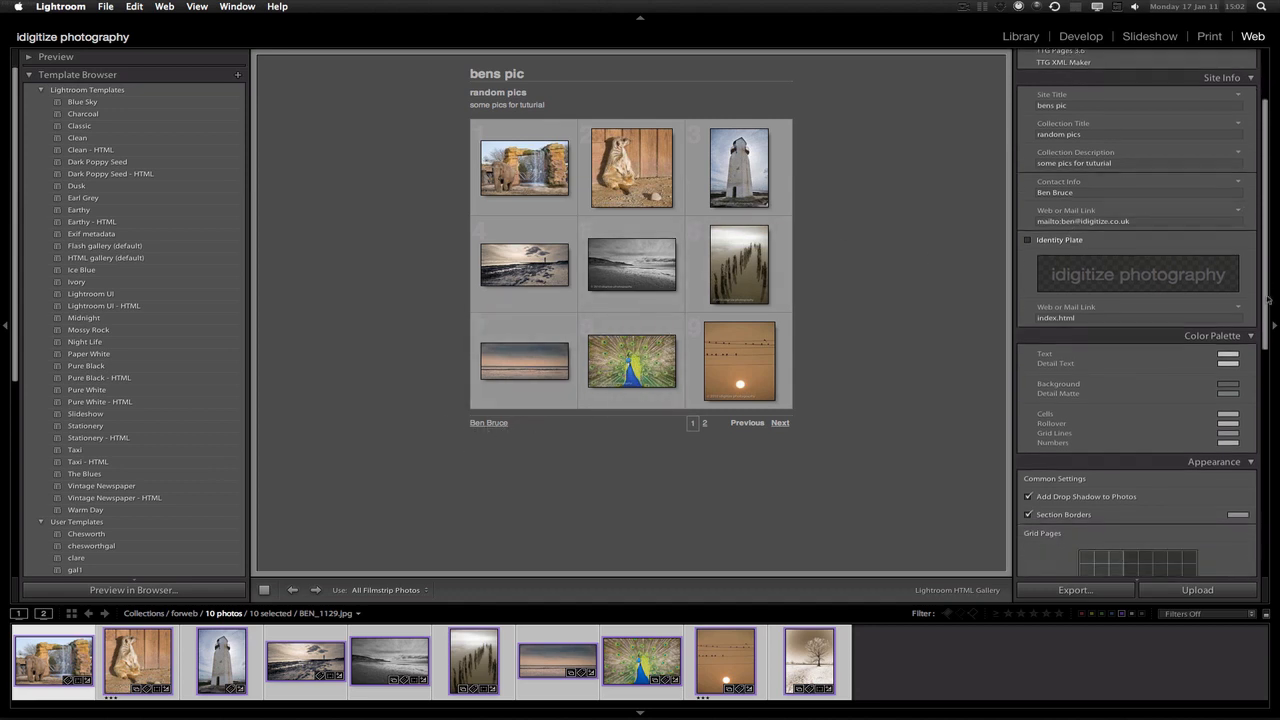
{"action": "left_click", "coordinate": [1028, 237]}
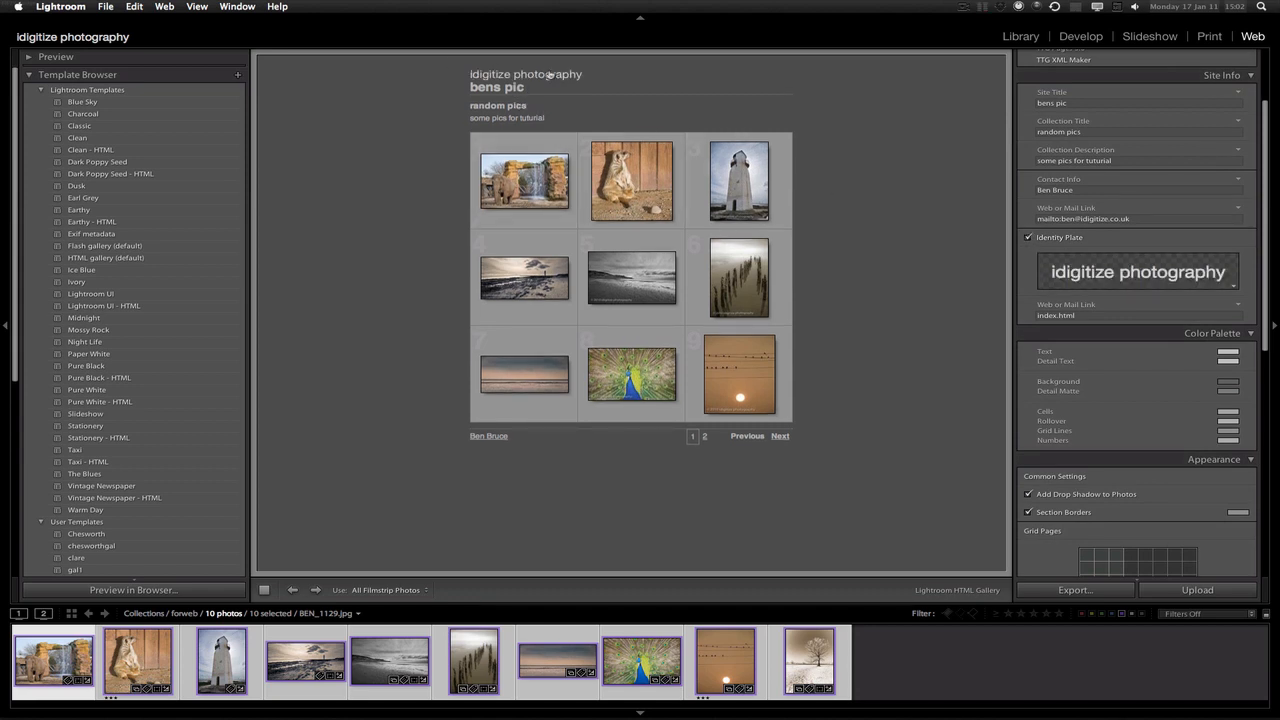
{"action": "left_click", "coordinate": [1028, 237]}
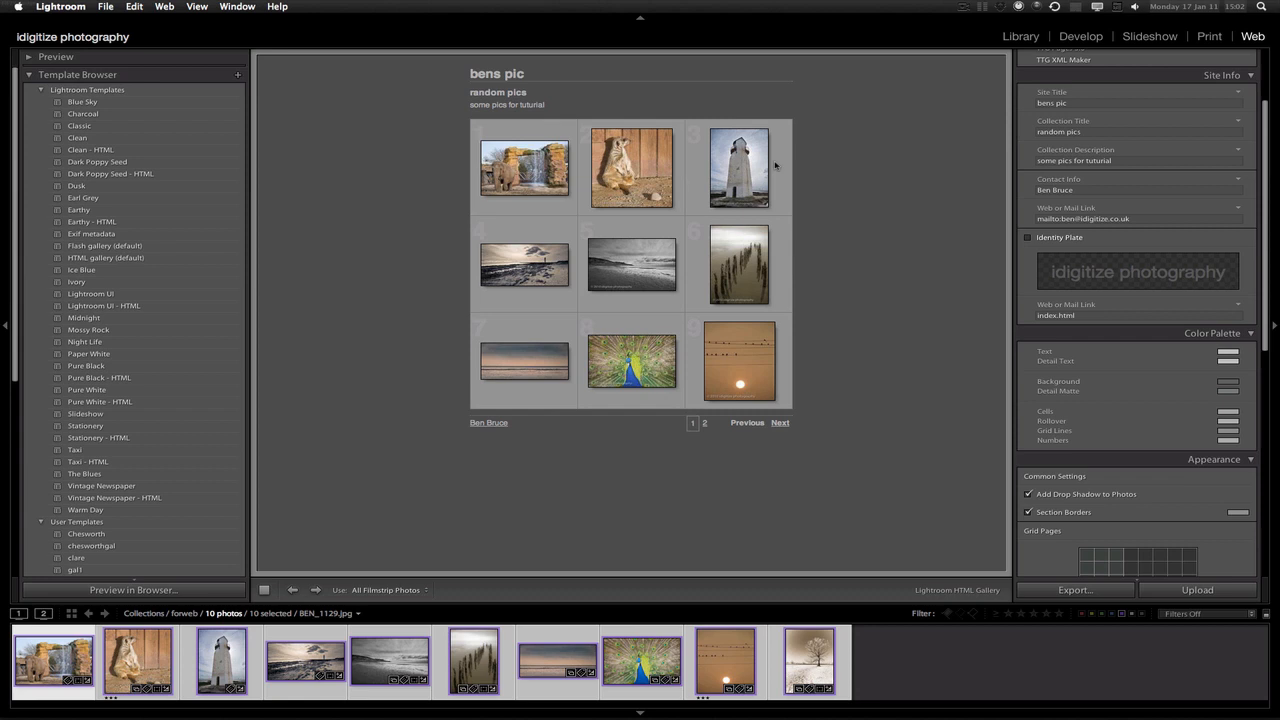
{"action": "left_click", "coordinate": [1086, 316]}
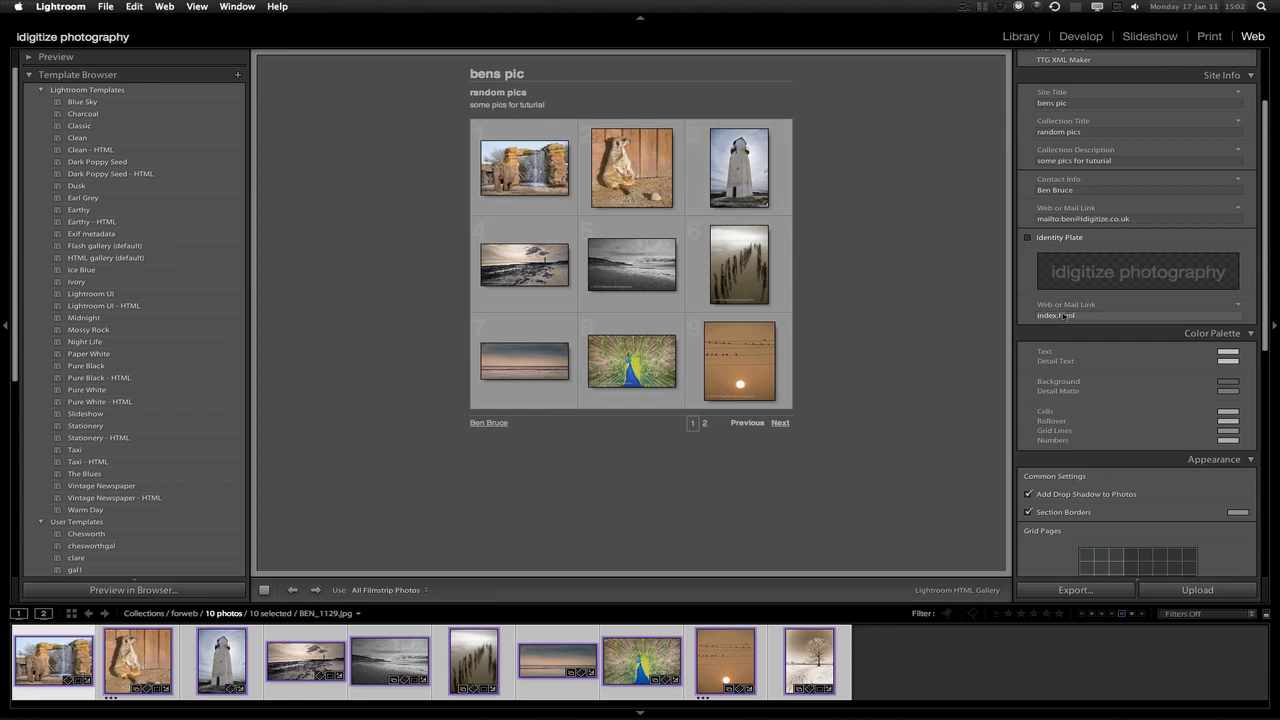
{"action": "left_click_drag", "start_coordinate": [1262, 316], "coordinate": [1258, 368]}
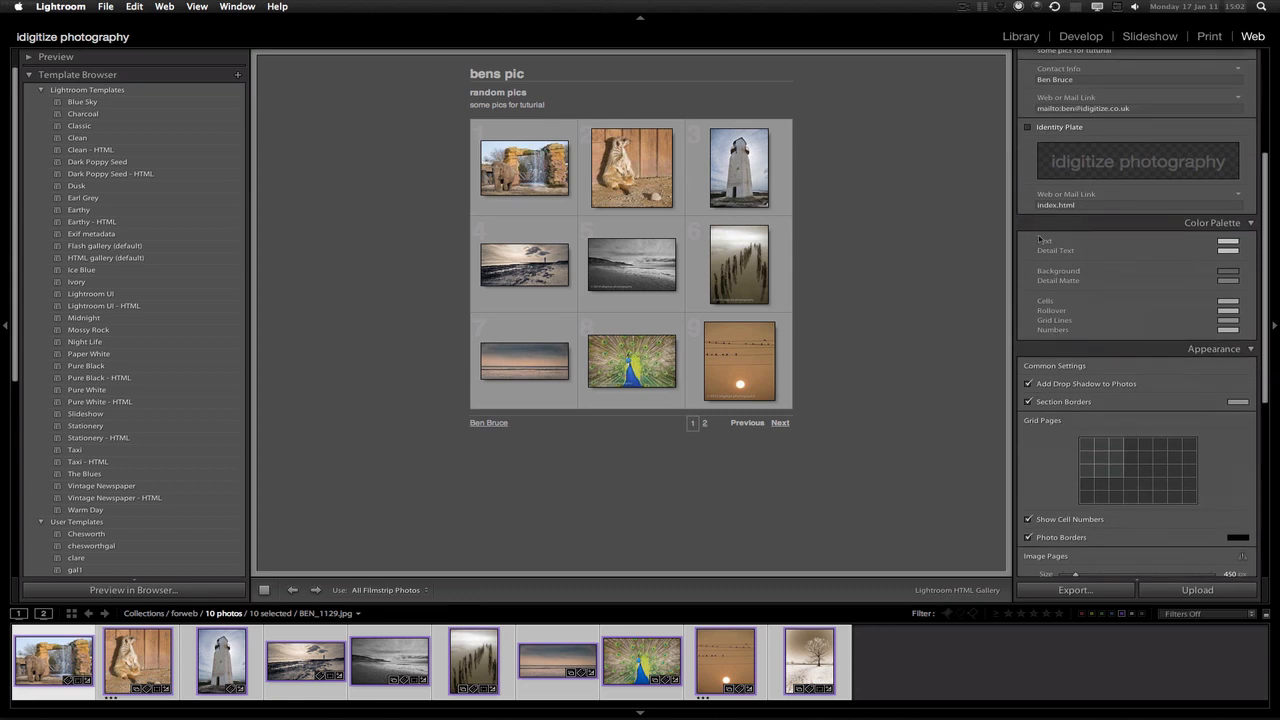
Set the gallery text colour to orange and the detail text colour to blue
{"action": "left_click", "coordinate": [1227, 243]}
{"action": "left_click", "coordinate": [1185, 251]}
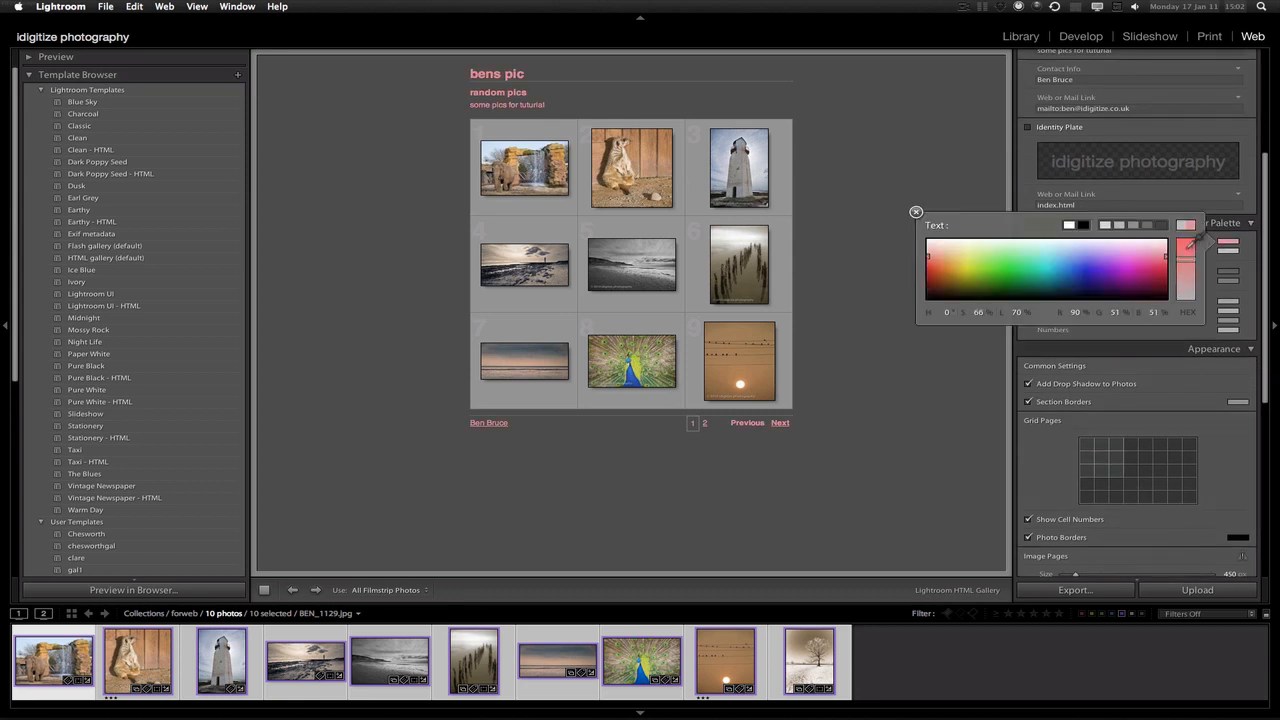
{"action": "left_click", "coordinate": [1130, 266]}
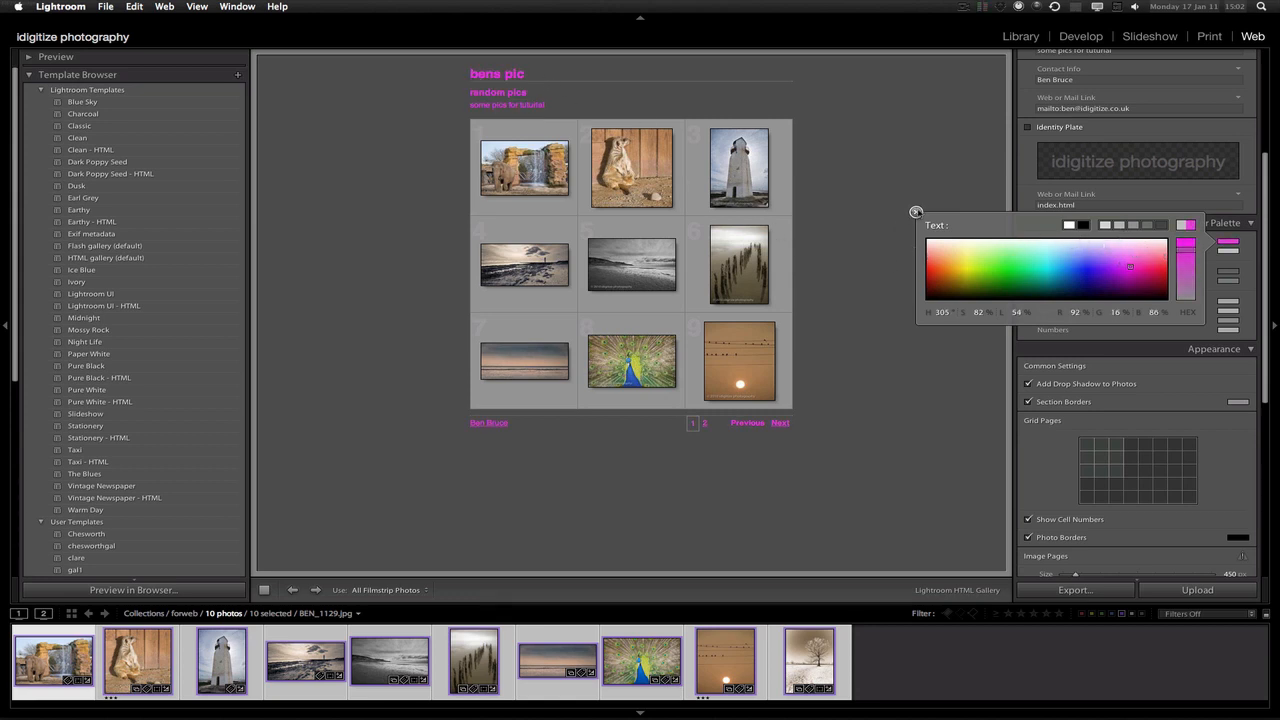
{"action": "left_click_drag", "start_coordinate": [950, 272], "coordinate": [944, 266]}
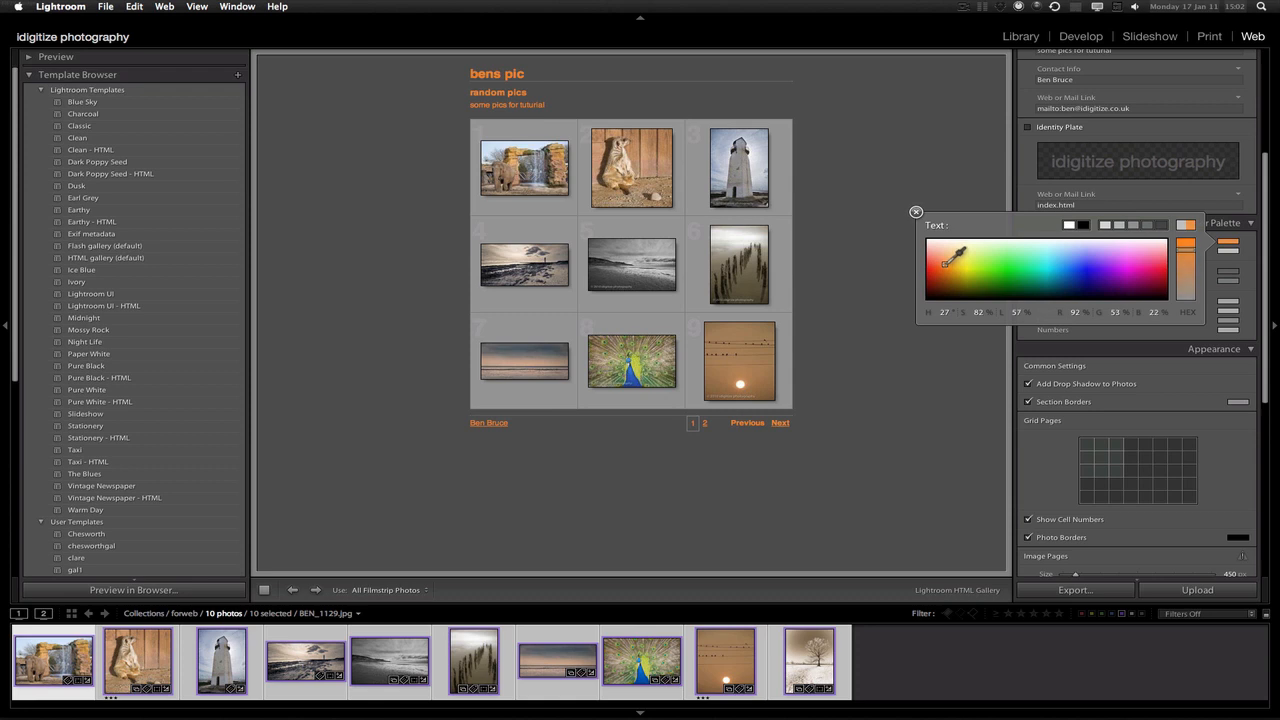
{"action": "left_click", "coordinate": [916, 212]}
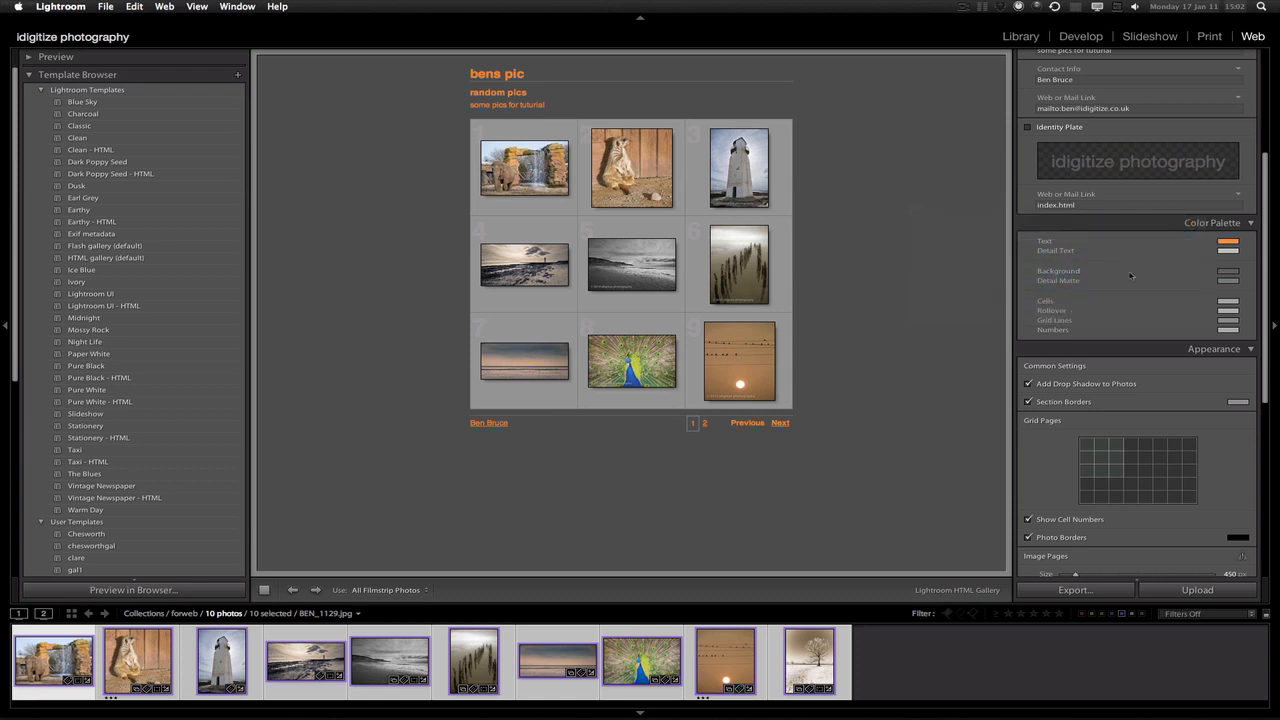
{"action": "left_click", "coordinate": [1227, 250]}
{"action": "left_click_drag", "start_coordinate": [1150, 264], "coordinate": [1086, 268]}
{"action": "left_click", "coordinate": [916, 221]}
Try other colours for the grid cells and rollover, then return both to grey
{"action": "left_click", "coordinate": [1227, 301]}
{"action": "left_click", "coordinate": [1023, 310]}
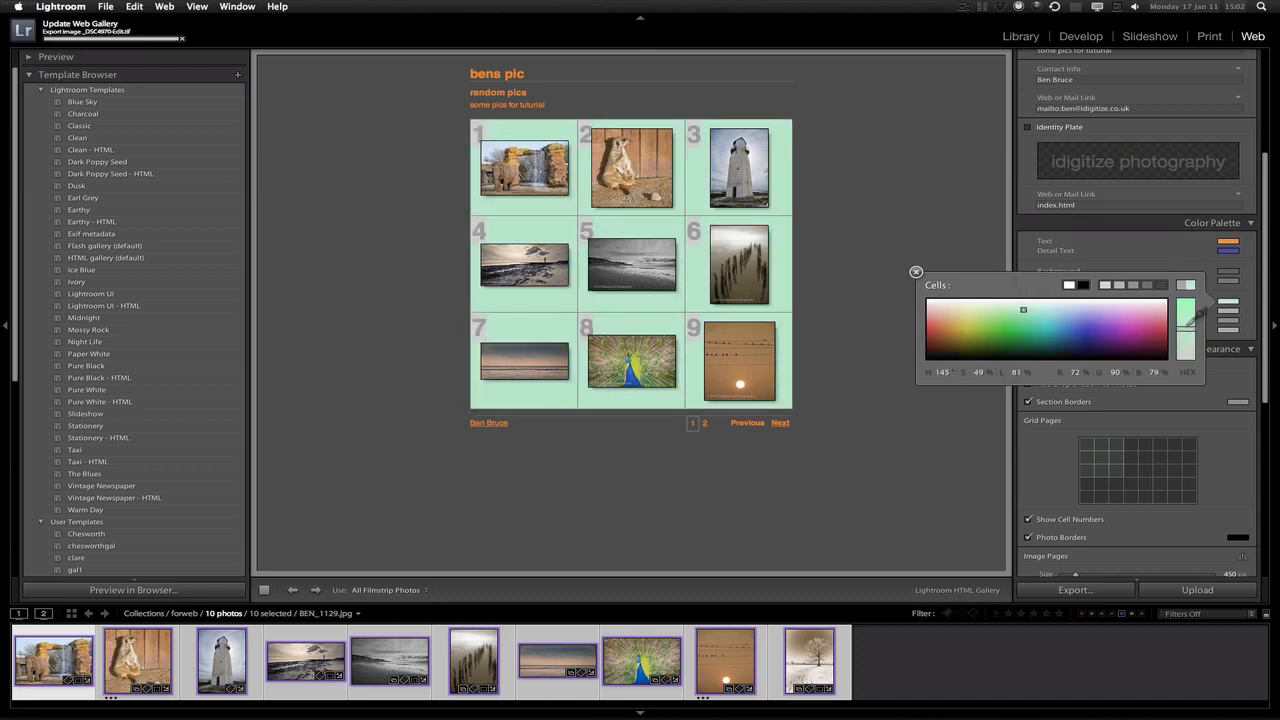
{"action": "mouse_move", "coordinate": [1023, 310]}
{"action": "left_mouse_down"}
{"action": "mouse_move", "coordinate": [1062, 320]}
{"action": "mouse_move", "coordinate": [1044, 331]}
{"action": "left_mouse_up"}
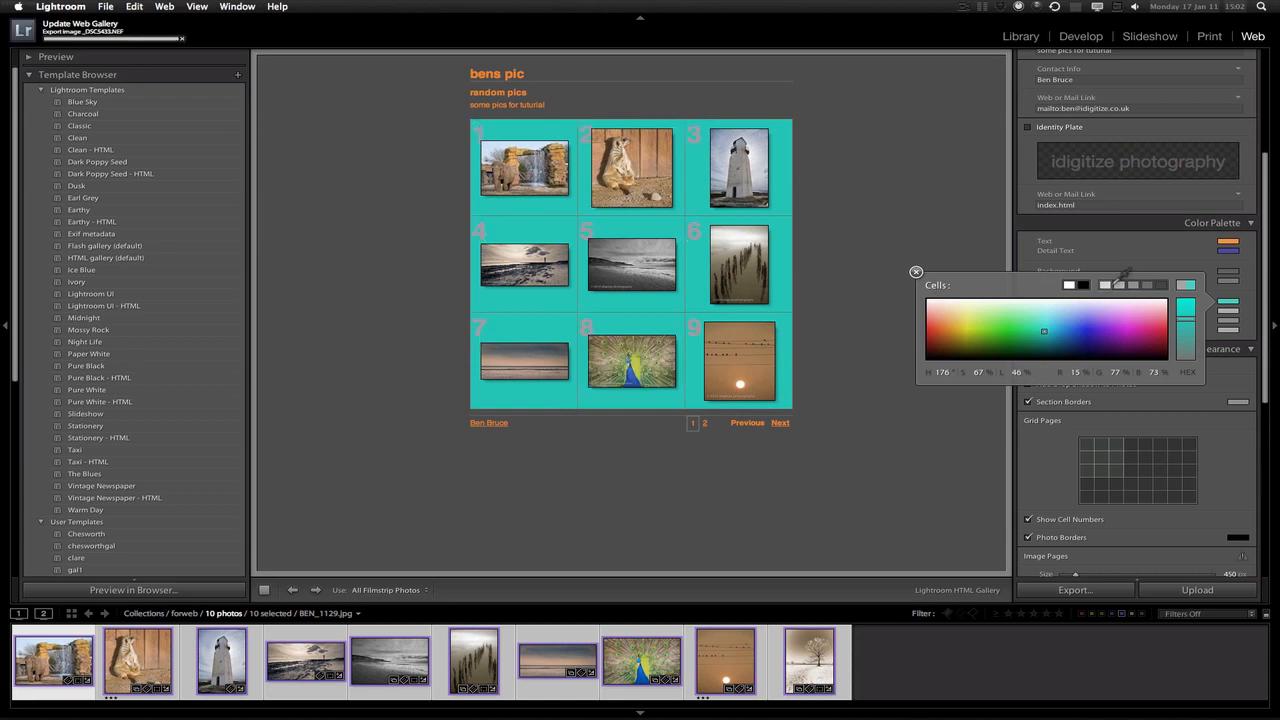
{"action": "left_click", "coordinate": [1160, 285]}
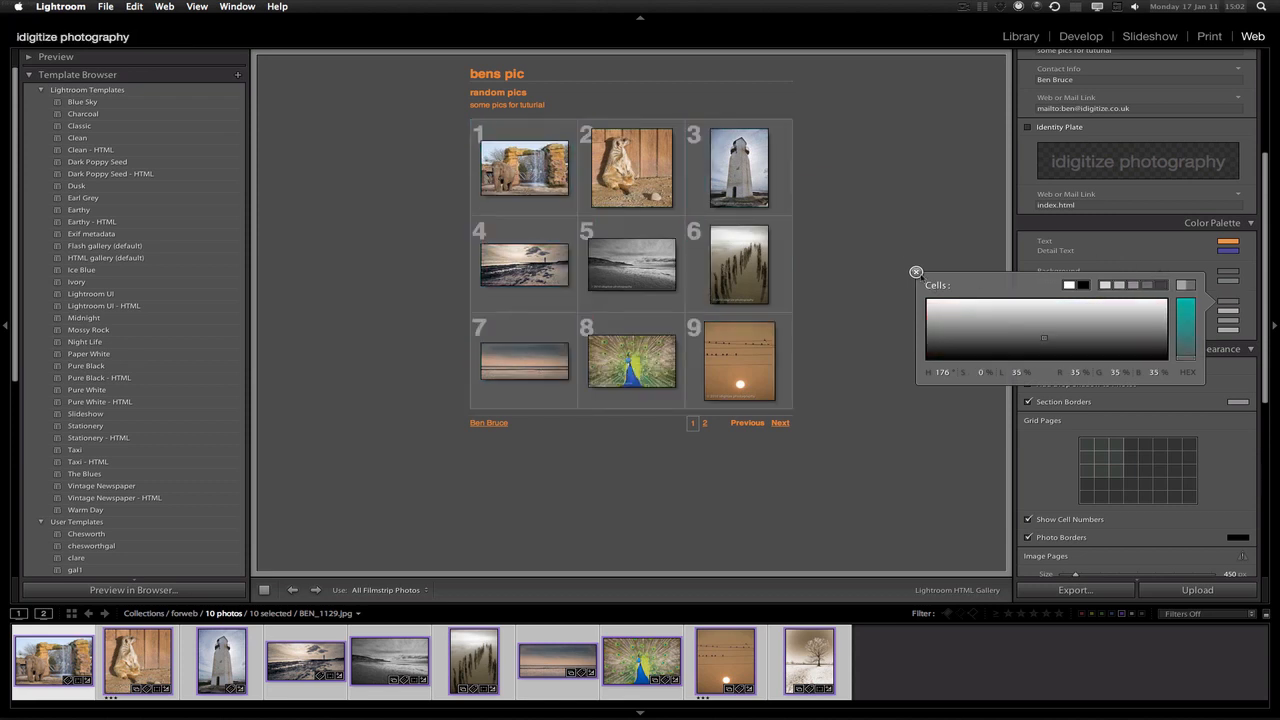
{"action": "left_click", "coordinate": [915, 272]}
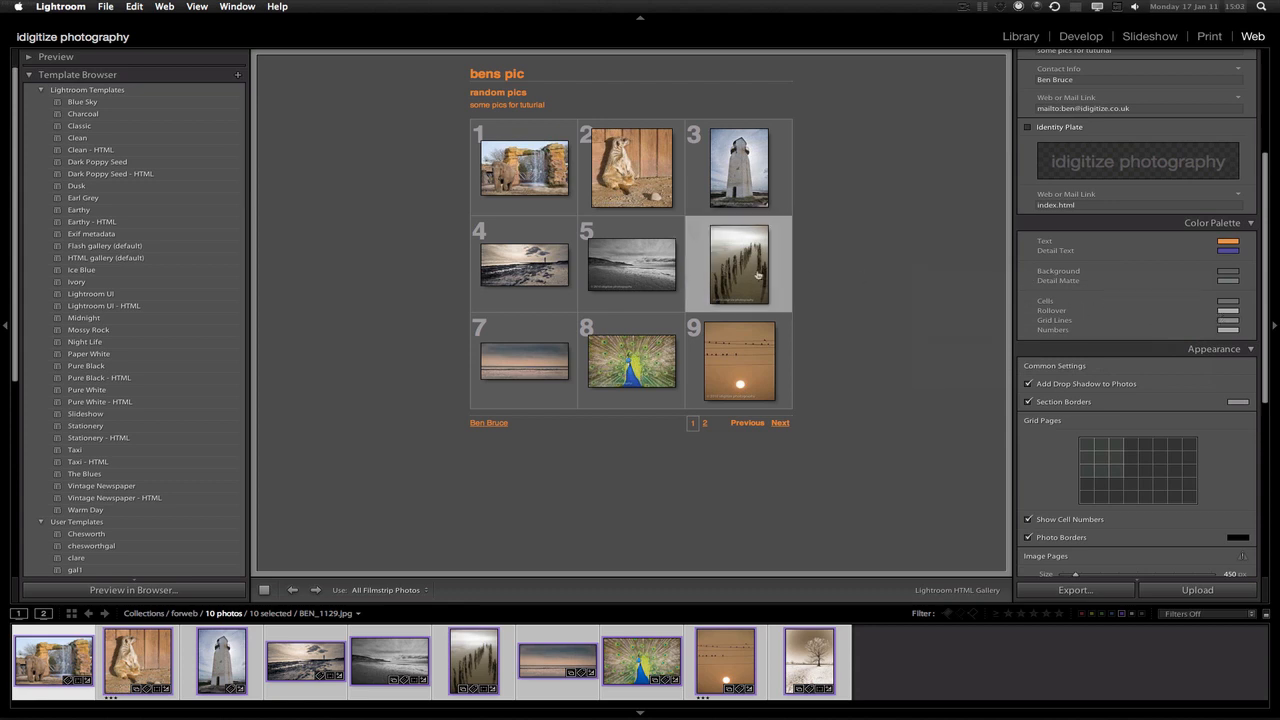
{"action": "left_click", "coordinate": [1227, 311]}
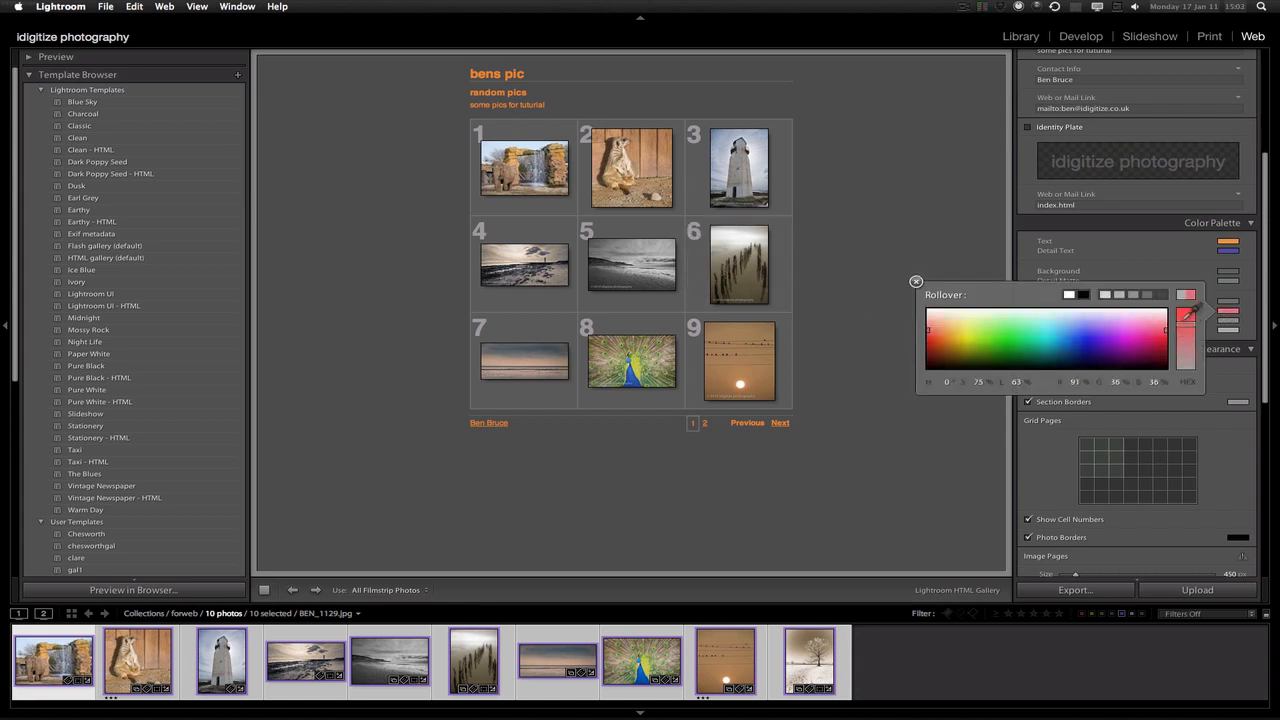
{"action": "left_click", "coordinate": [916, 282]}
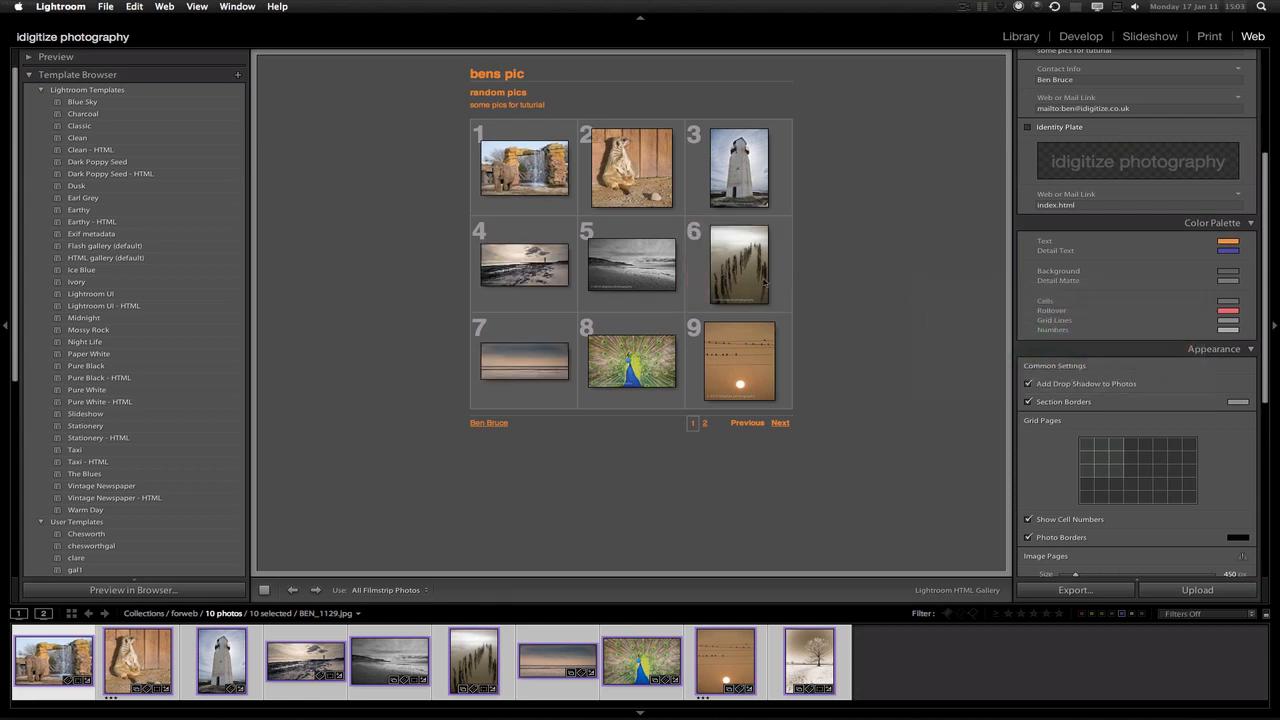
{"action": "left_click", "coordinate": [1221, 312]}
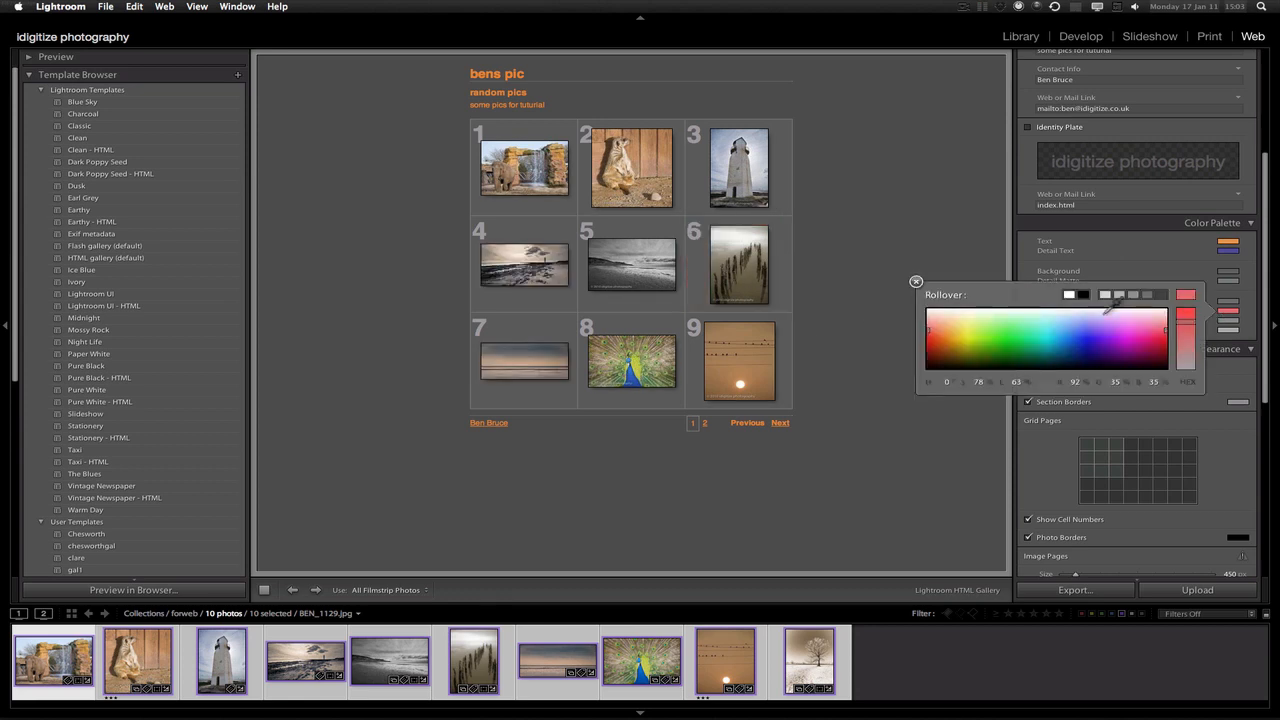
{"action": "left_click", "coordinate": [1126, 292]}
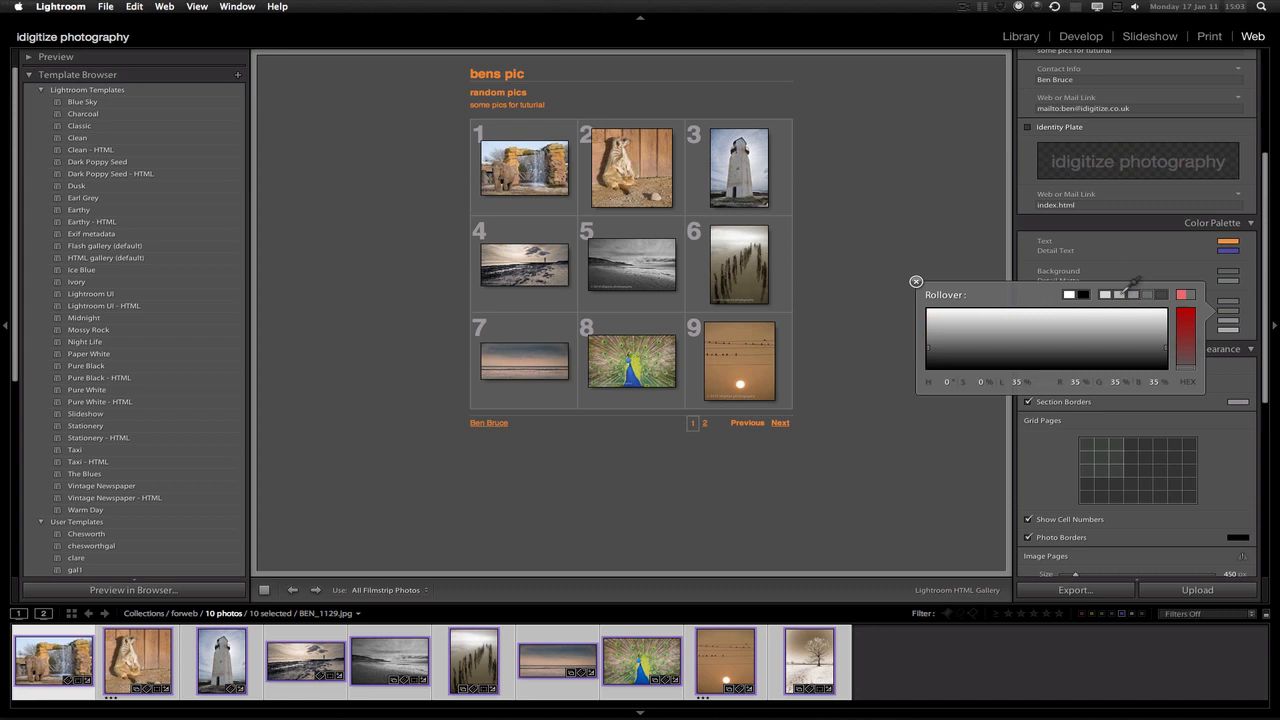
{"action": "left_click", "coordinate": [916, 282]}
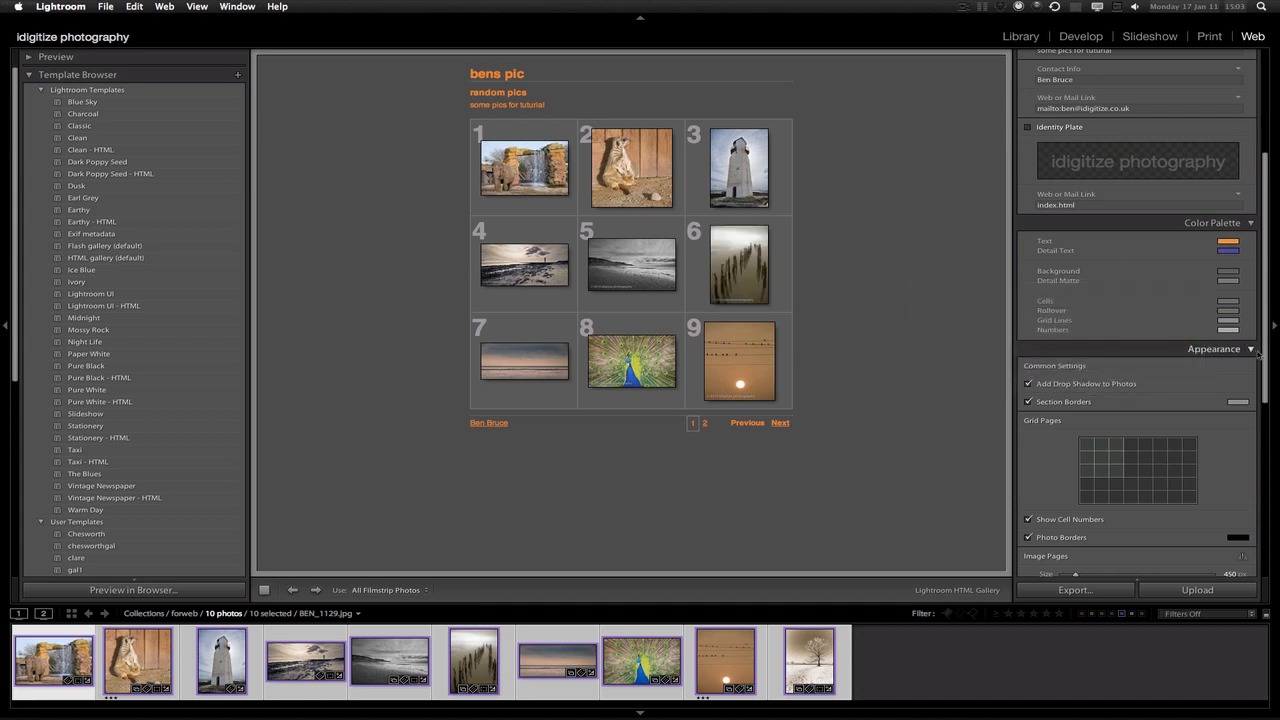
{"action": "scroll", "coordinate": [1150, 350], "scroll_direction": "down", "scroll_amount": 3}
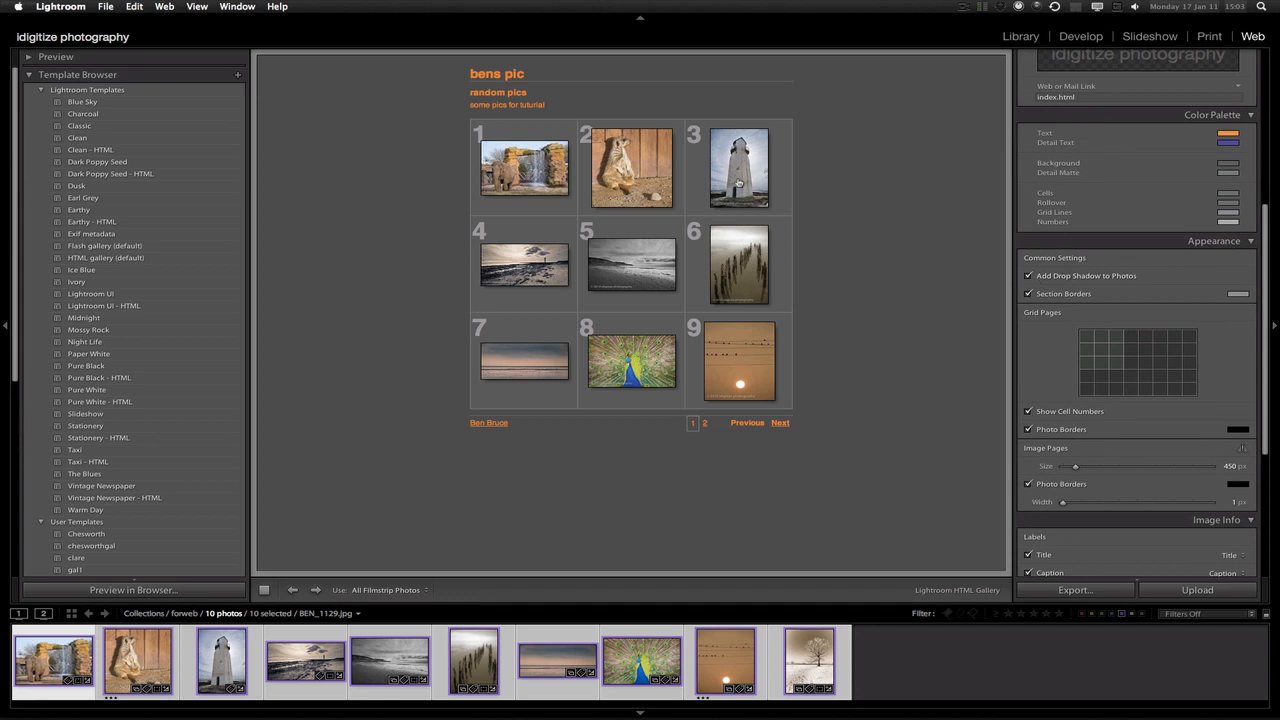
{"action": "left_click", "coordinate": [741, 186]}
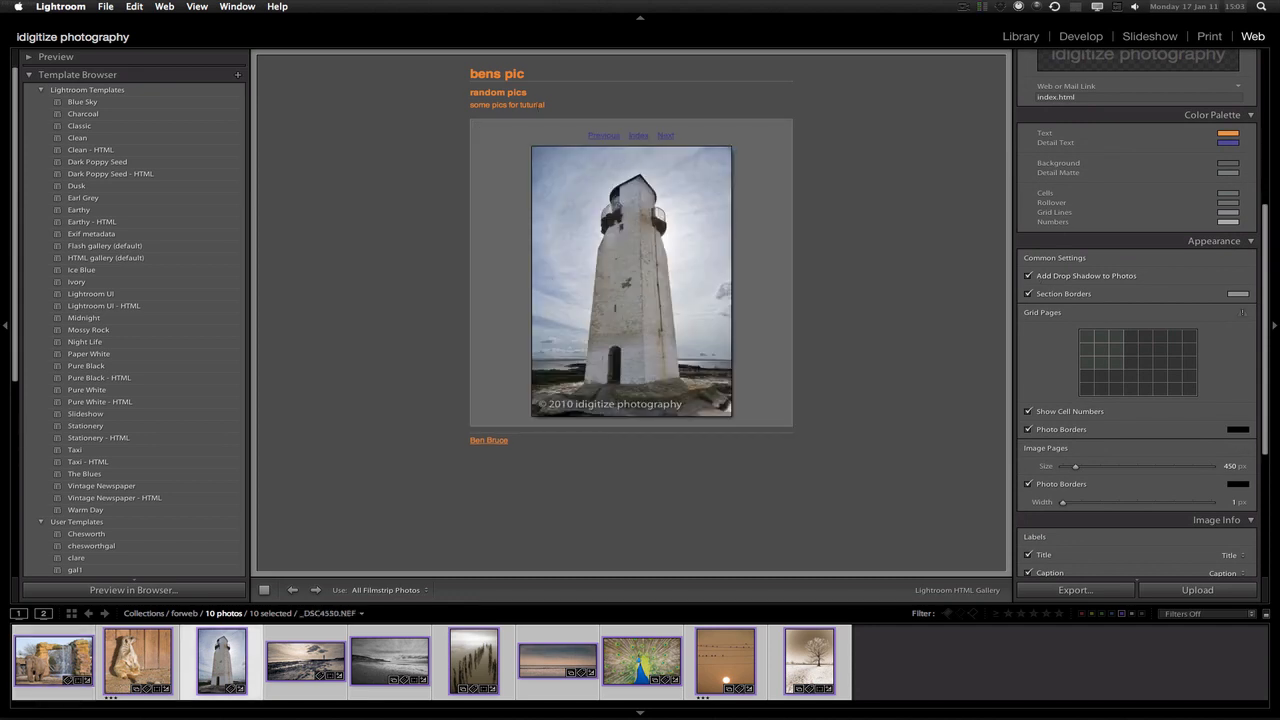
{"action": "left_click", "coordinate": [640, 137]}
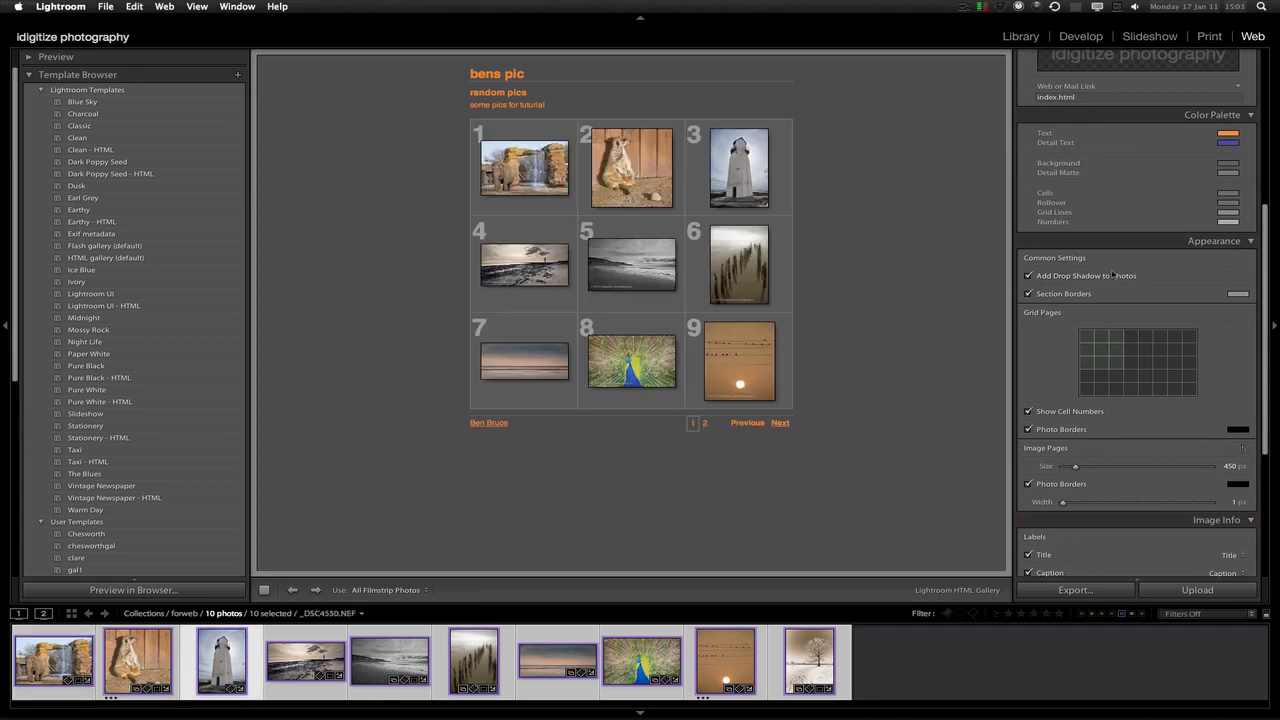
{"action": "left_click", "coordinate": [1028, 277]}
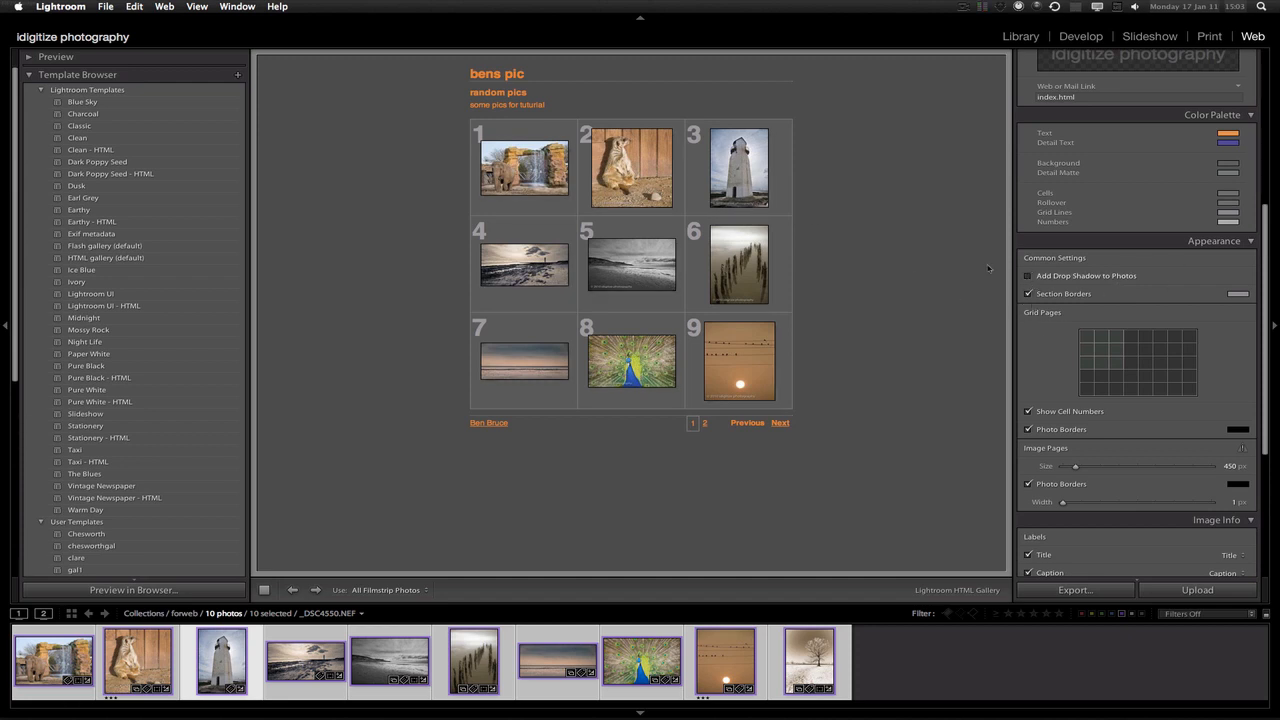
{"action": "left_click", "coordinate": [1029, 277]}
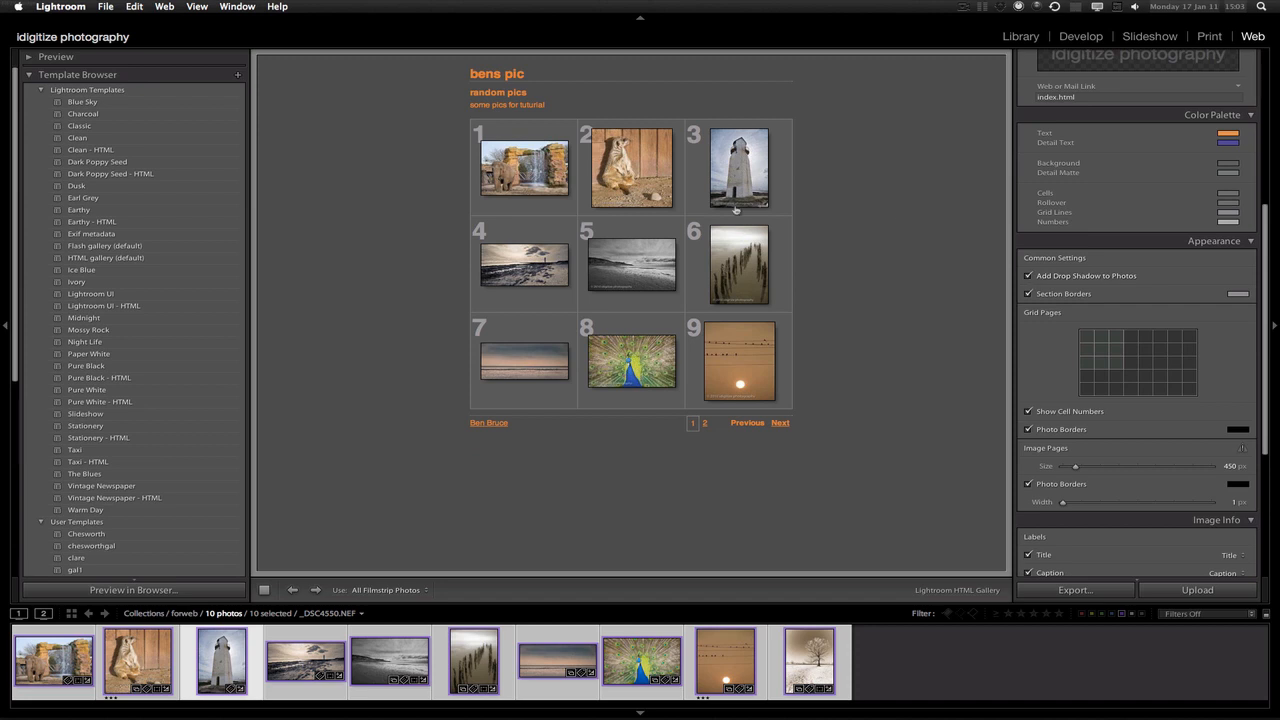
{"action": "left_click", "coordinate": [1028, 294]}
{"action": "left_click", "coordinate": [1028, 294]}
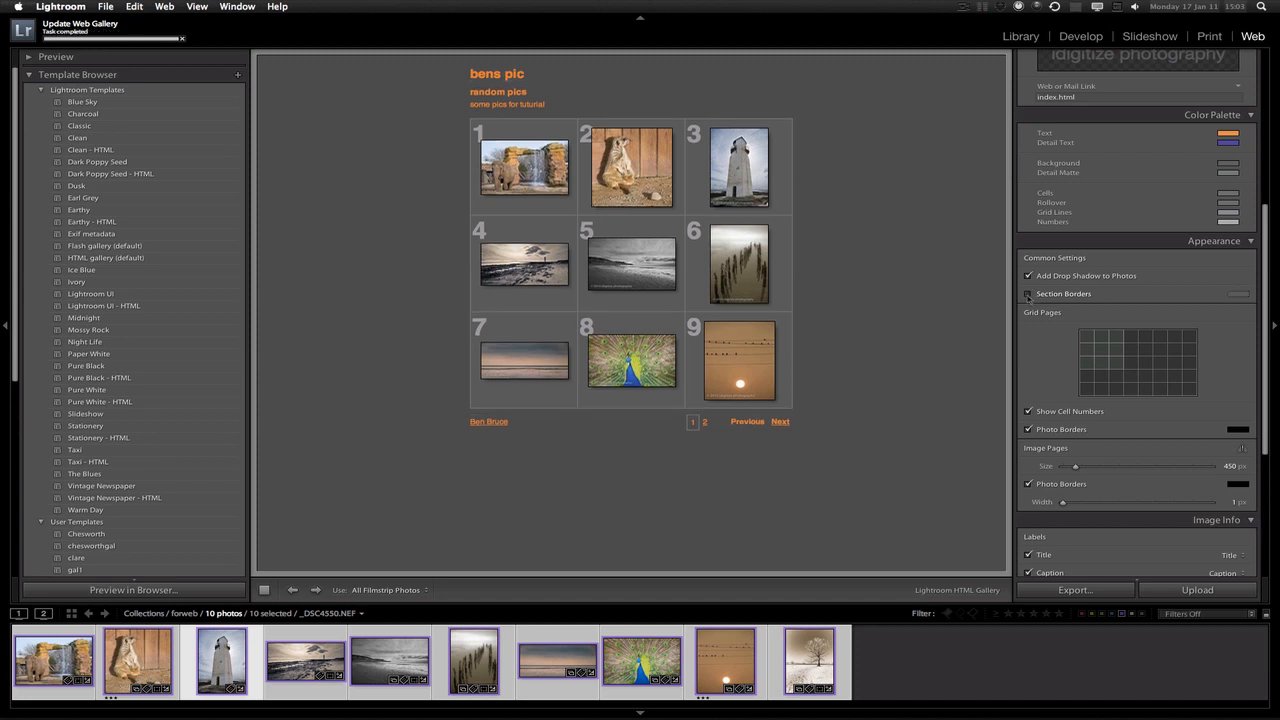
{"action": "left_click", "coordinate": [1027, 295]}
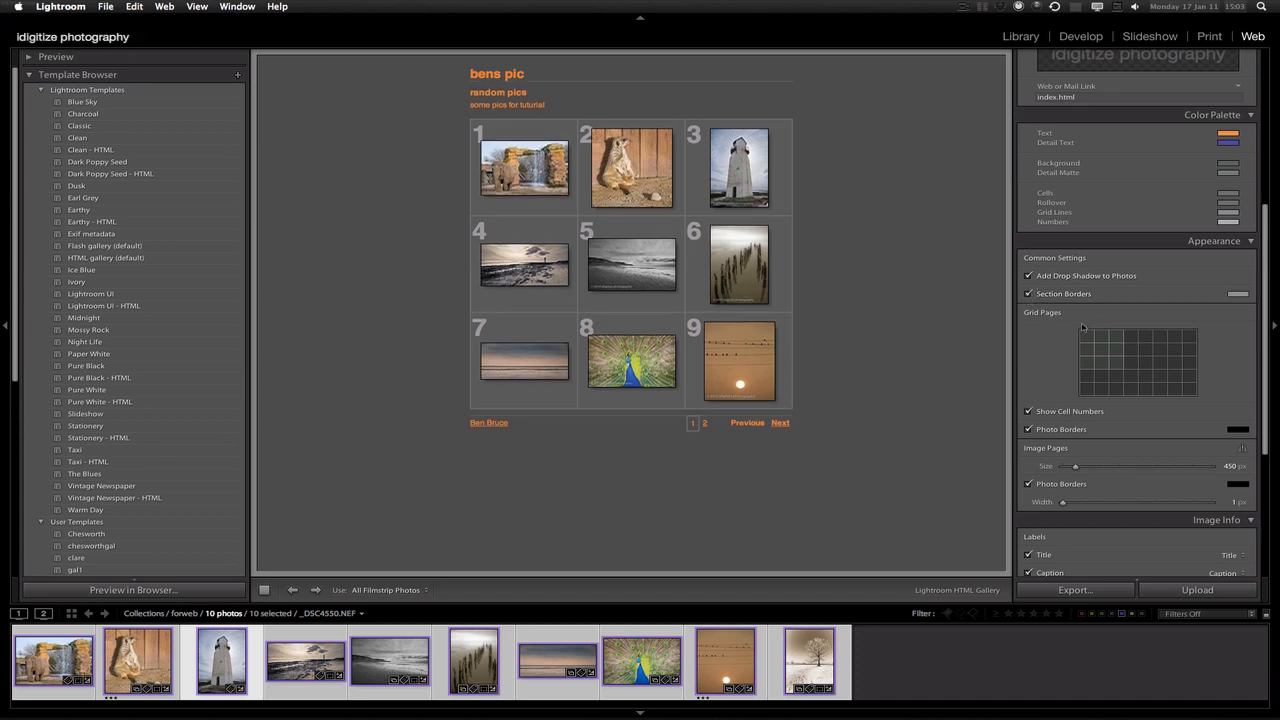
Try red section borders, toggle them off and on, then make them light grey
{"action": "left_click", "coordinate": [1237, 294]}
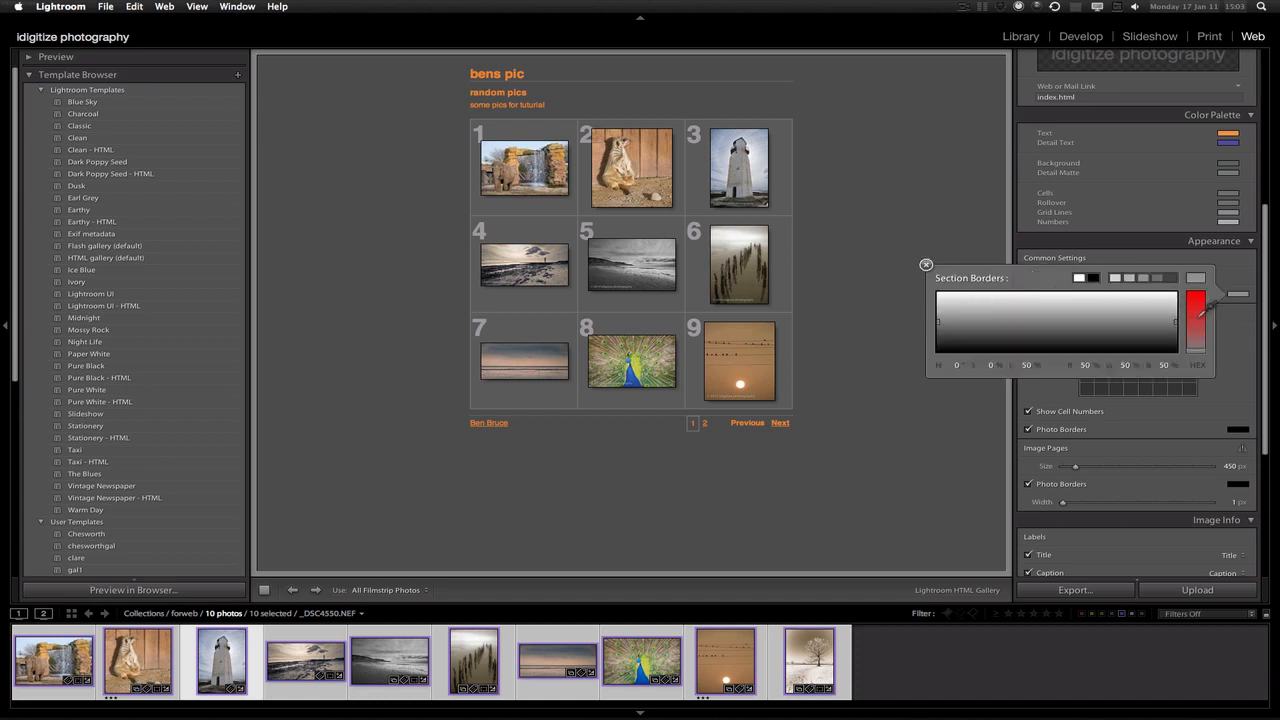
{"action": "left_click", "coordinate": [1201, 313]}
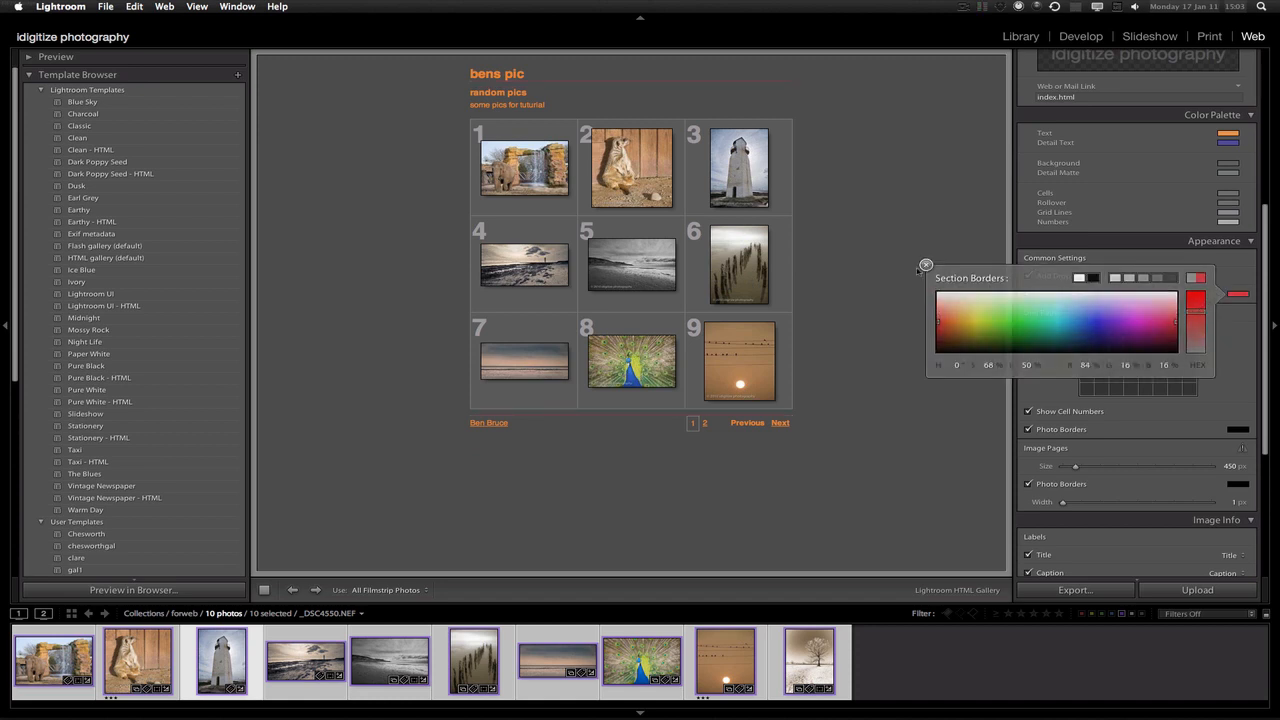
{"action": "left_click", "coordinate": [922, 267]}
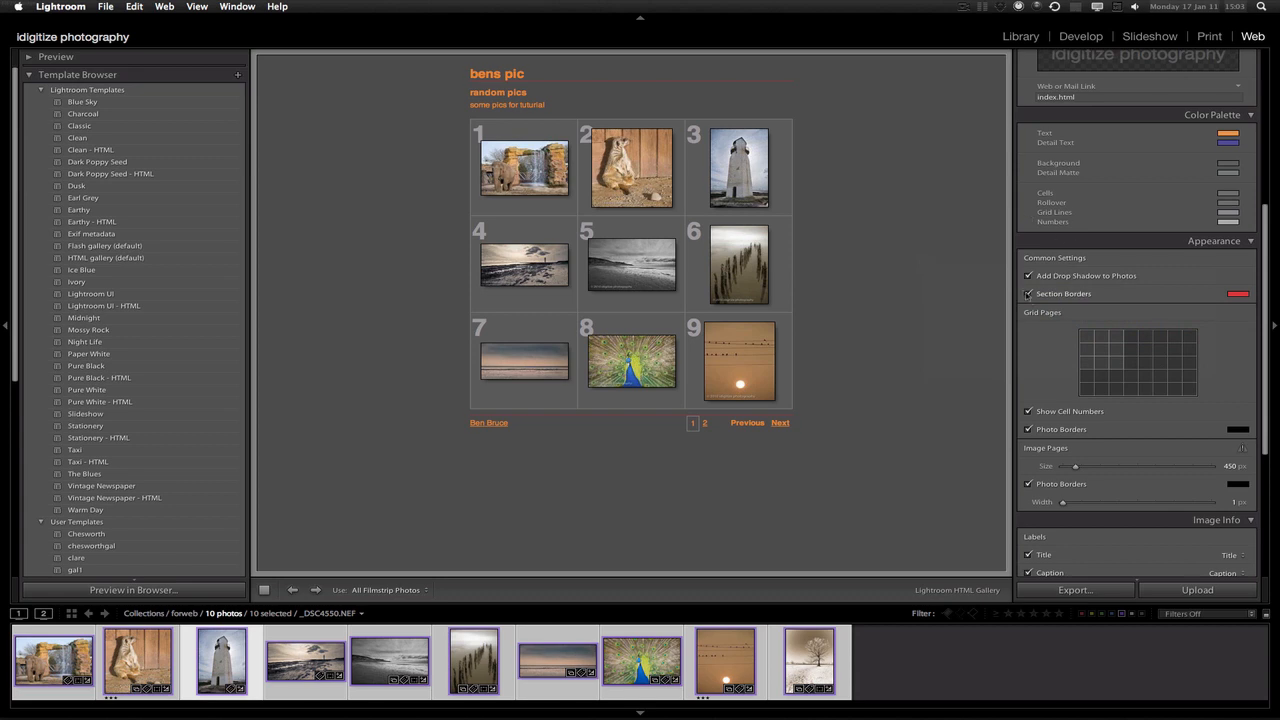
{"action": "left_click", "coordinate": [1028, 294]}
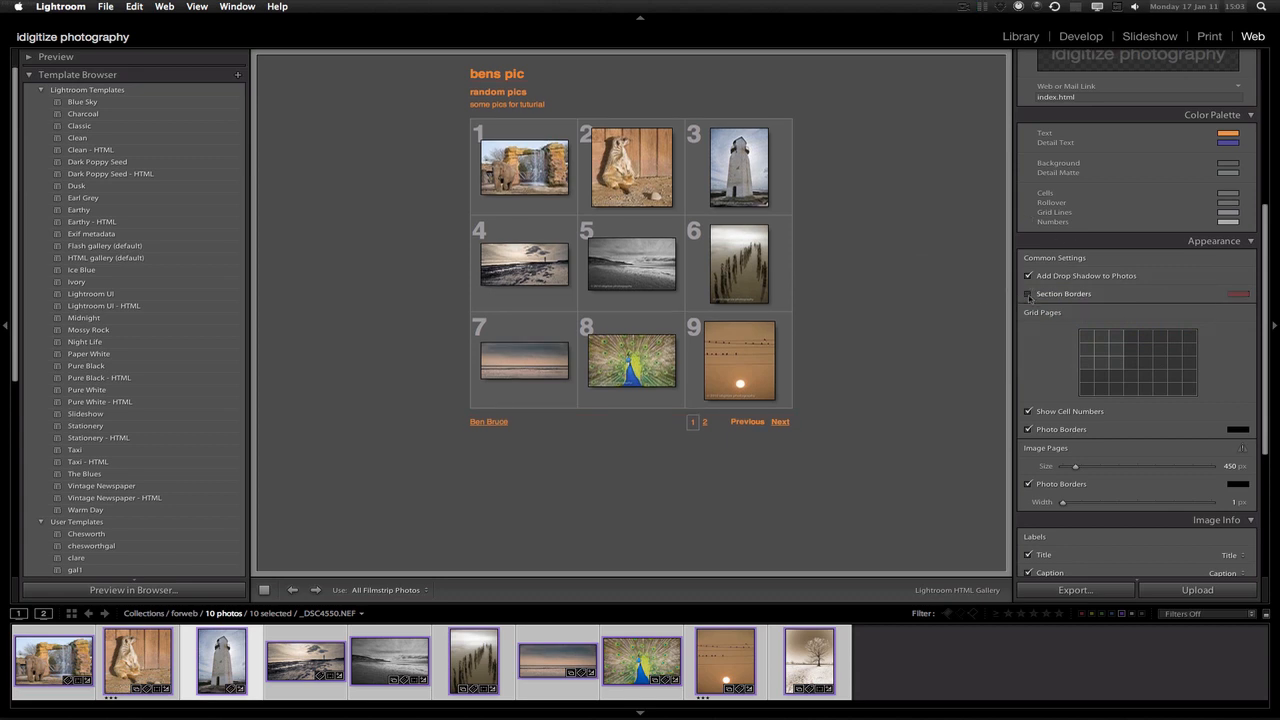
{"action": "left_click", "coordinate": [1028, 294]}
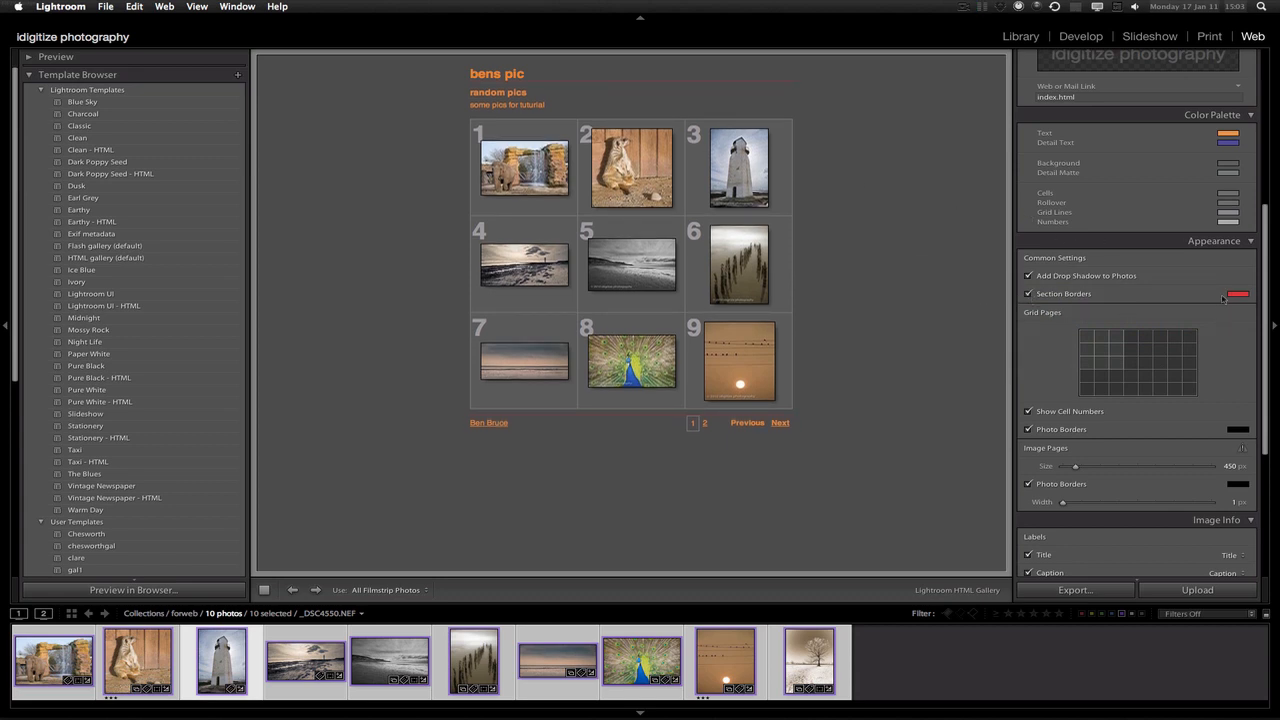
{"action": "left_click", "coordinate": [1236, 295]}
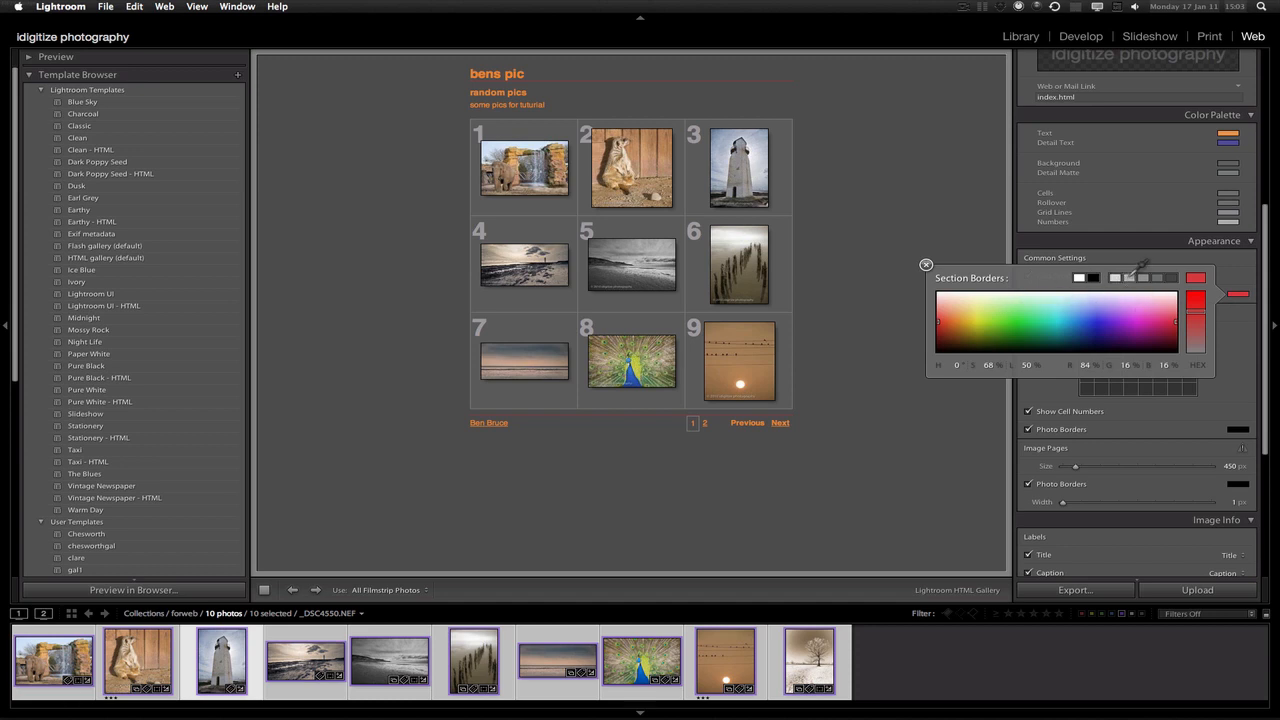
{"action": "left_click", "coordinate": [1115, 278]}
{"action": "left_click", "coordinate": [926, 265]}
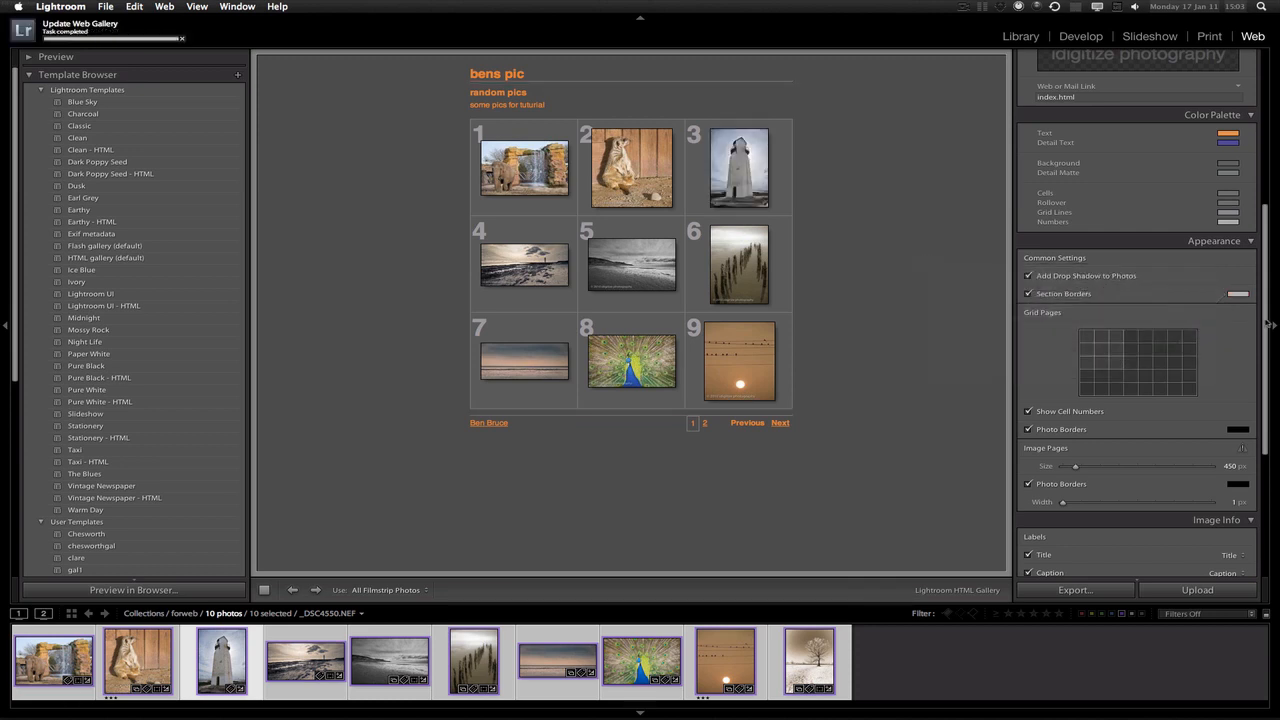
{"action": "scroll", "coordinate": [1254, 403], "scroll_direction": "down", "scroll_amount": 5}
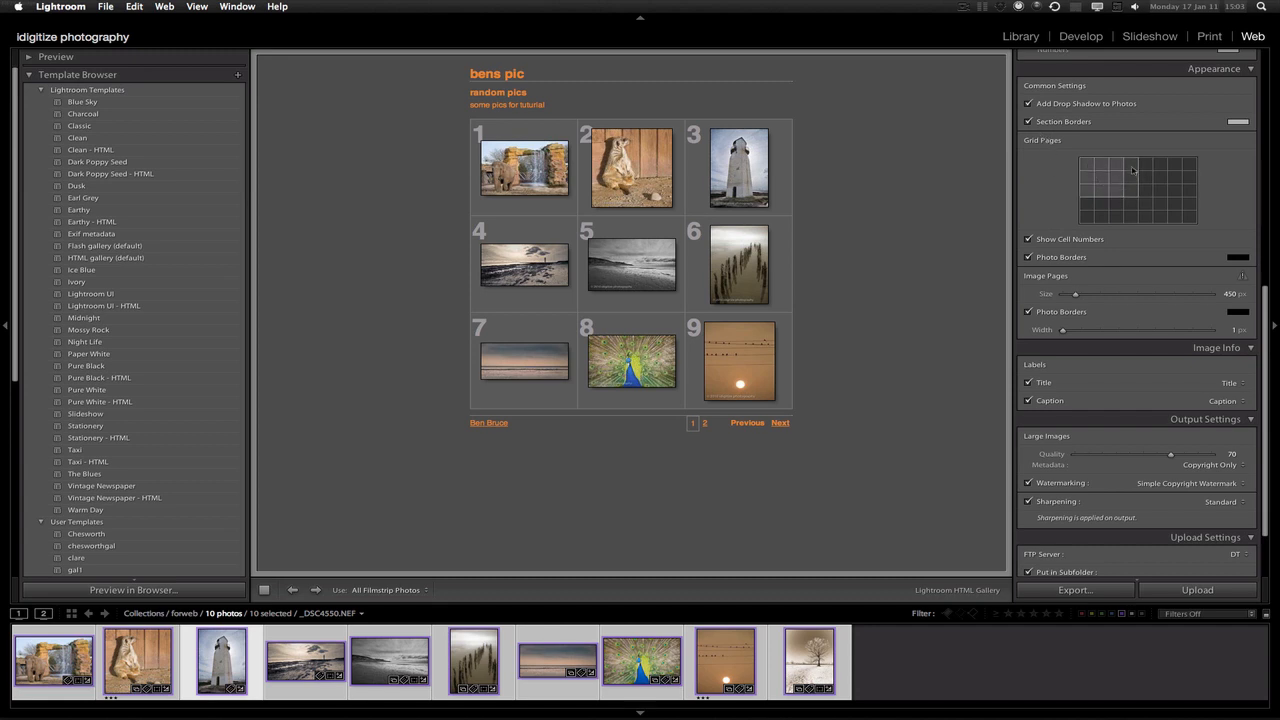
{"action": "left_click", "coordinate": [1133, 170]}
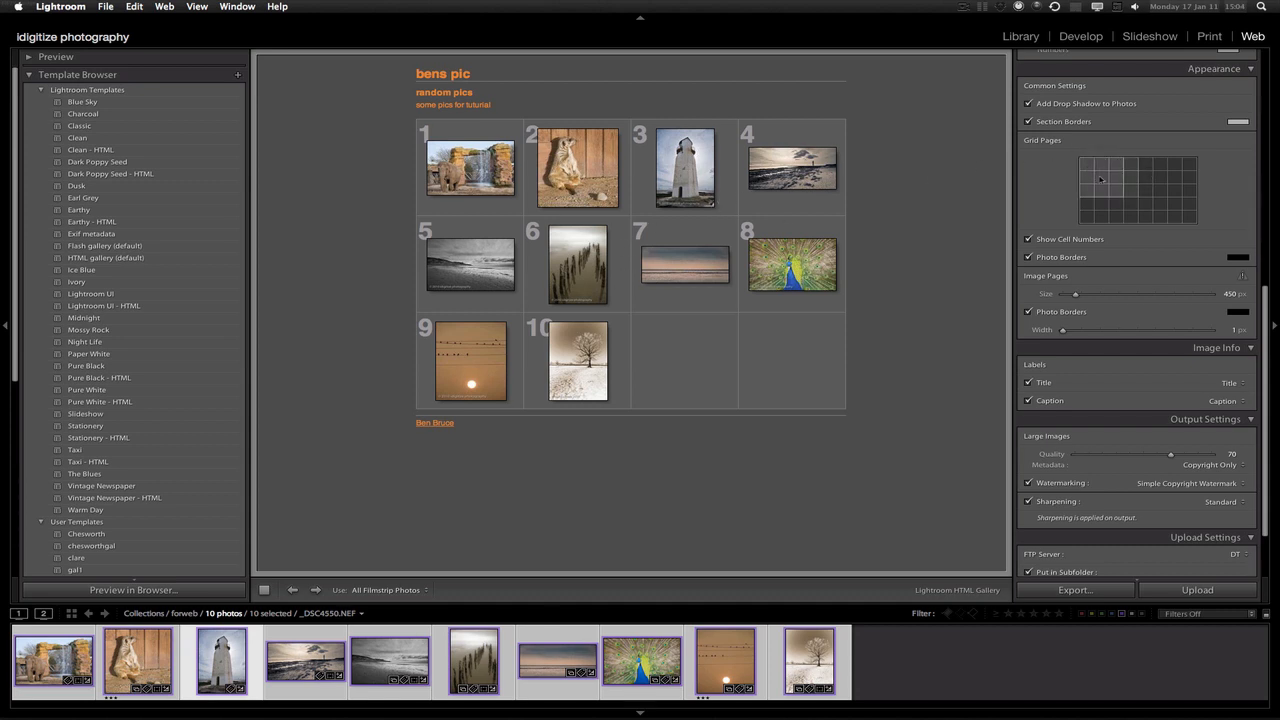
{"action": "left_click", "coordinate": [1111, 187]}
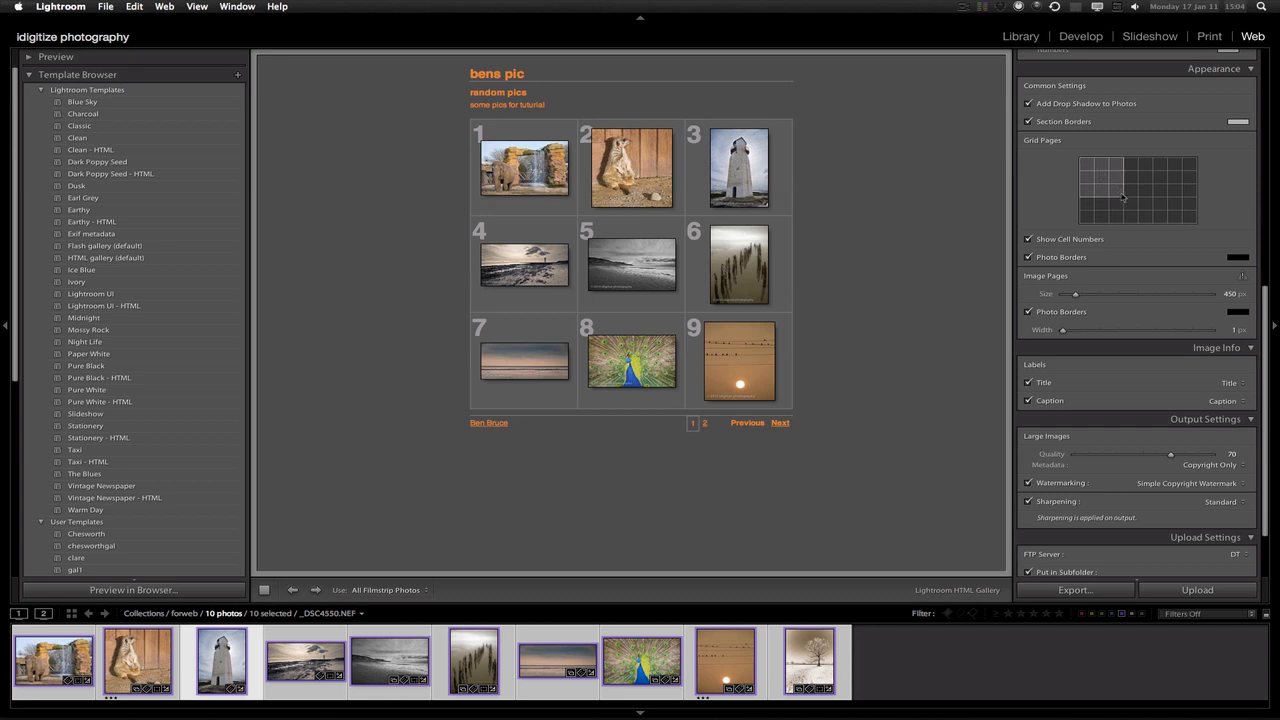
{"action": "mouse_move", "coordinate": [1122, 197]}
{"action": "left_mouse_down"}
{"action": "mouse_move", "coordinate": [1172, 200]}
{"action": "mouse_move", "coordinate": [1112, 184]}
{"action": "mouse_move", "coordinate": [1127, 177]}
{"action": "mouse_move", "coordinate": [1110, 183]}
{"action": "left_mouse_up"}
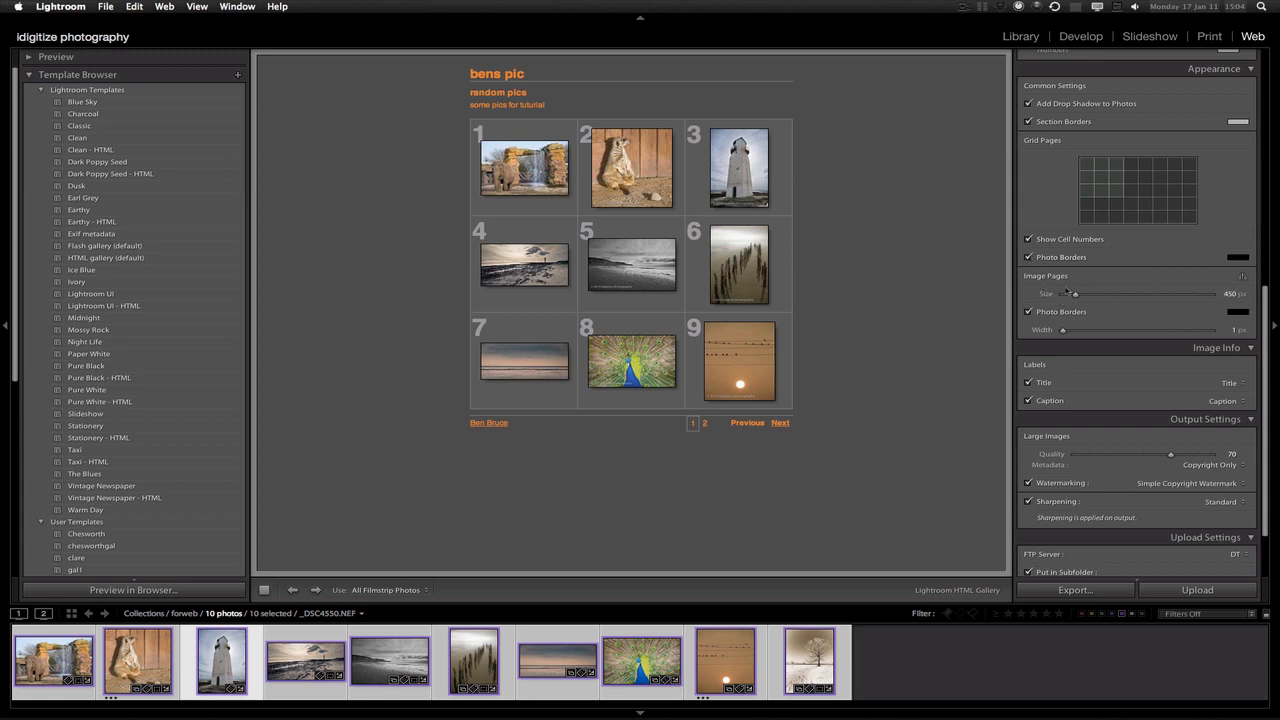
On the lighthouse large-image page, size the image to 451 px with a 17 px light border
{"action": "left_click", "coordinate": [738, 188]}
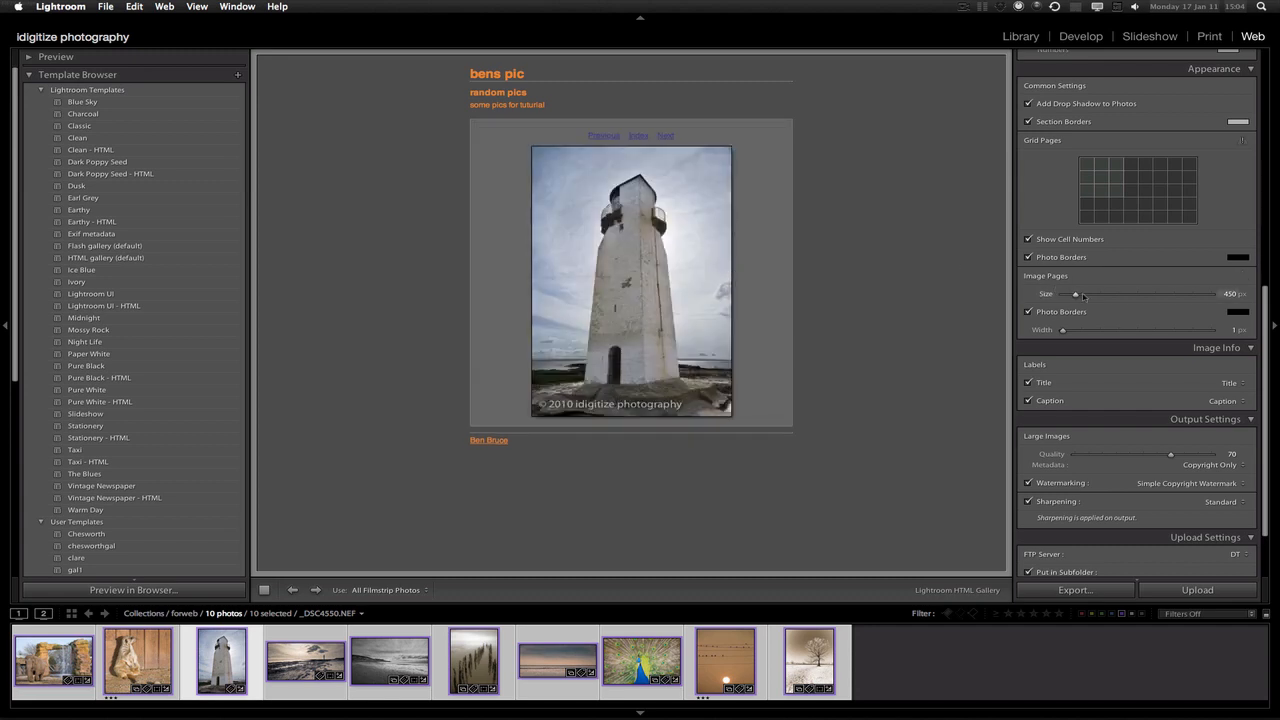
{"action": "mouse_move", "coordinate": [1080, 296]}
{"action": "left_mouse_down"}
{"action": "mouse_move", "coordinate": [1099, 296]}
{"action": "mouse_move", "coordinate": [1076, 297]}
{"action": "left_mouse_up"}
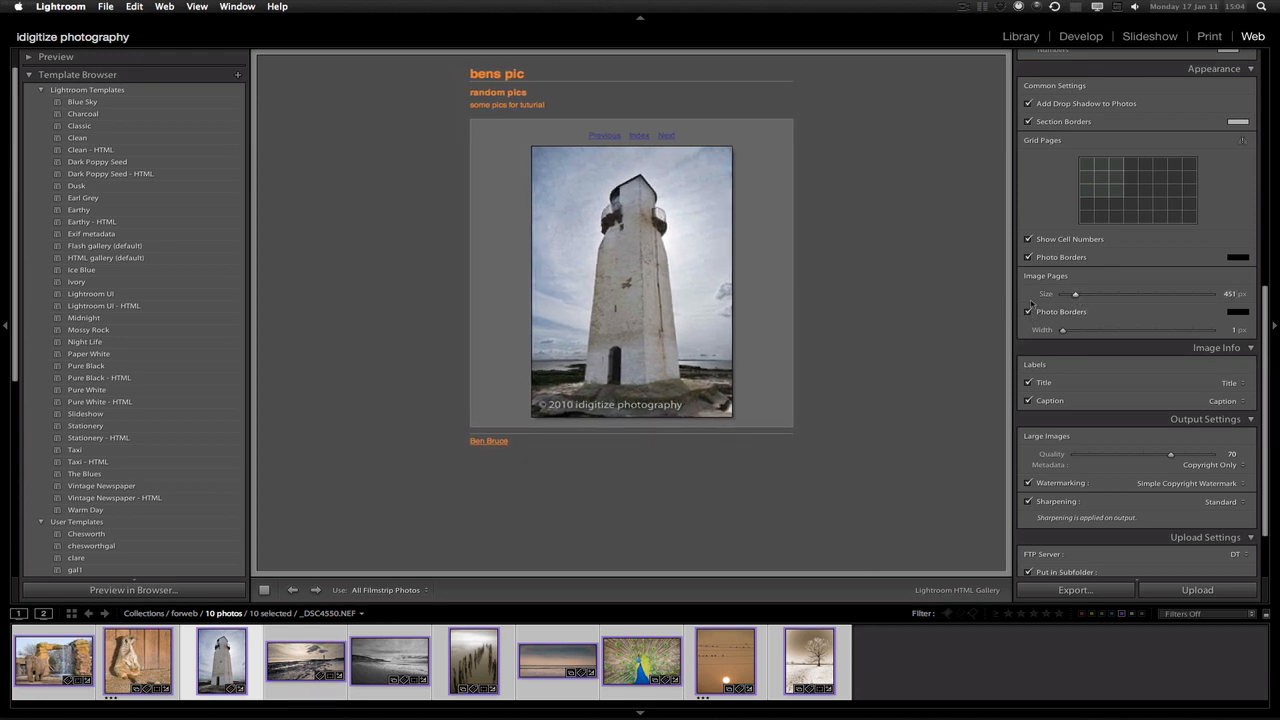
{"action": "left_click_drag", "start_coordinate": [1062, 331], "coordinate": [1091, 338]}
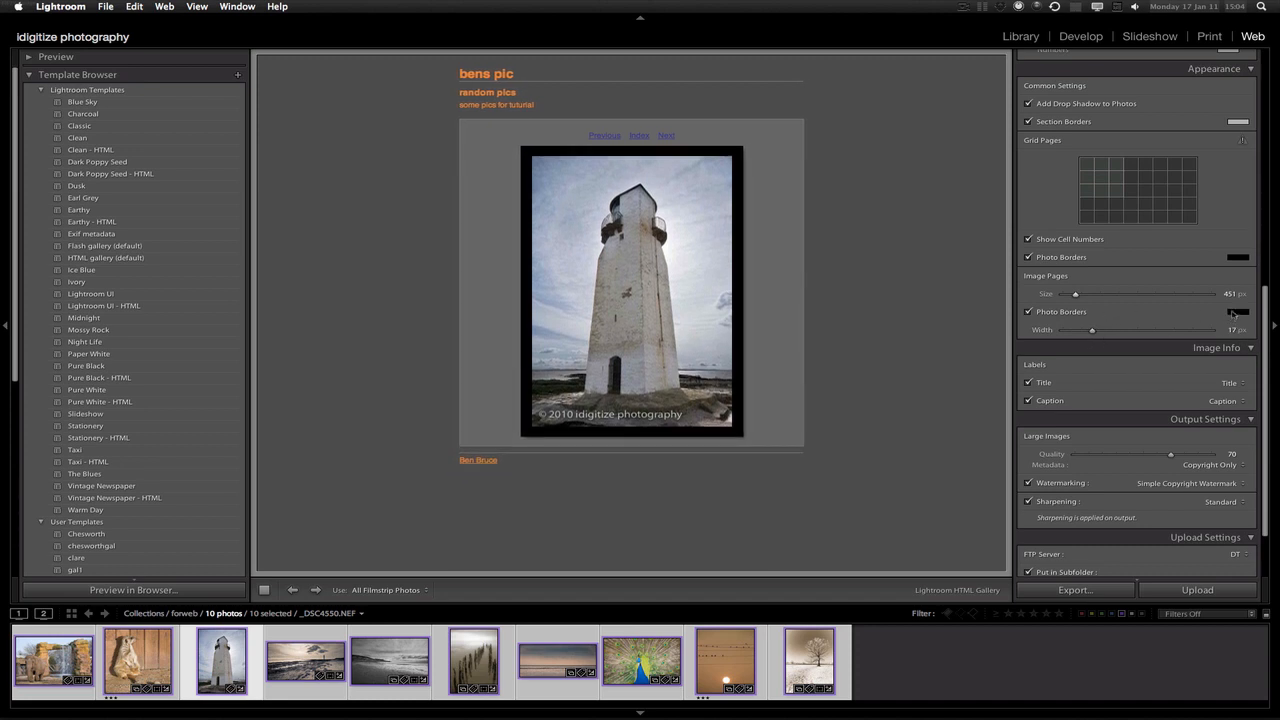
{"action": "left_click", "coordinate": [1233, 315]}
{"action": "left_click", "coordinate": [925, 284]}
{"action": "left_click", "coordinate": [1236, 312]}
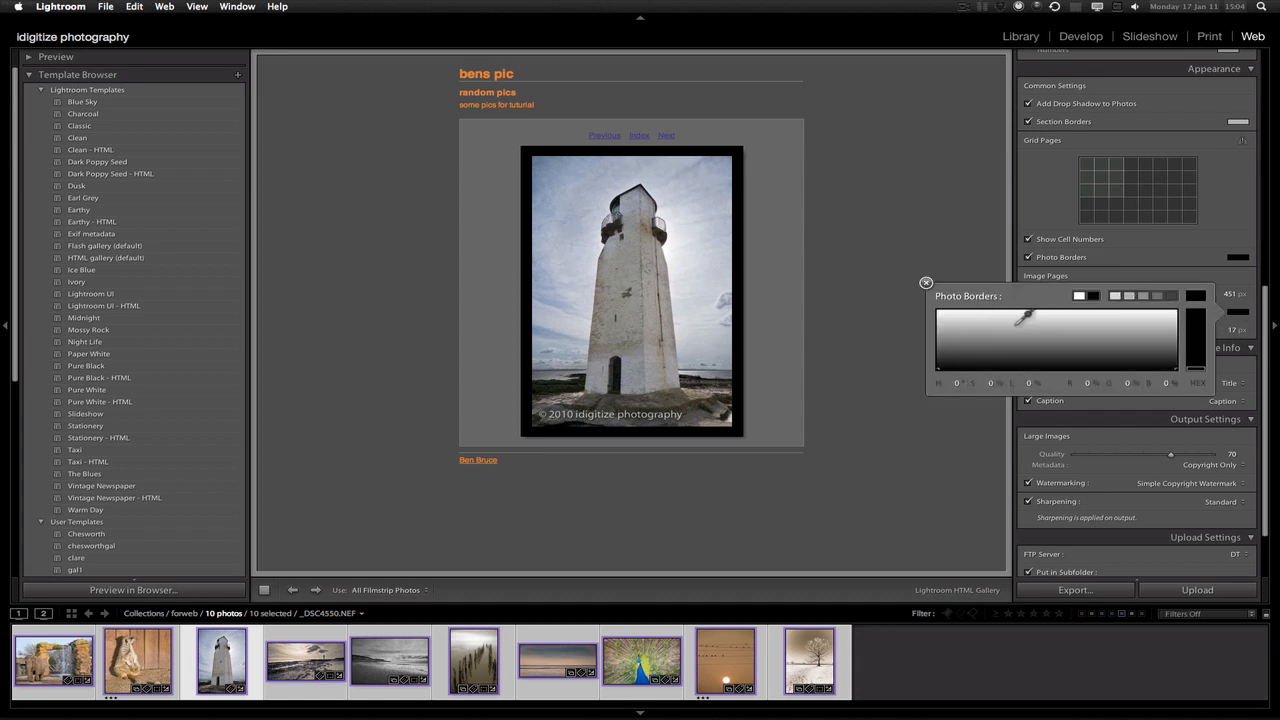
{"action": "left_click", "coordinate": [1010, 318]}
{"action": "left_click", "coordinate": [925, 284]}
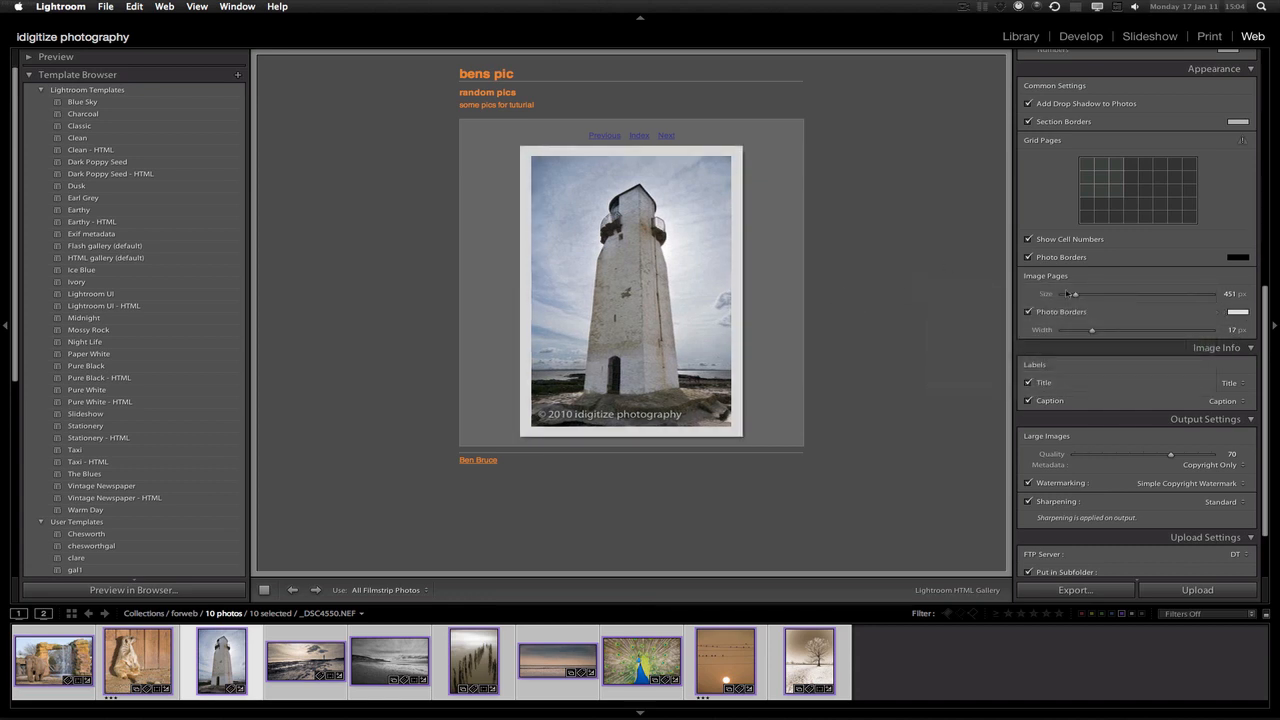
{"action": "scroll", "coordinate": [1266, 344], "scroll_direction": "down", "scroll_amount": 3}
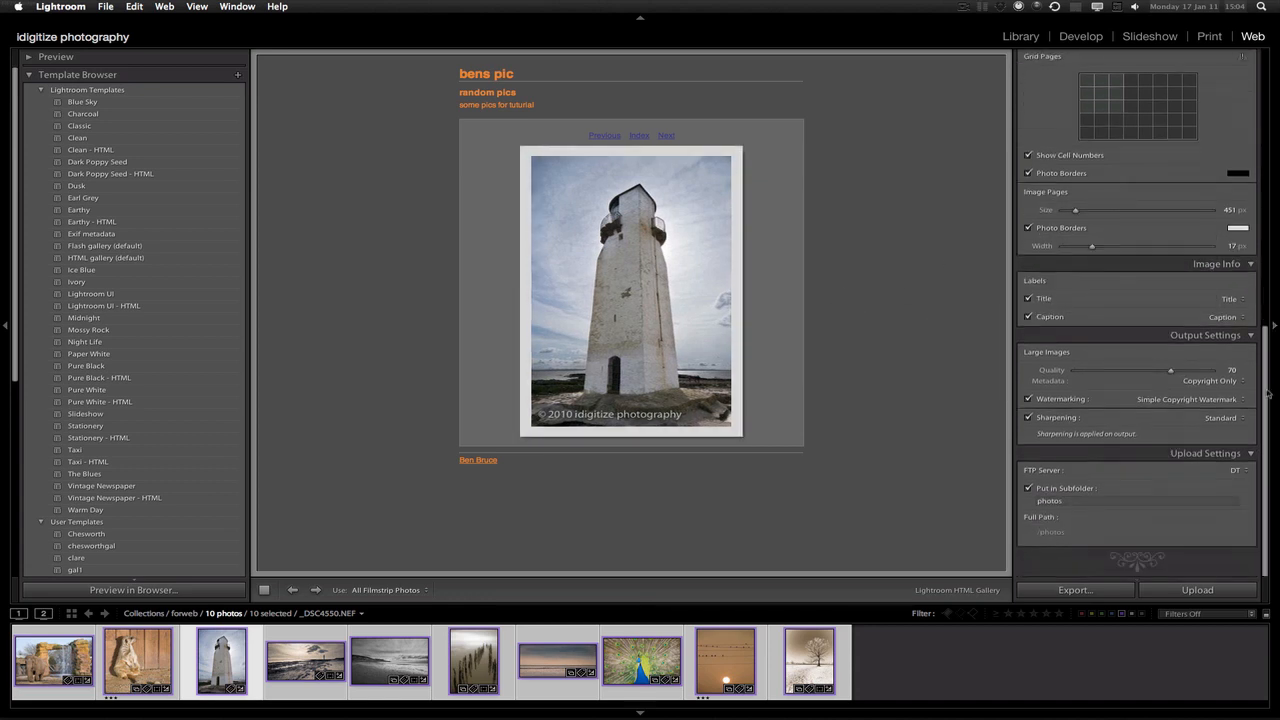
Turn off the image caption label while keeping the title label on
{"action": "left_click", "coordinate": [1027, 300]}
{"action": "left_click", "coordinate": [1028, 316]}
{"action": "left_click", "coordinate": [1028, 317]}
{"action": "left_click", "coordinate": [1028, 317]}
{"action": "left_click", "coordinate": [1028, 299]}
Set the title to show the Sequence number, after trying Filename and Exposure
{"action": "left_click", "coordinate": [1232, 300]}
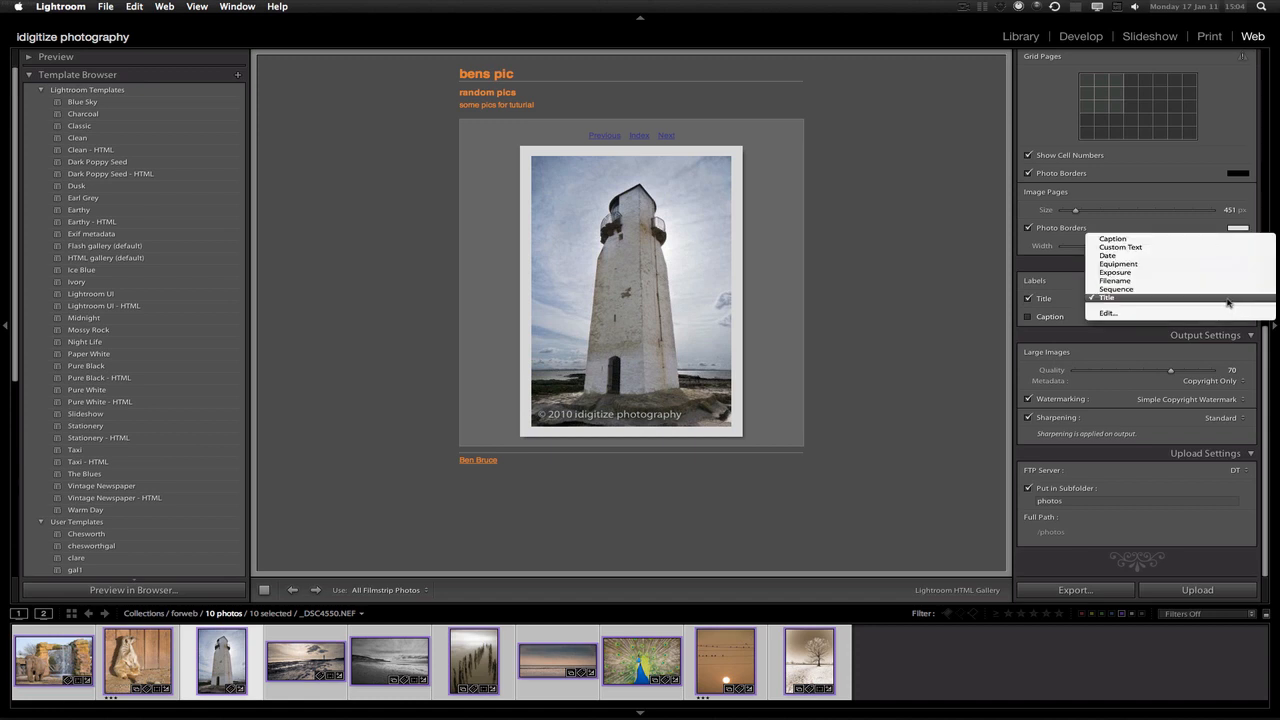
{"action": "left_click", "coordinate": [1163, 285]}
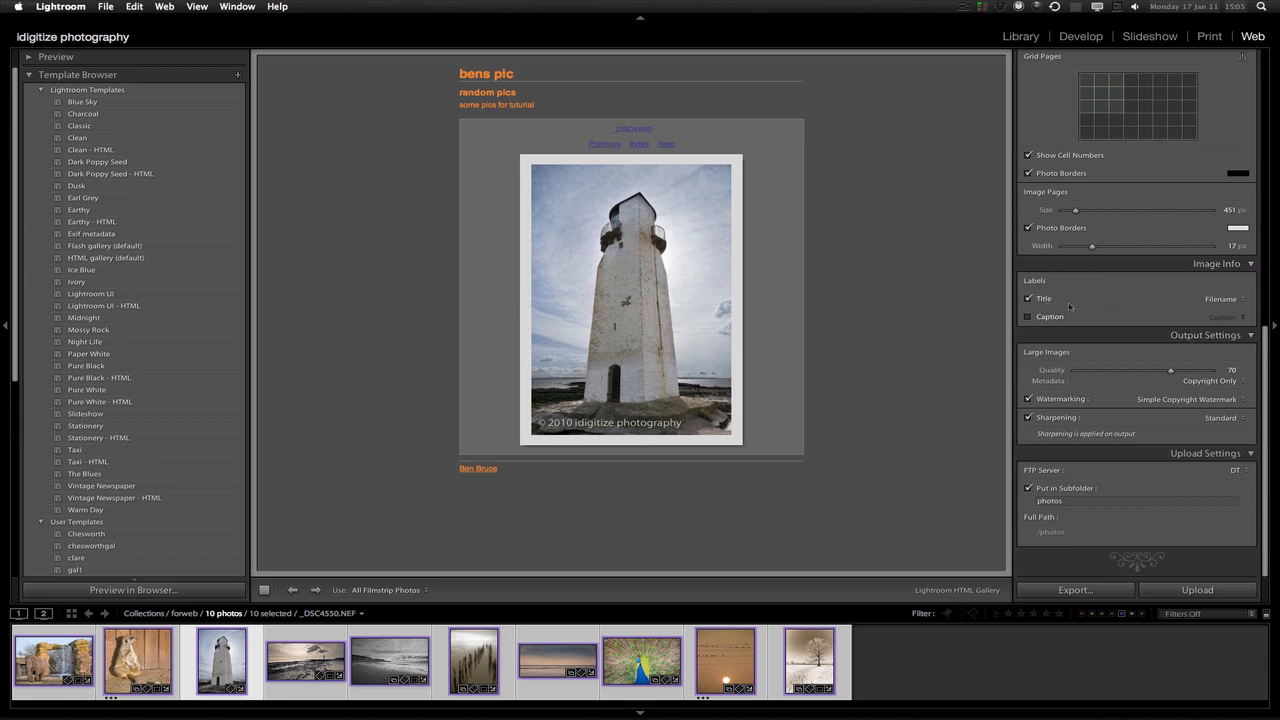
{"action": "left_click", "coordinate": [1218, 299]}
{"action": "left_click", "coordinate": [1162, 292]}
{"action": "left_click", "coordinate": [1216, 299]}
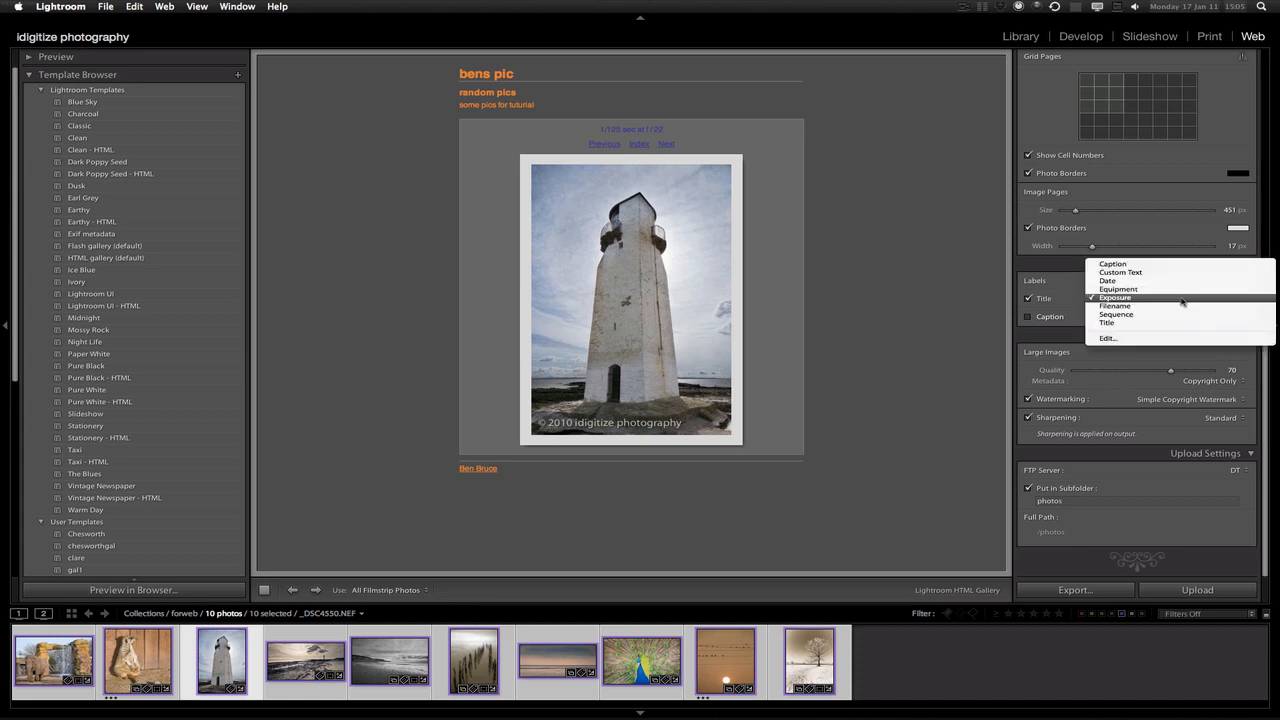
{"action": "left_click", "coordinate": [1183, 306]}
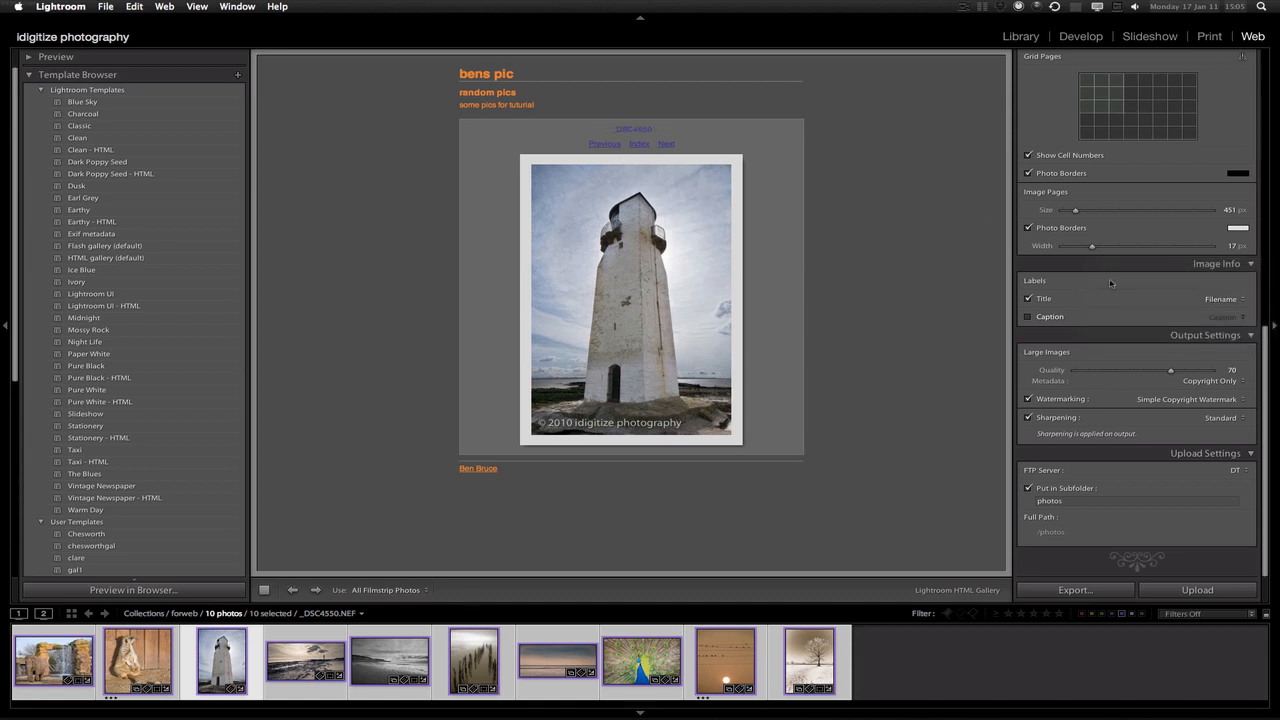
{"action": "left_click", "coordinate": [1205, 305]}
{"action": "left_click", "coordinate": [1208, 310]}
Set large-image quality to 67 and bring up the Watermark Editor
{"action": "mouse_move", "coordinate": [1157, 372]}
{"action": "left_mouse_down"}
{"action": "mouse_move", "coordinate": [1139, 374]}
{"action": "mouse_move", "coordinate": [1172, 372]}
{"action": "left_mouse_up"}
{"action": "left_click_drag", "start_coordinate": [1164, 372], "coordinate": [1166, 372]}
{"action": "left_click", "coordinate": [1185, 400]}
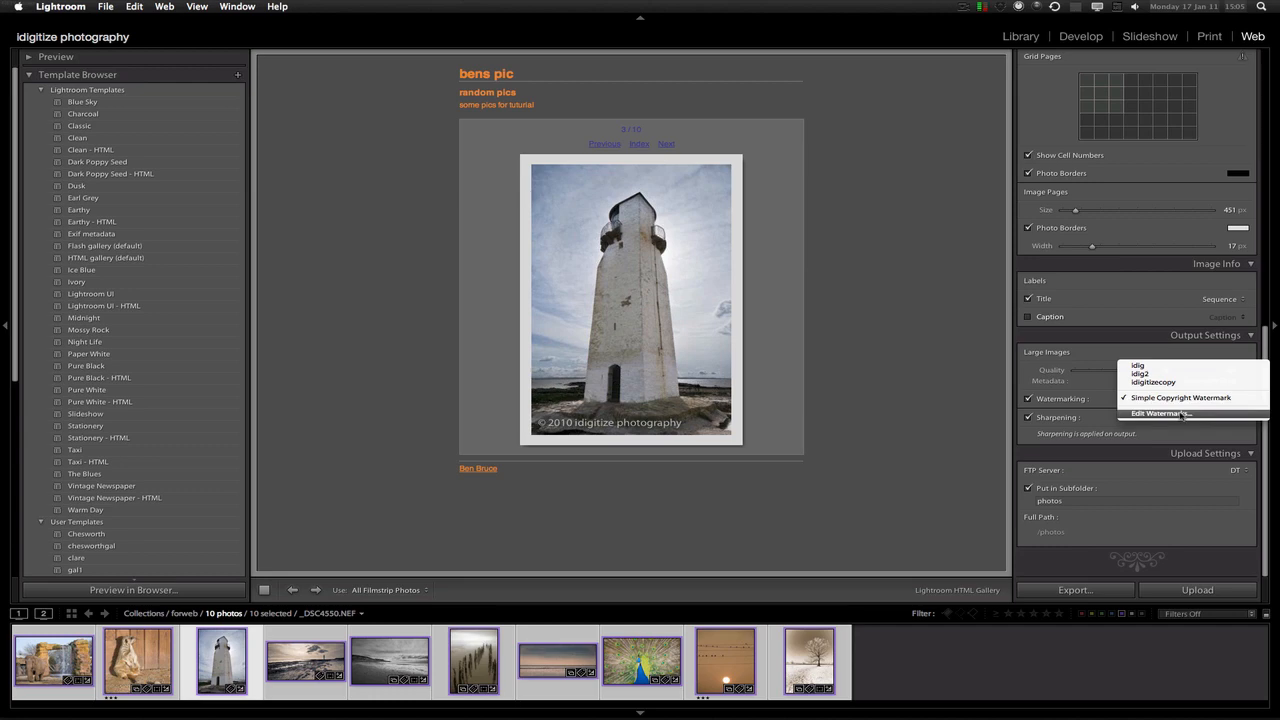
{"action": "left_click", "coordinate": [1160, 413]}
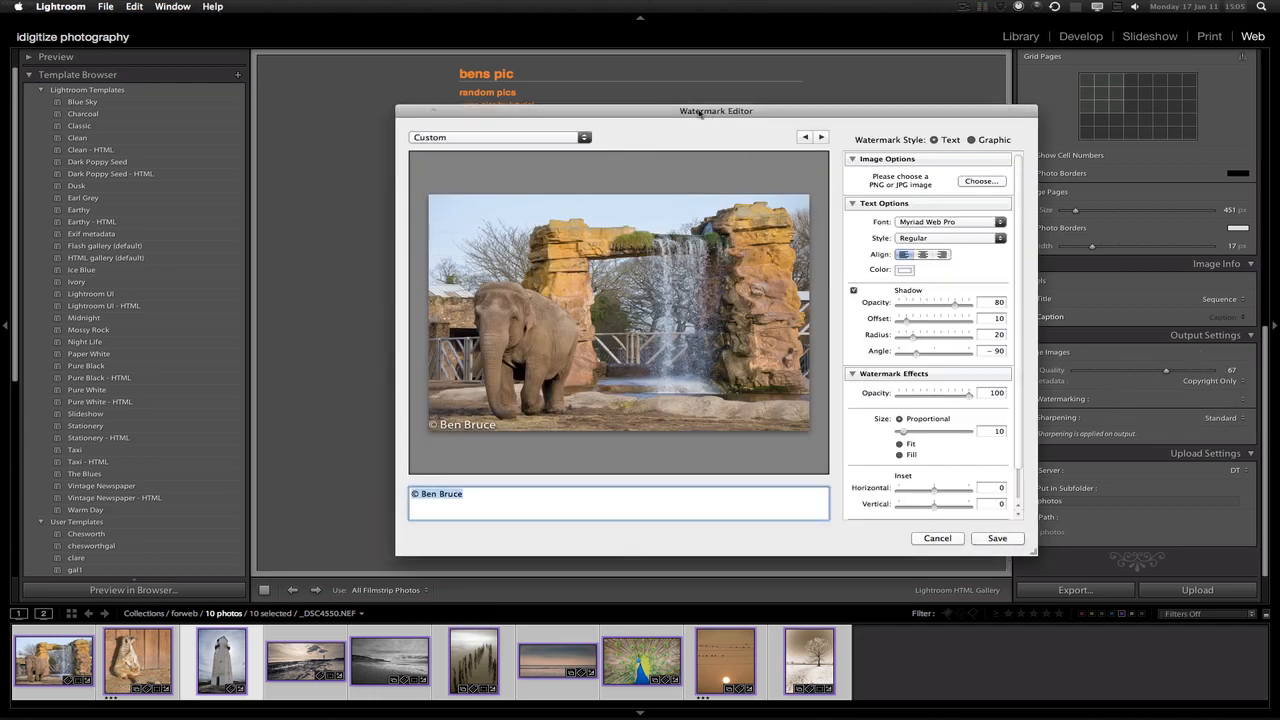
{"action": "left_click_drag", "start_coordinate": [638, 107], "coordinate": [852, 215]}
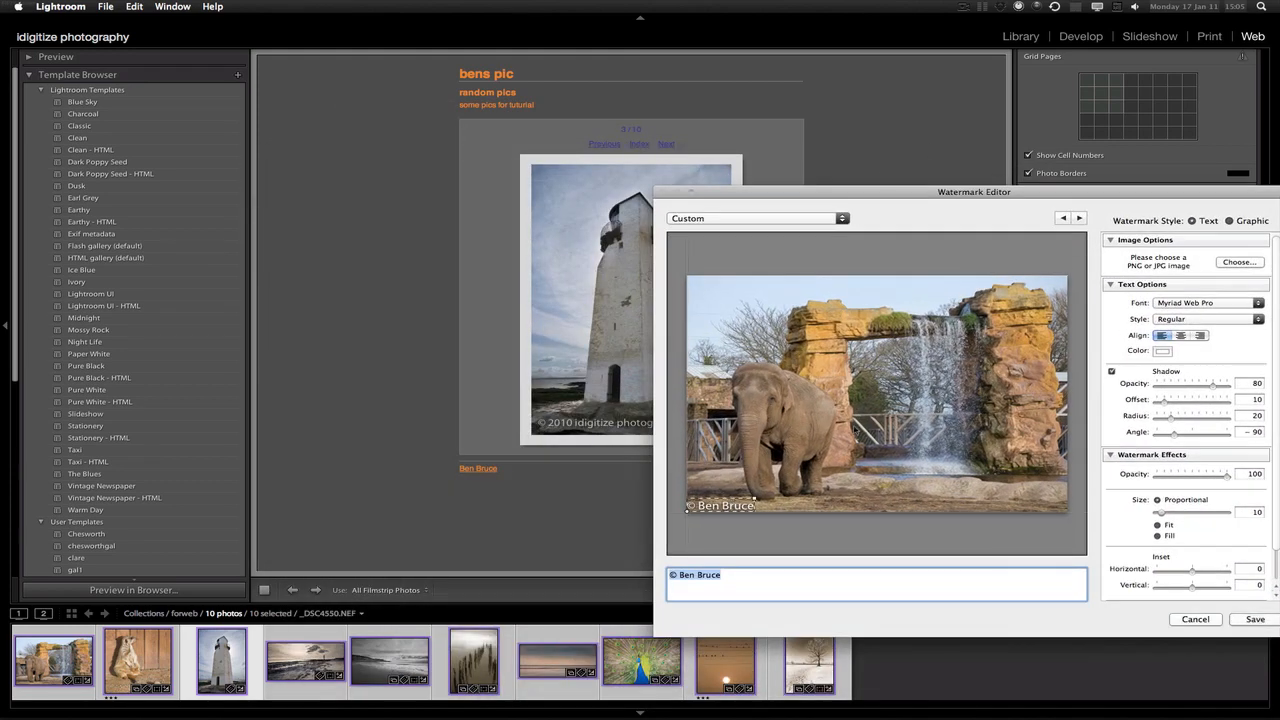
Centre-align the copyright watermark, fit it to the photo width, with insets 1 and 10
{"action": "left_click", "coordinate": [1184, 337]}
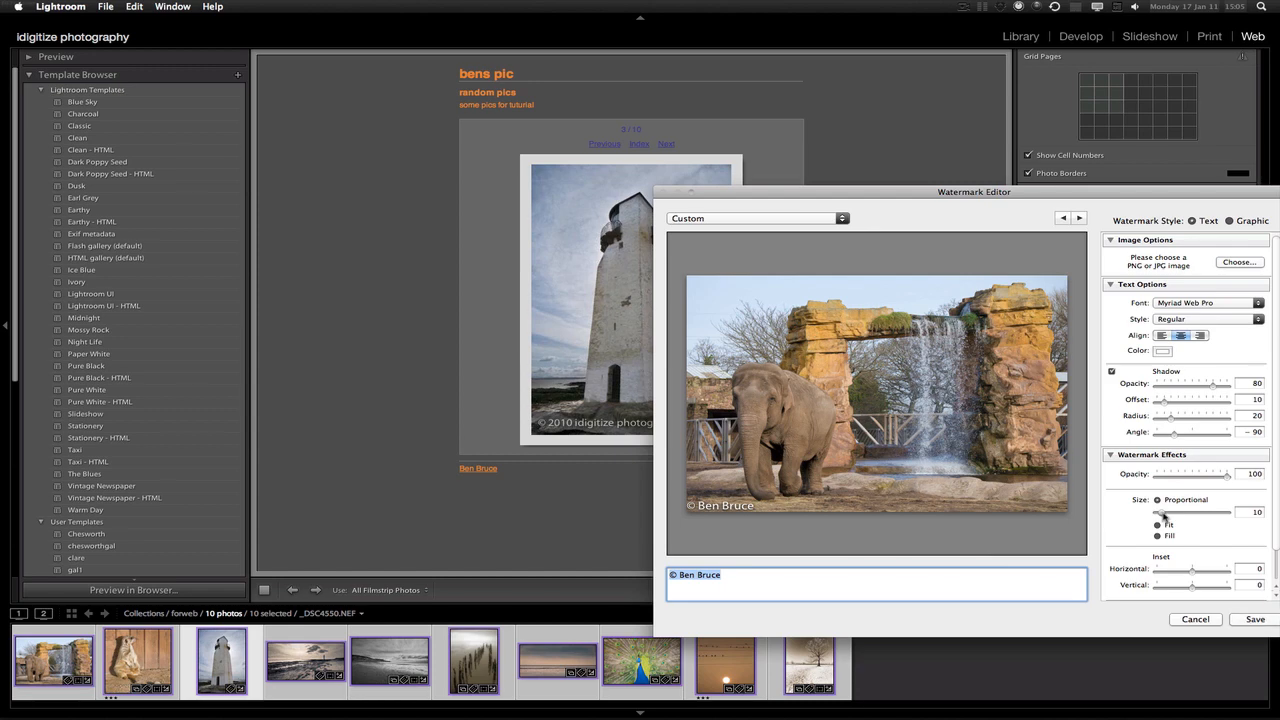
{"action": "left_click_drag", "start_coordinate": [1162, 513], "coordinate": [1189, 514]}
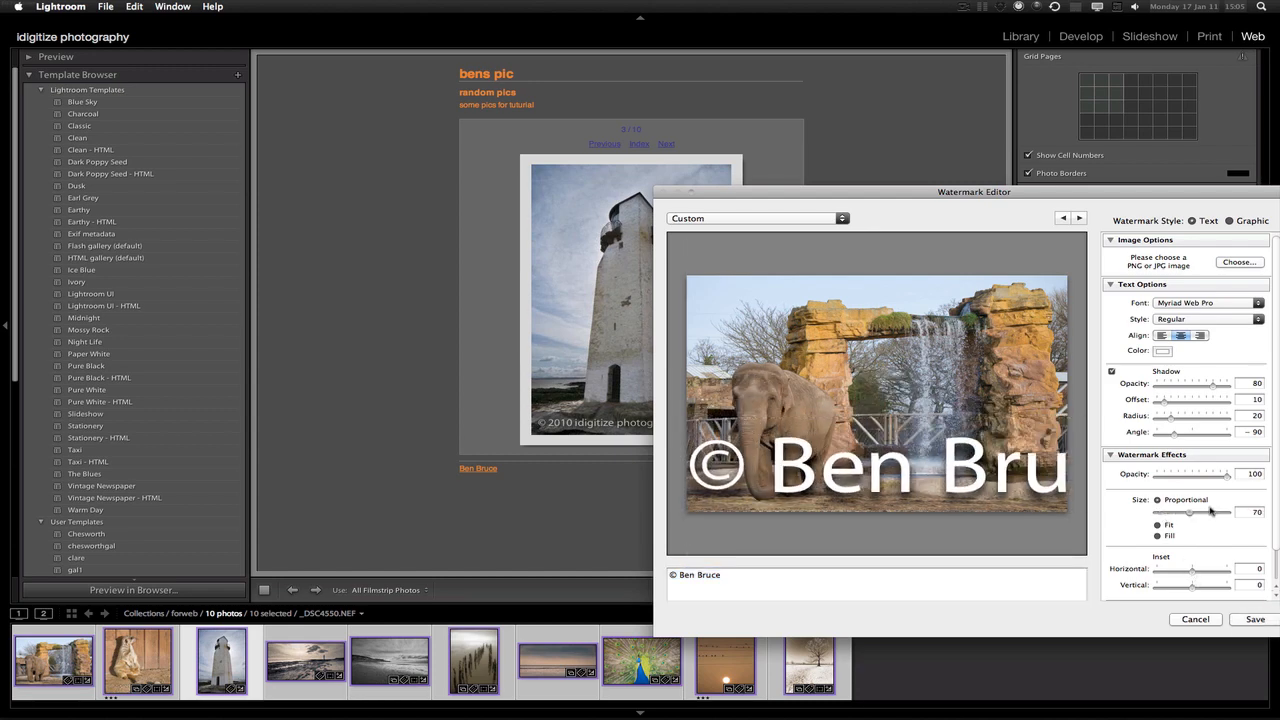
{"action": "left_click", "coordinate": [1157, 536]}
{"action": "left_click", "coordinate": [1157, 527]}
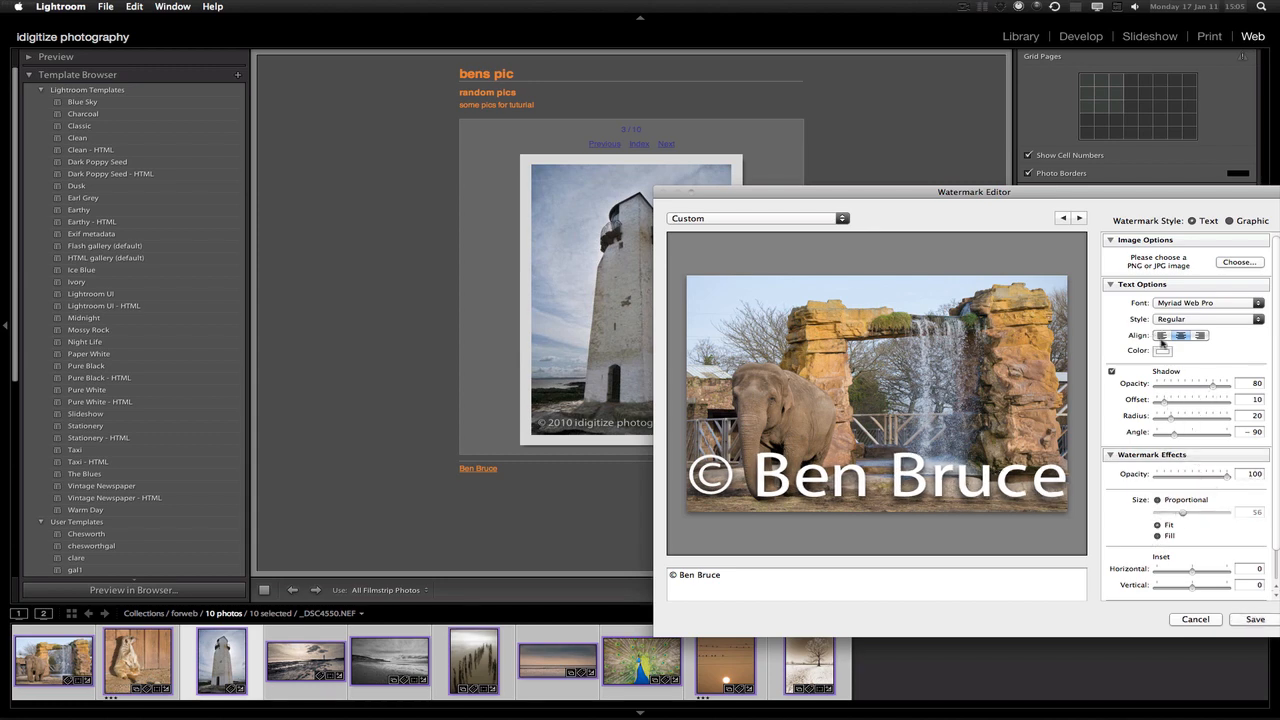
{"action": "mouse_move", "coordinate": [1190, 576]}
{"action": "left_mouse_down"}
{"action": "mouse_move", "coordinate": [1235, 581]}
{"action": "mouse_move", "coordinate": [1197, 578]}
{"action": "mouse_move", "coordinate": [1193, 591]}
{"action": "left_mouse_up"}
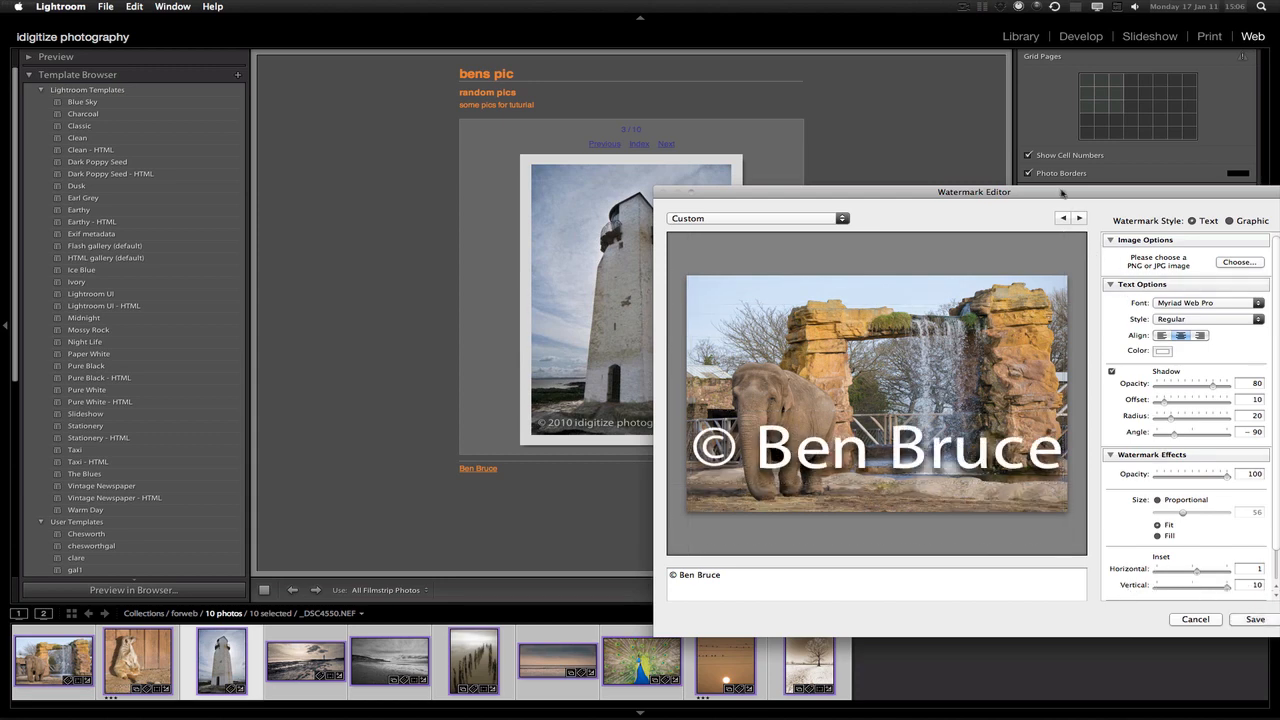
{"action": "left_click_drag", "start_coordinate": [1064, 194], "coordinate": [891, 152]}
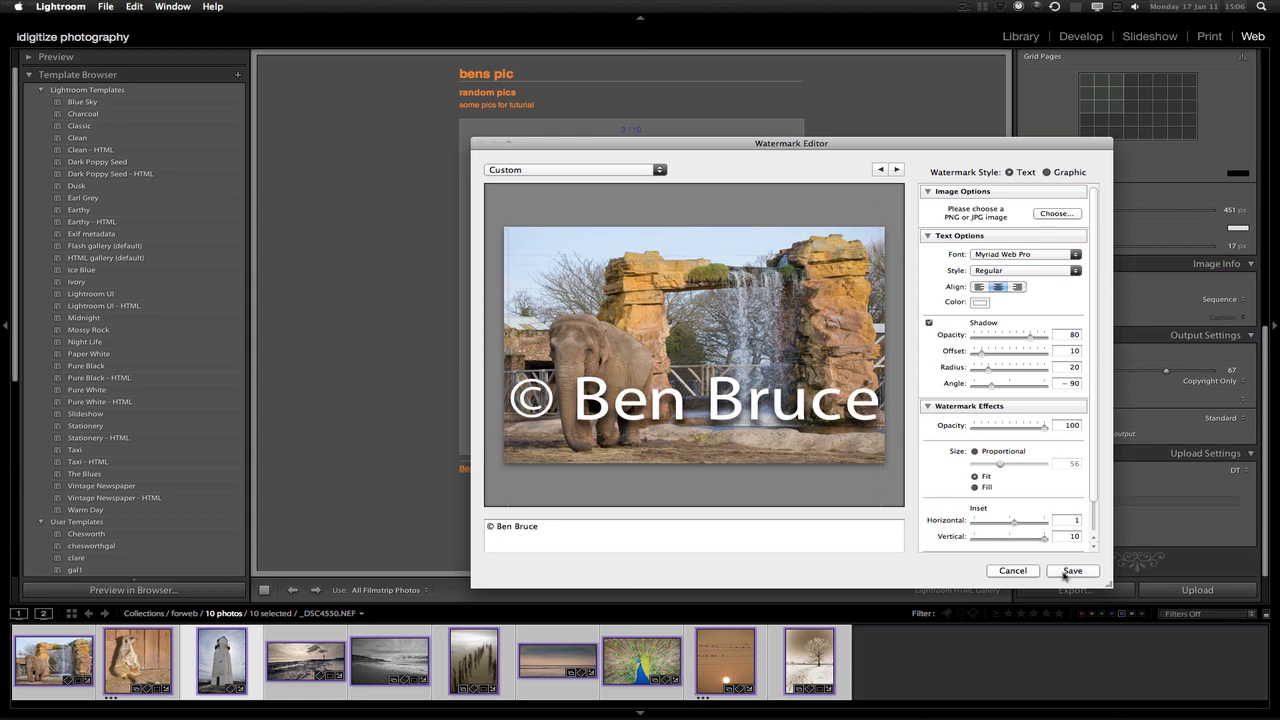
Save the watermark as preset 'ben2' and keep output sharpening at Standard
{"action": "left_click", "coordinate": [1070, 572]}
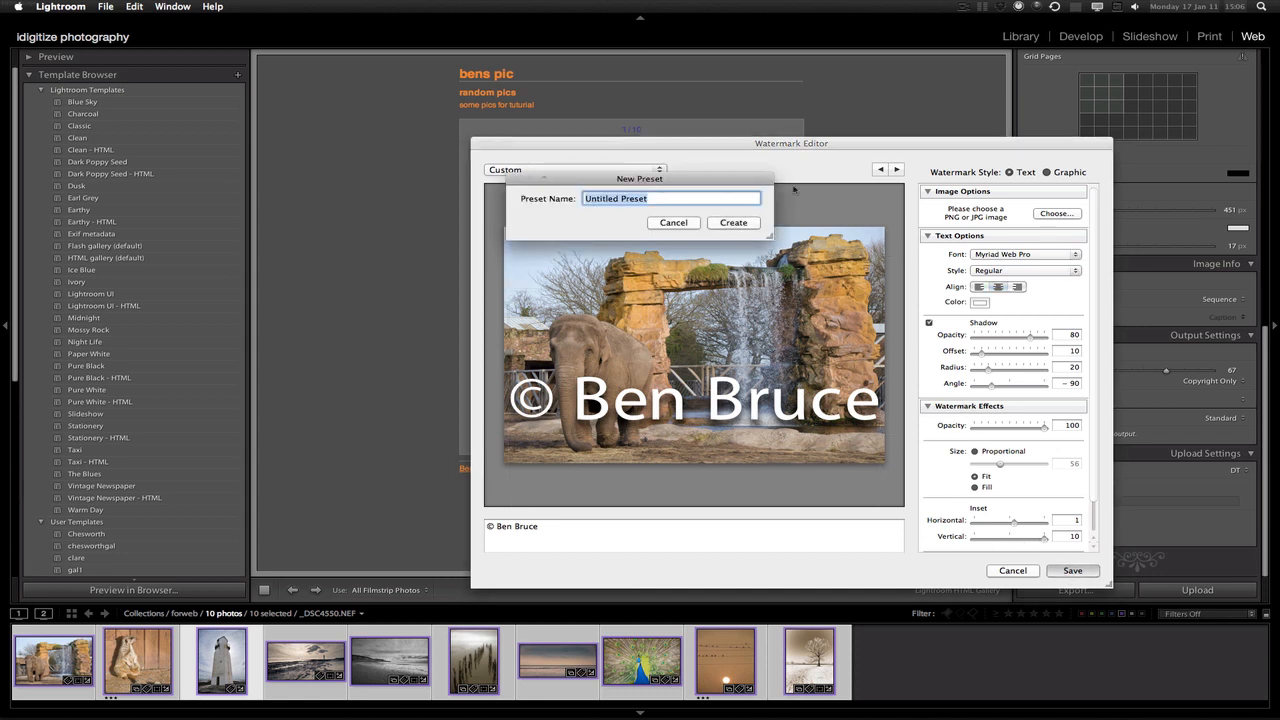
{"action": "type", "text": "ben2"}
{"action": "left_click", "coordinate": [733, 222]}
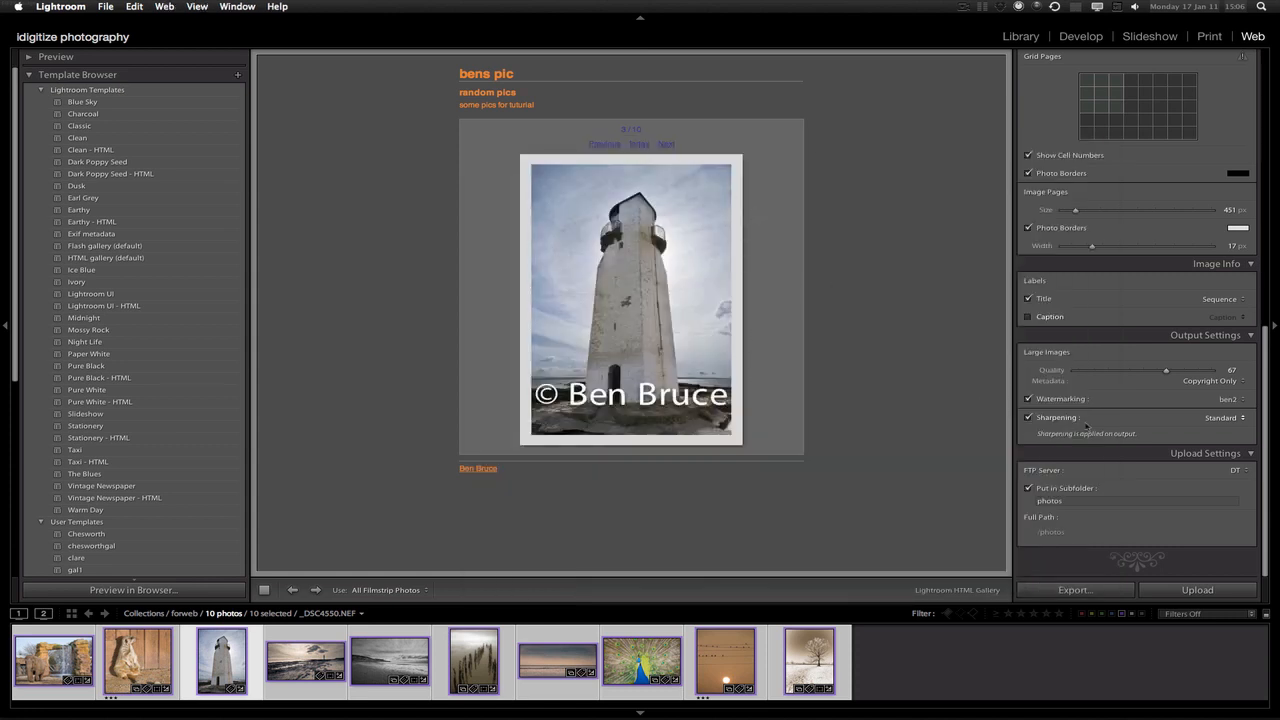
{"action": "left_click", "coordinate": [1227, 420]}
{"action": "left_click", "coordinate": [1123, 415]}
{"action": "left_click", "coordinate": [1246, 472]}
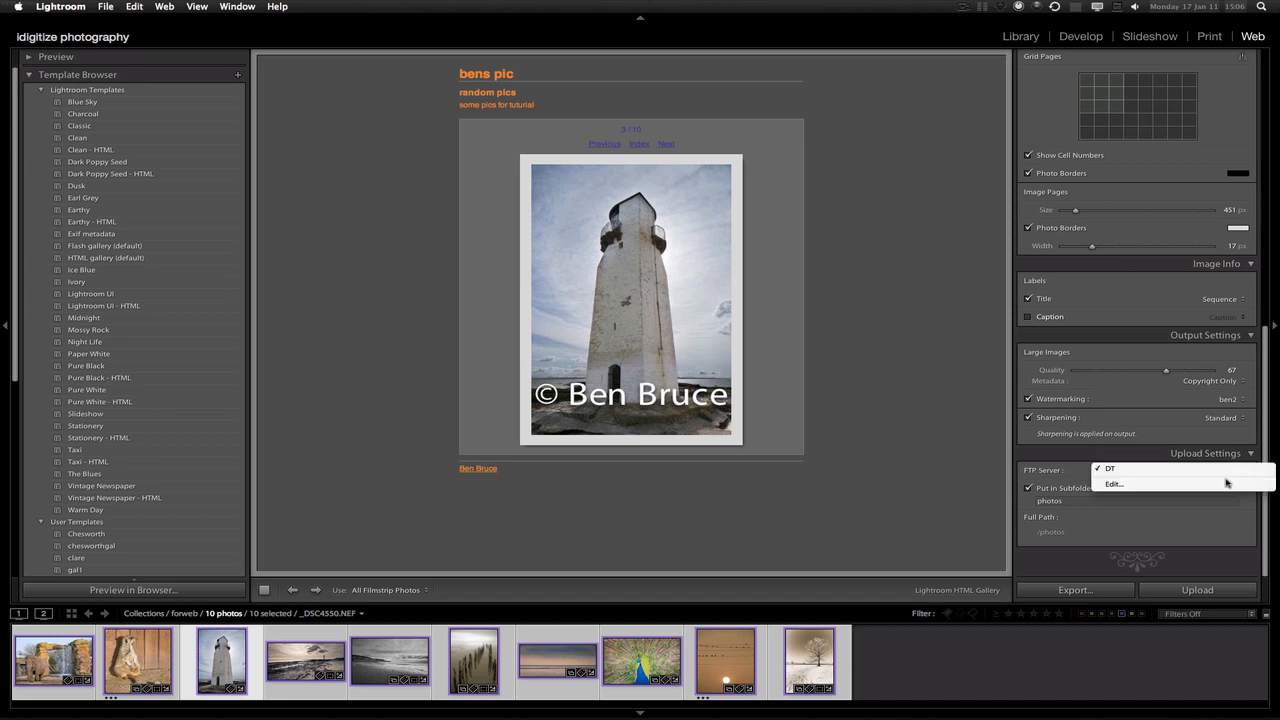
{"action": "left_click", "coordinate": [1229, 485]}
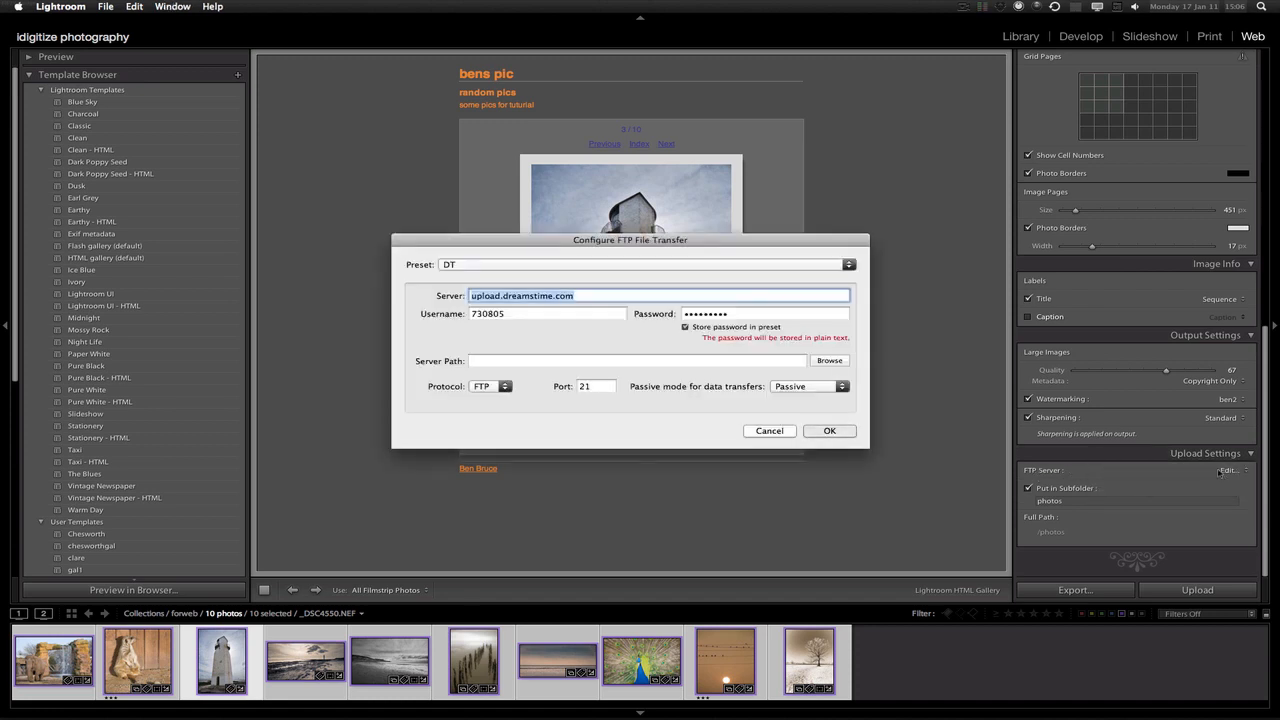
{"action": "left_click_drag", "start_coordinate": [620, 248], "coordinate": [627, 269]}
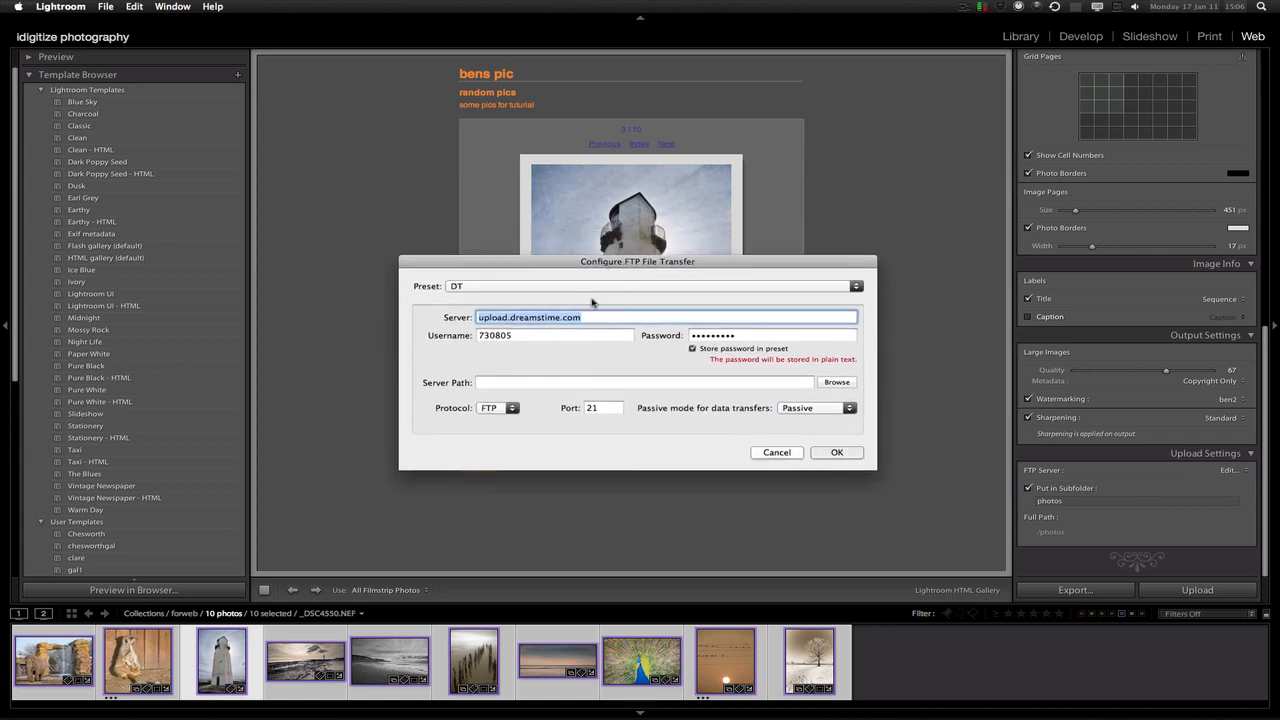
{"action": "left_click", "coordinate": [552, 288]}
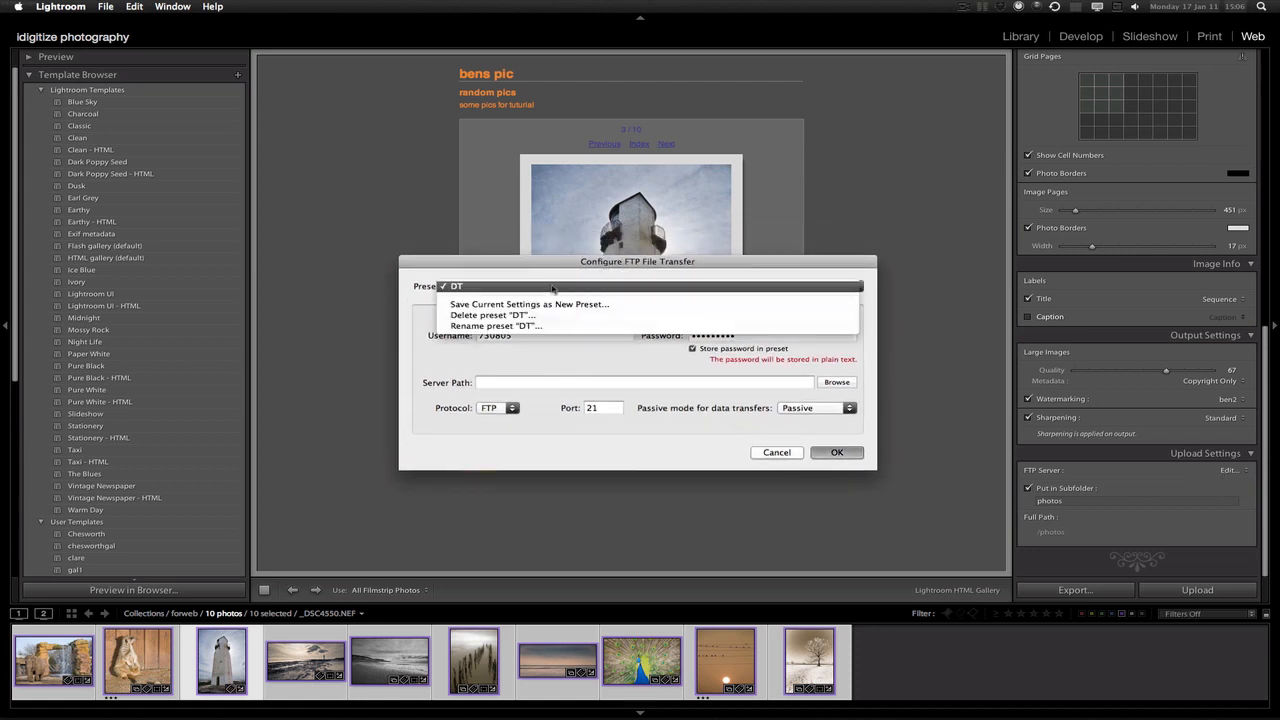
{"action": "left_click", "coordinate": [552, 288]}
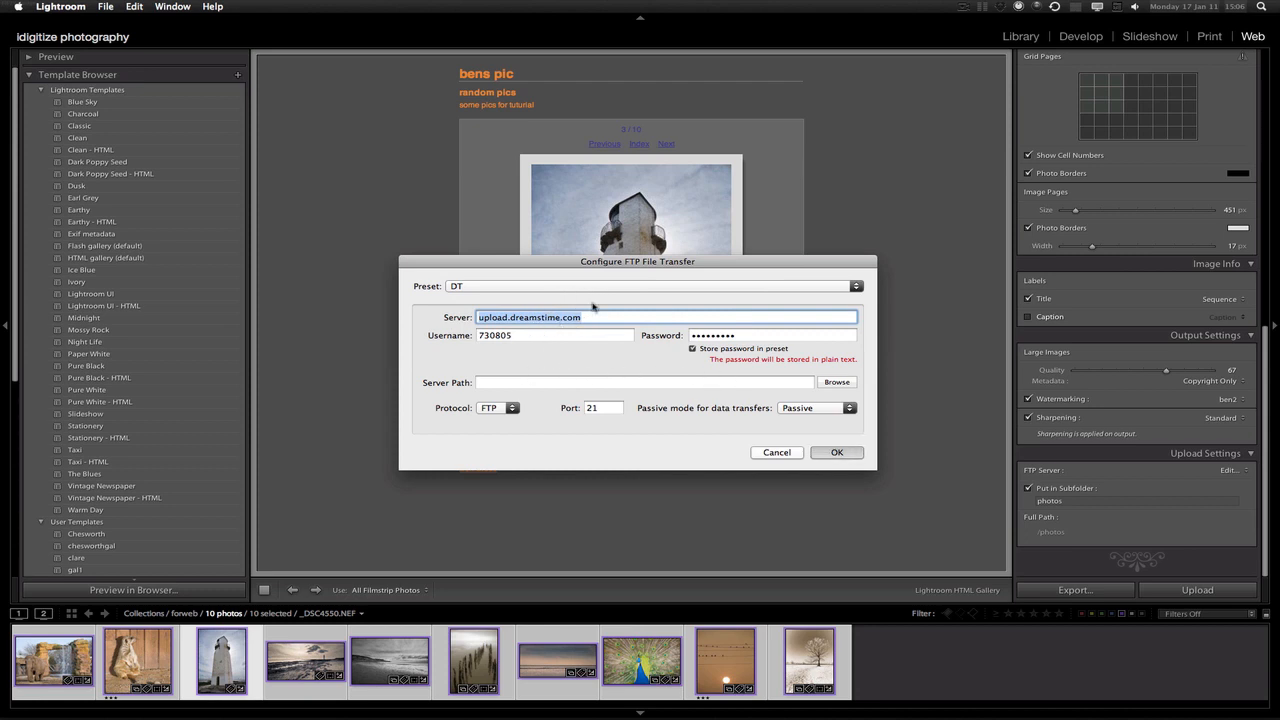
{"action": "type", "text": "www."}
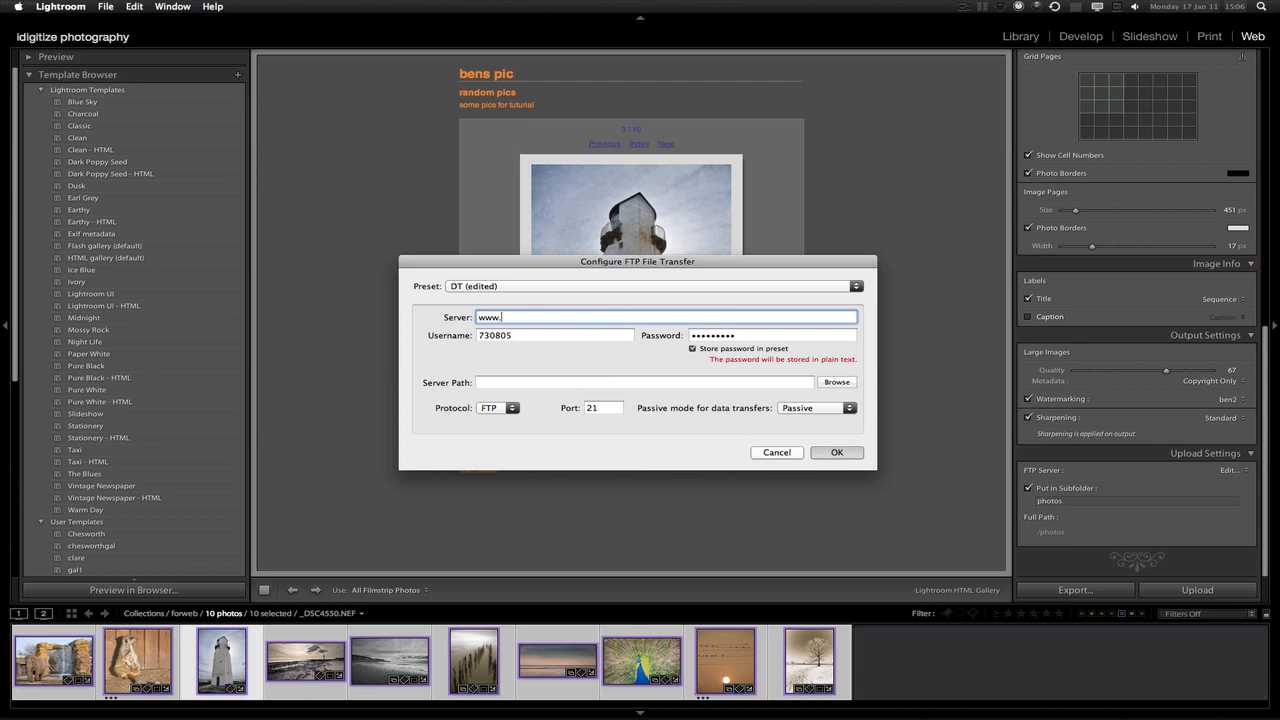
{"action": "type", "text": "idigitize.co.uk"}
Replace the existing username with the site's username and enter the account password
{"action": "left_click_drag", "start_coordinate": [533, 263], "coordinate": [556, 259]}
{"action": "double_click", "coordinate": [542, 331]}
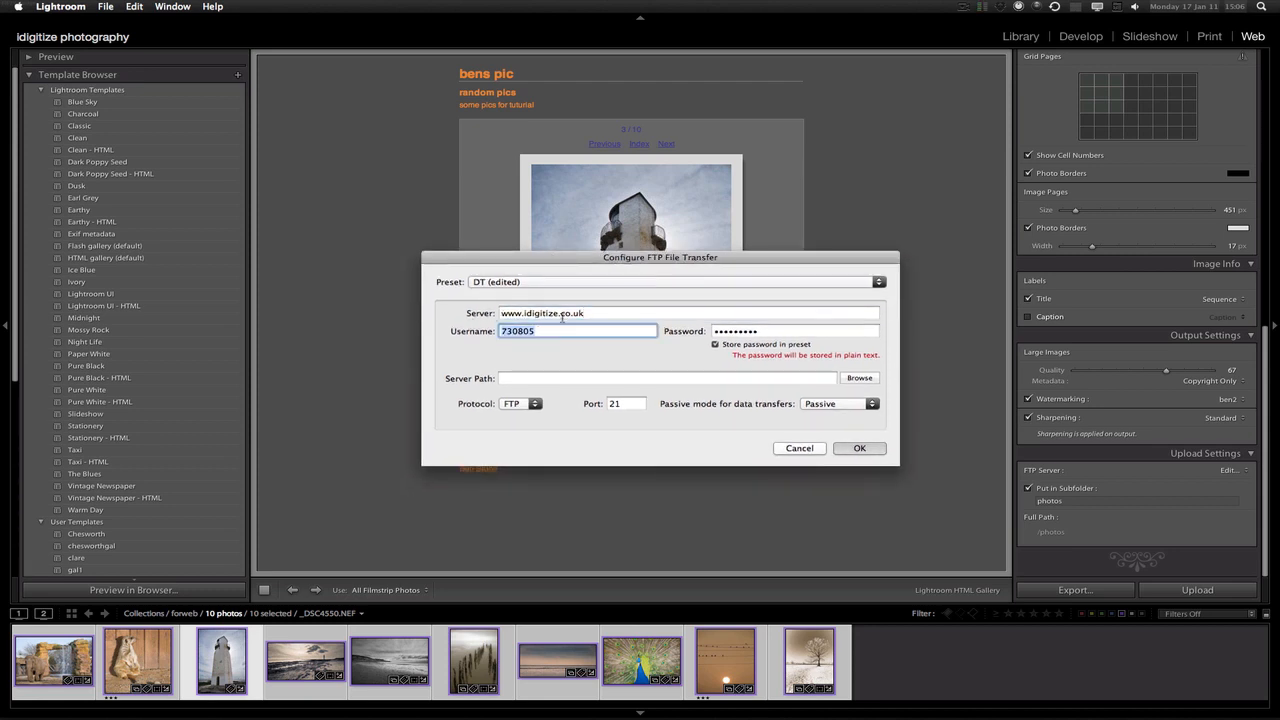
{"action": "type", "text": "idigecou"}
{"action": "key", "text": "Tab"}
{"action": "type", "text": "••••••"}
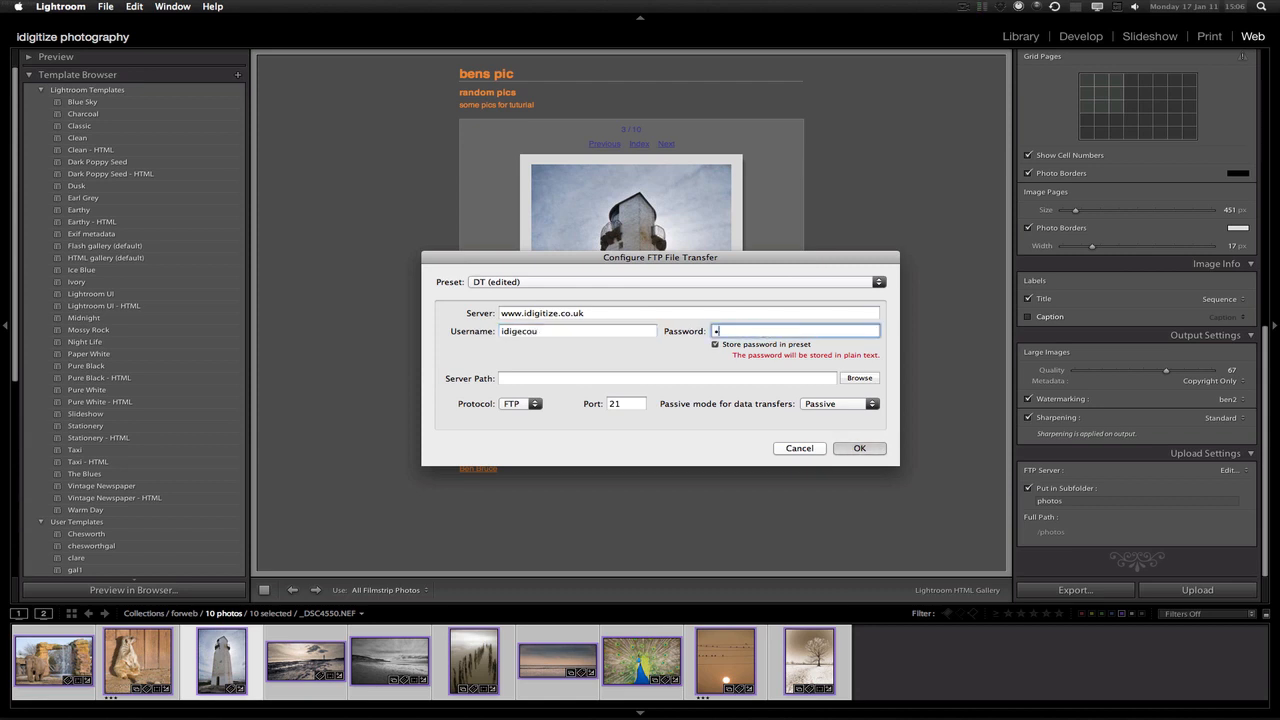
{"action": "type", "text": "•••"}
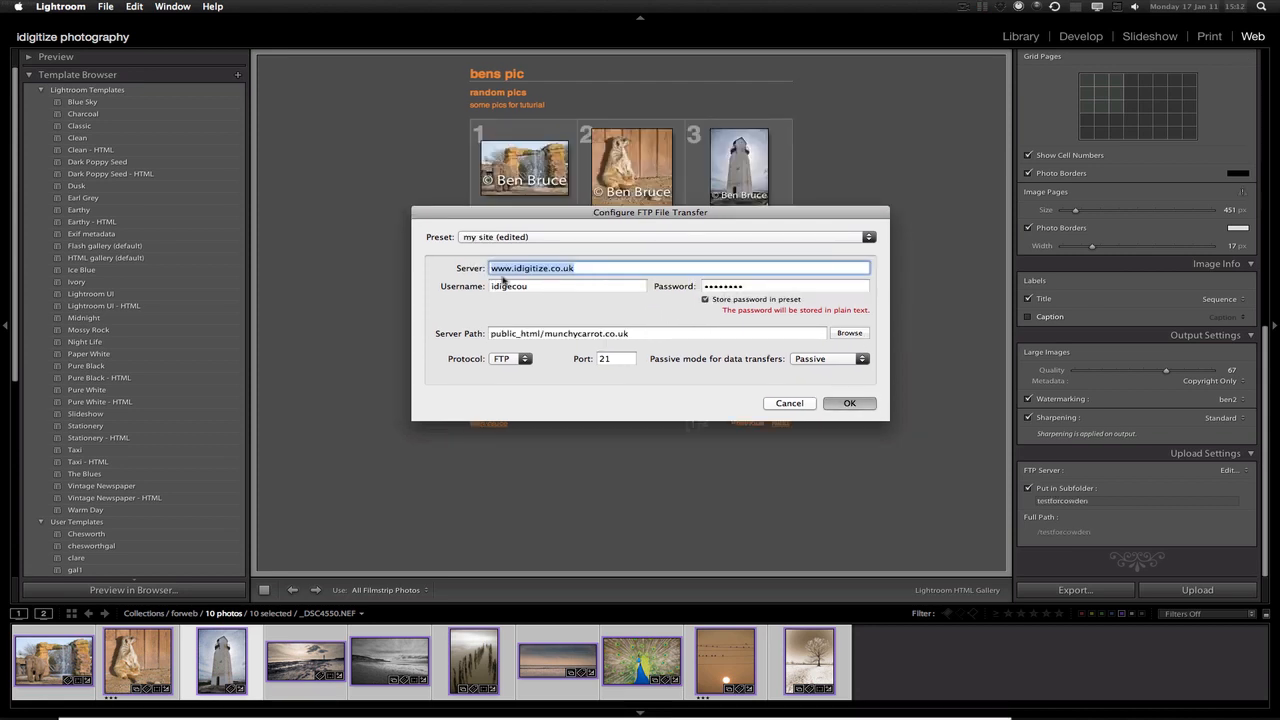
Set the FTP server path to the public_html folder by browsing the server
{"action": "left_click", "coordinate": [529, 333]}
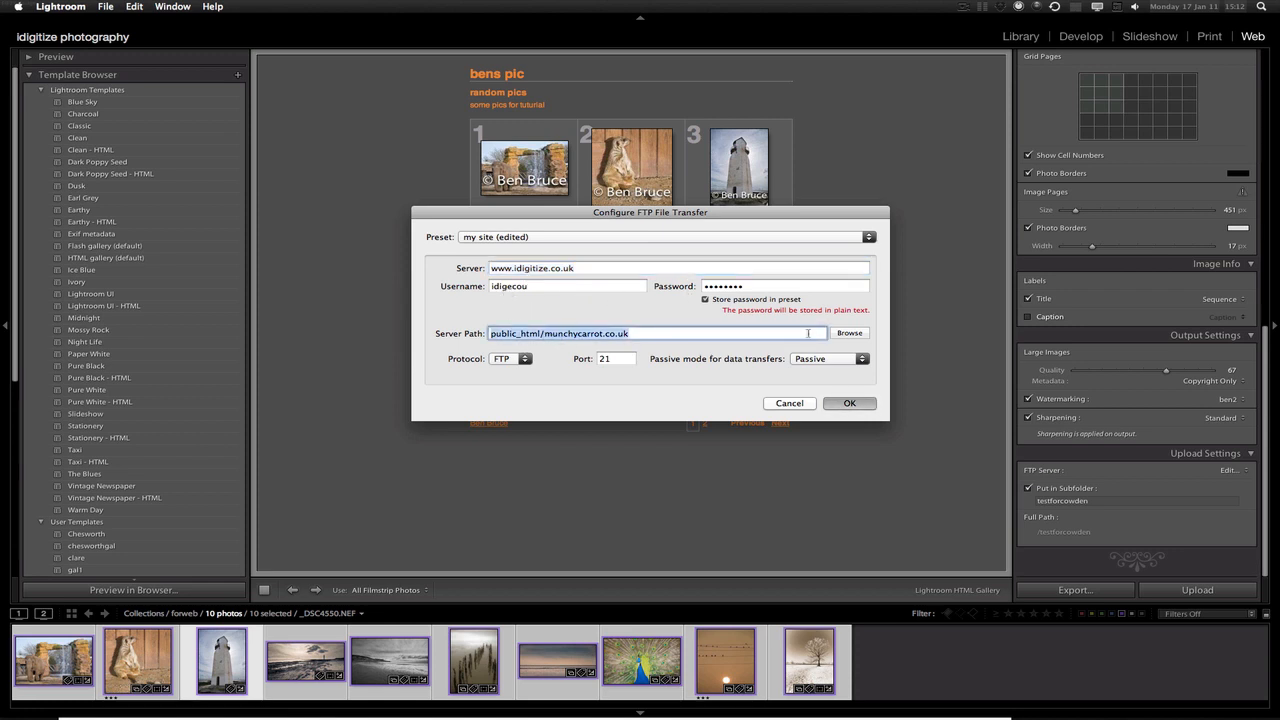
{"action": "left_click", "coordinate": [848, 333]}
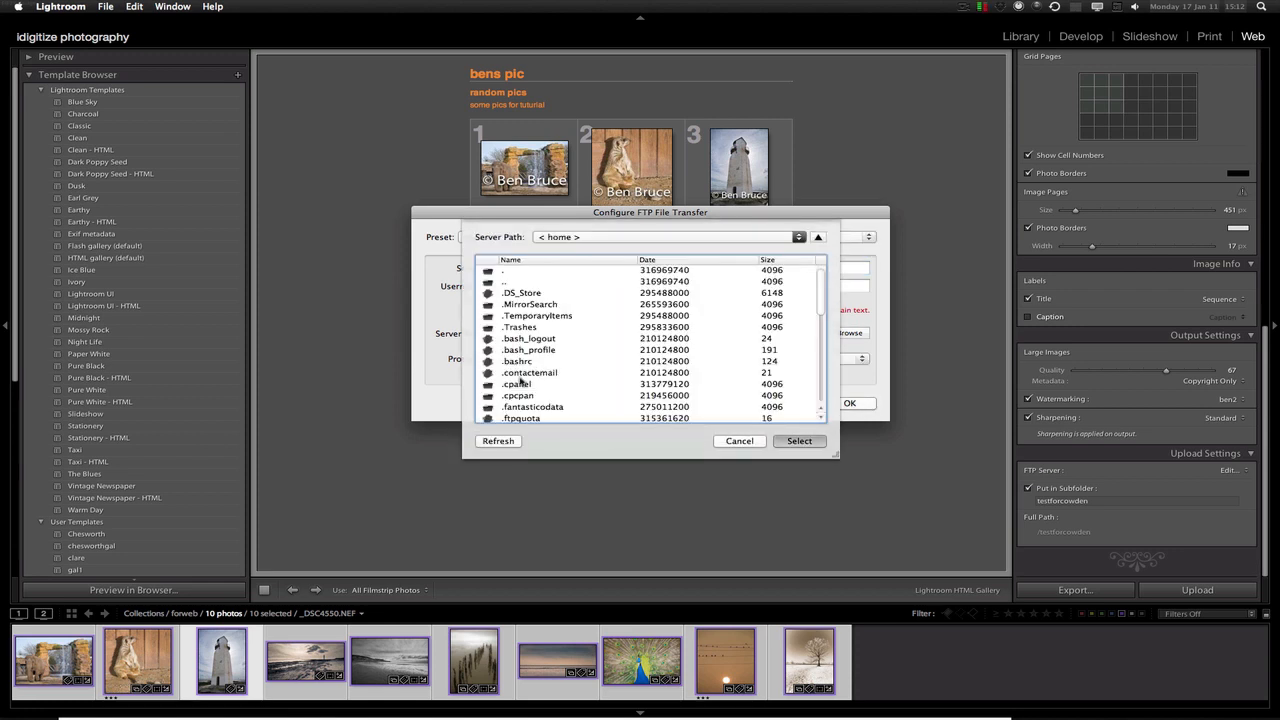
{"action": "scroll", "coordinate": [560, 340], "scroll_direction": "down", "scroll_amount": 5}
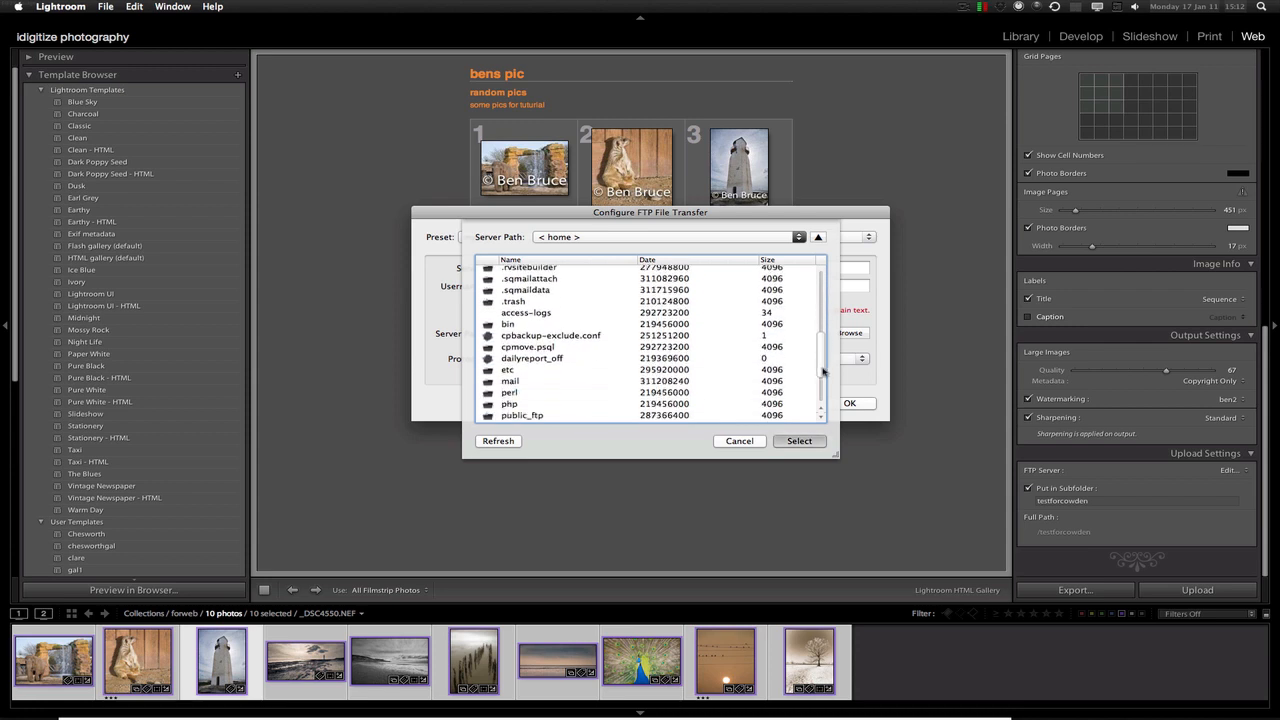
{"action": "left_click", "coordinate": [508, 346]}
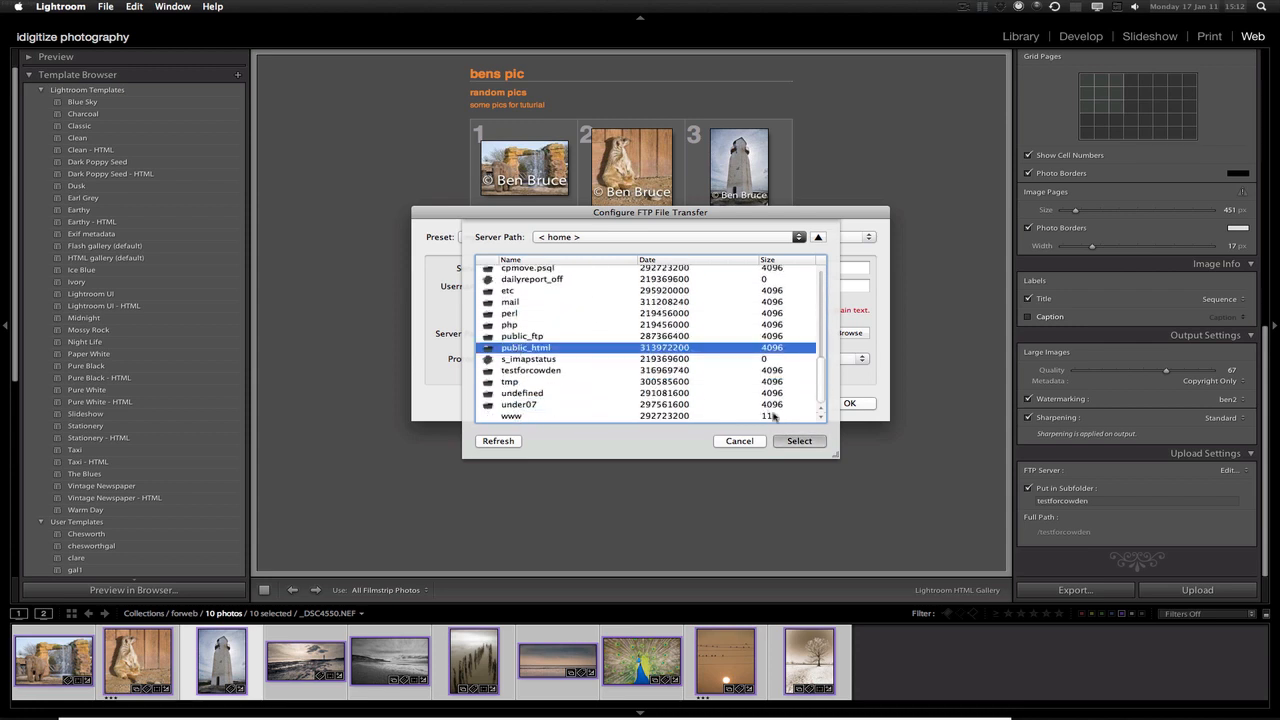
{"action": "left_click", "coordinate": [799, 440]}
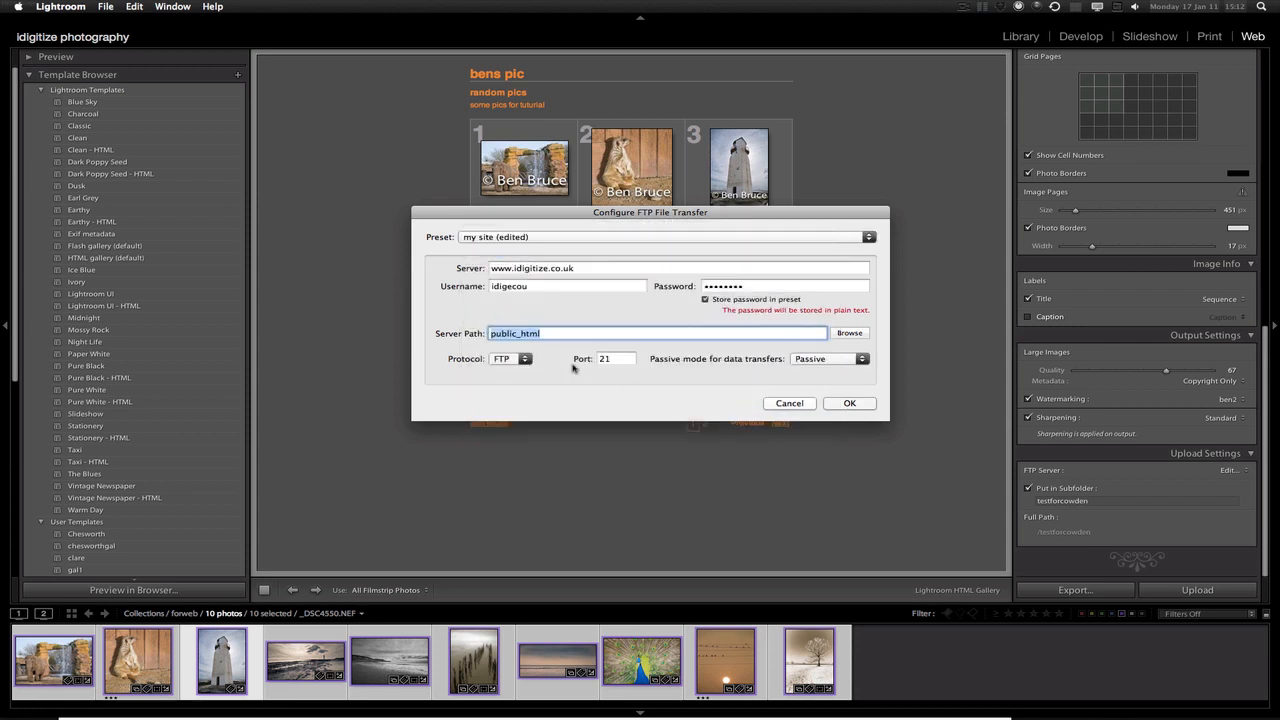
{"action": "left_click", "coordinate": [853, 406]}
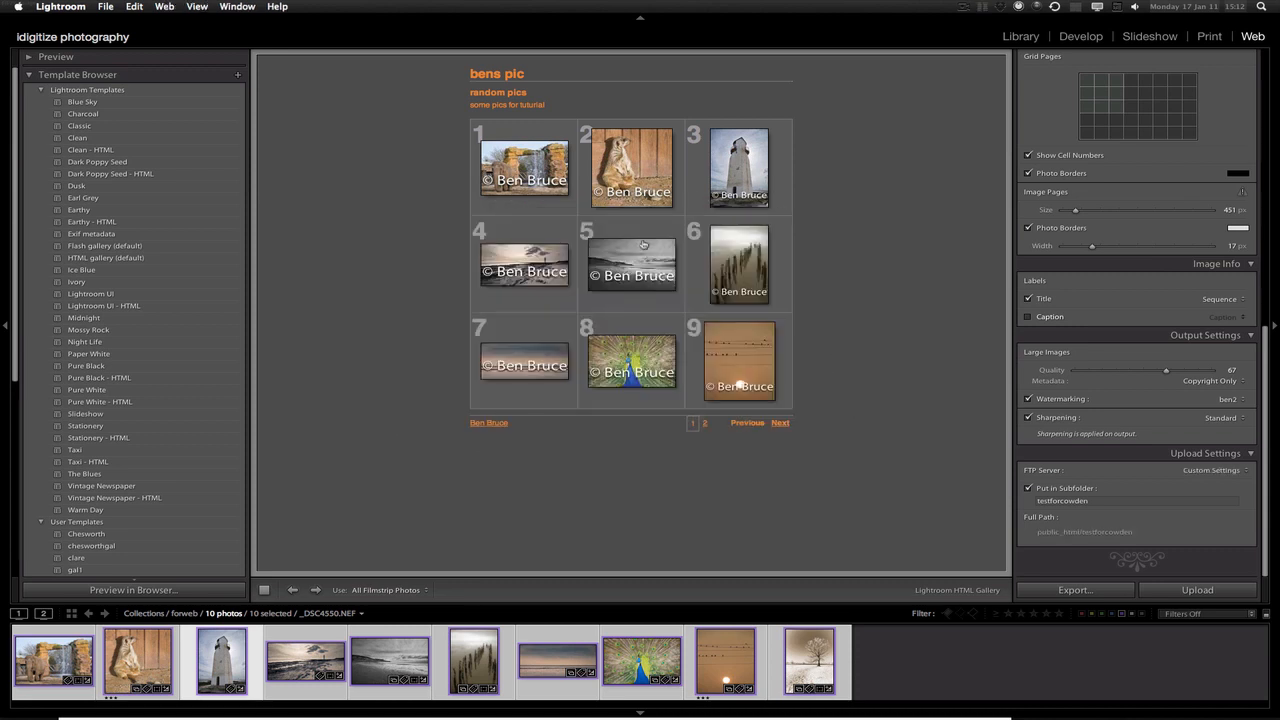
Save the current FTP settings as a new preset named 'my site' and confirm
{"action": "left_click", "coordinate": [966, 8]}
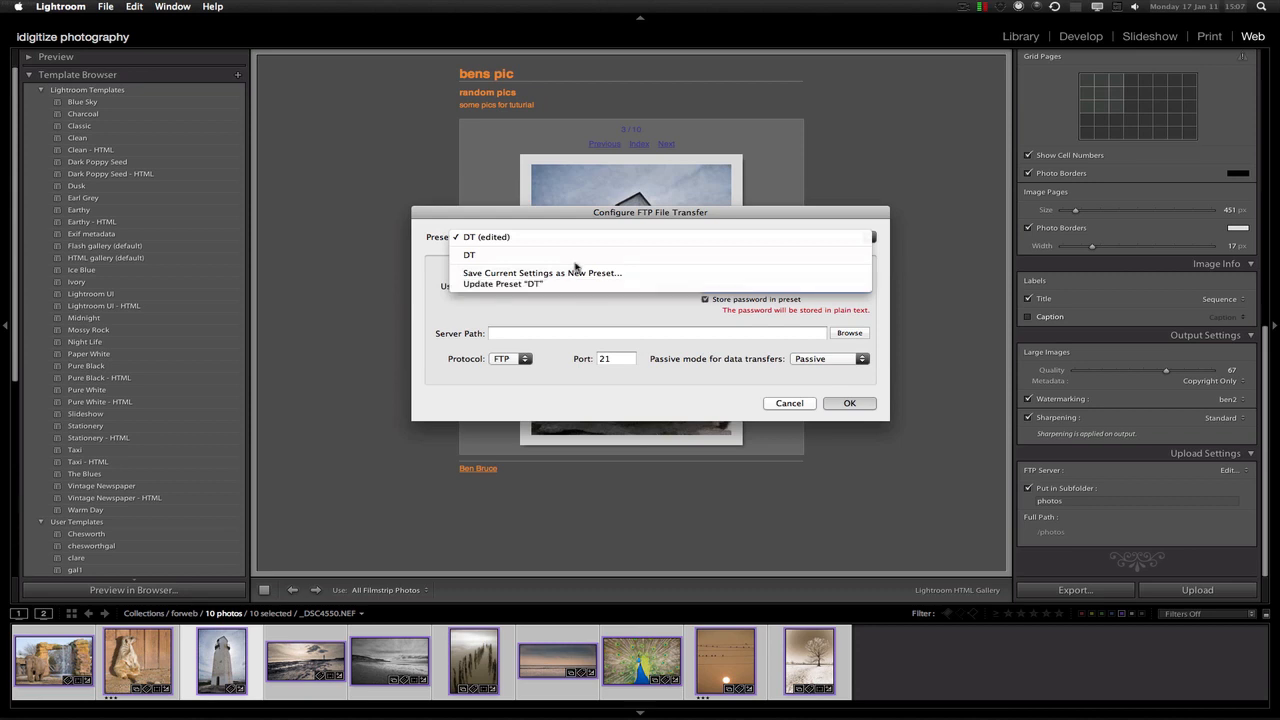
{"action": "left_click", "coordinate": [574, 273]}
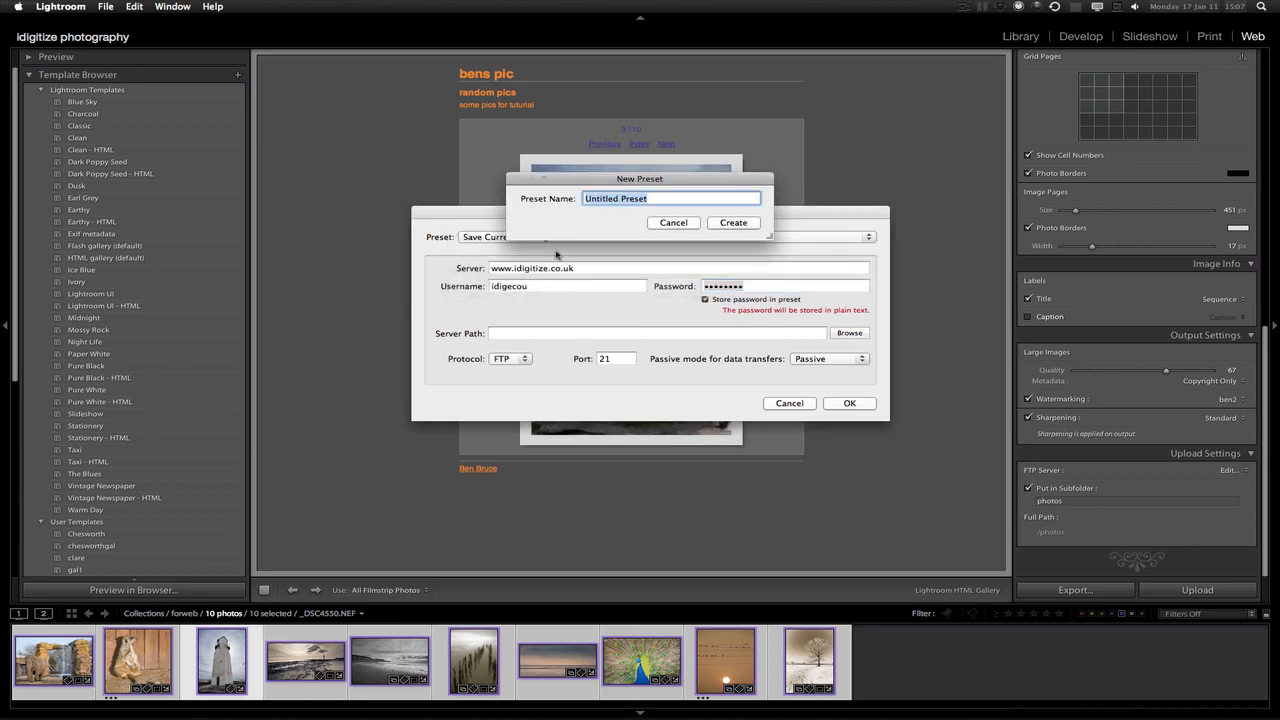
{"action": "type", "text": "my site"}
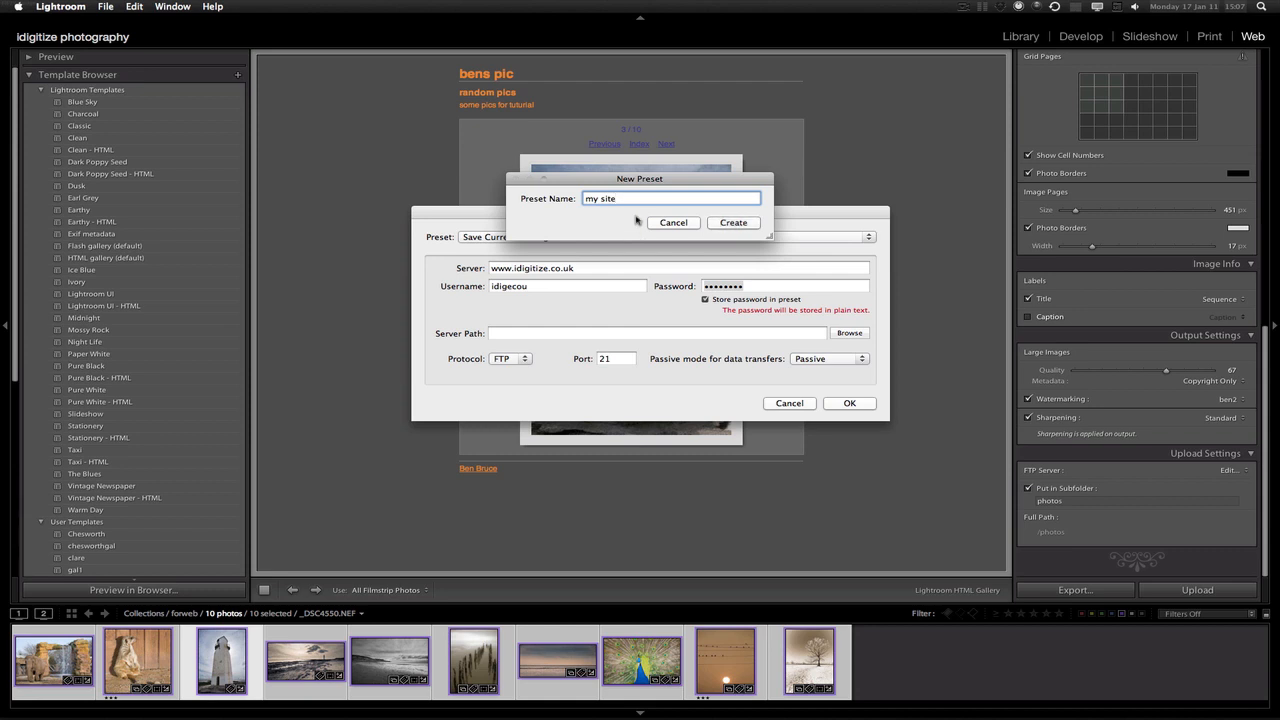
{"action": "left_click", "coordinate": [734, 223]}
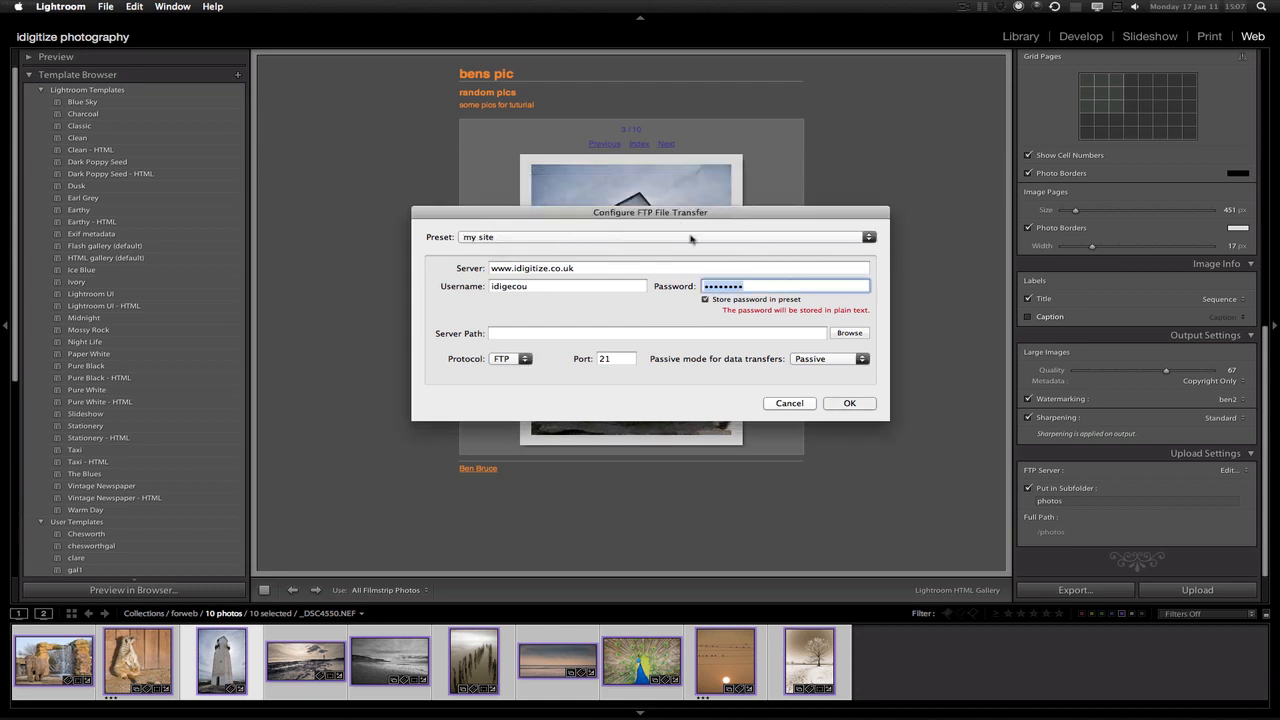
{"action": "left_click", "coordinate": [849, 404]}
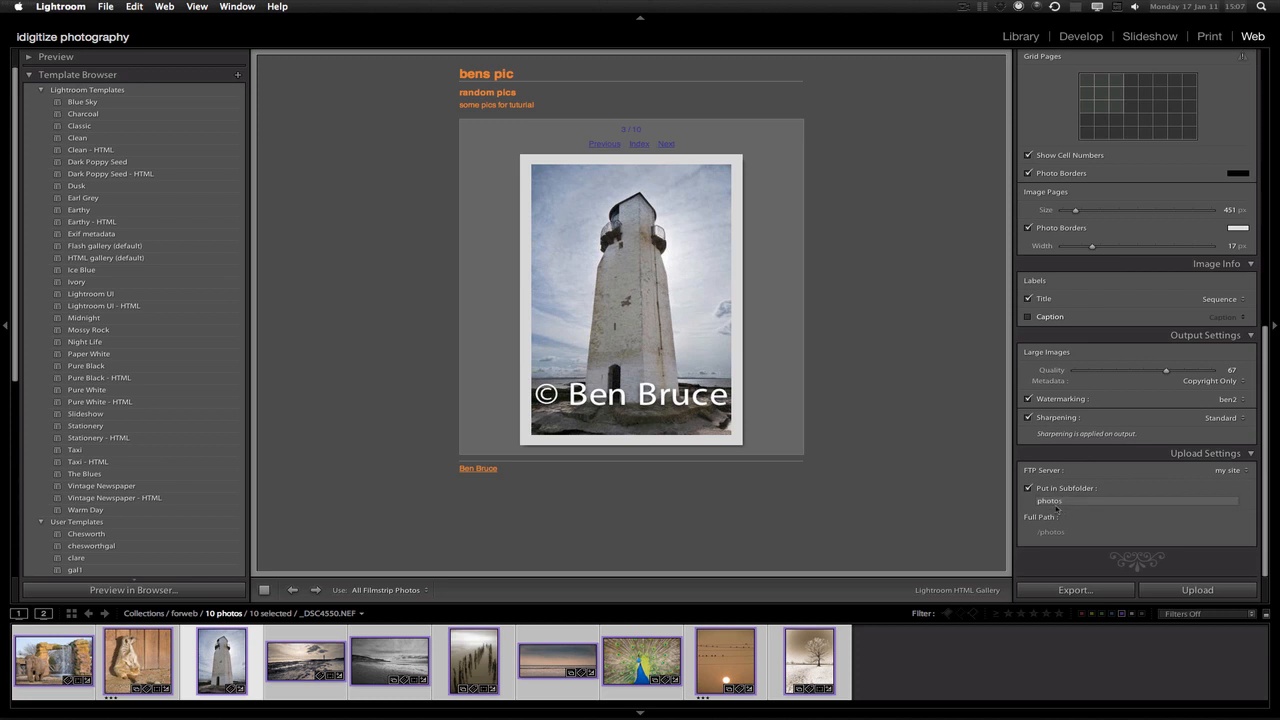
Change the Put in Subfolder name to 'testforcowden', then return the preview to the Index page
{"action": "left_click", "coordinate": [1060, 503]}
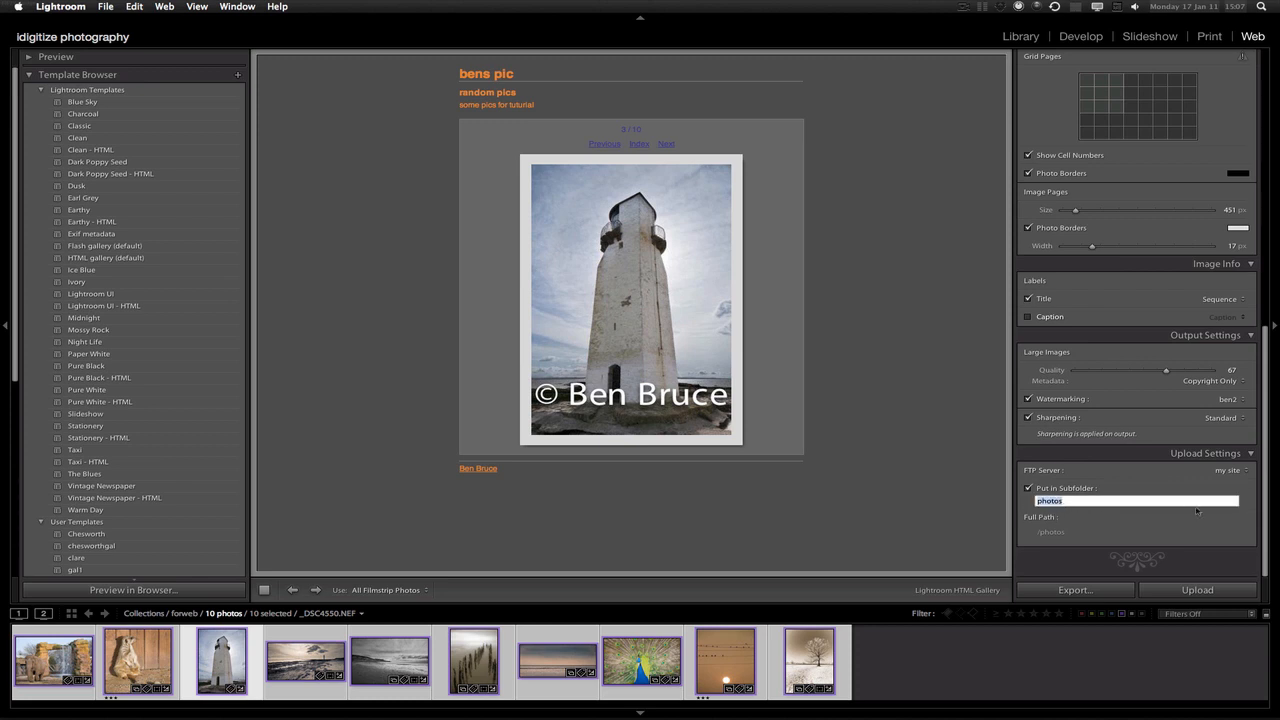
{"action": "type", "text": "testforcowden"}
{"action": "left_click_drag", "start_coordinate": [1037, 500], "coordinate": [1100, 501]}
{"action": "left_click", "coordinate": [1110, 510]}
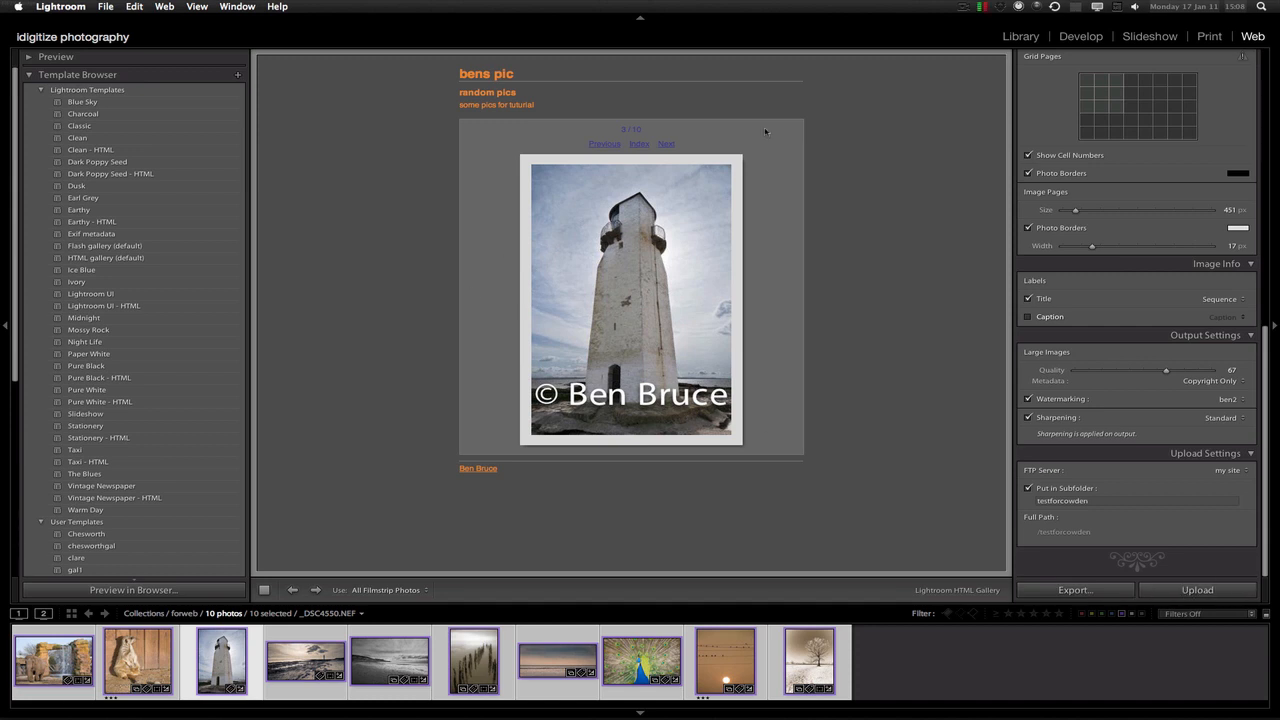
{"action": "left_click", "coordinate": [636, 144]}
{"action": "left_click", "coordinate": [1197, 590]}
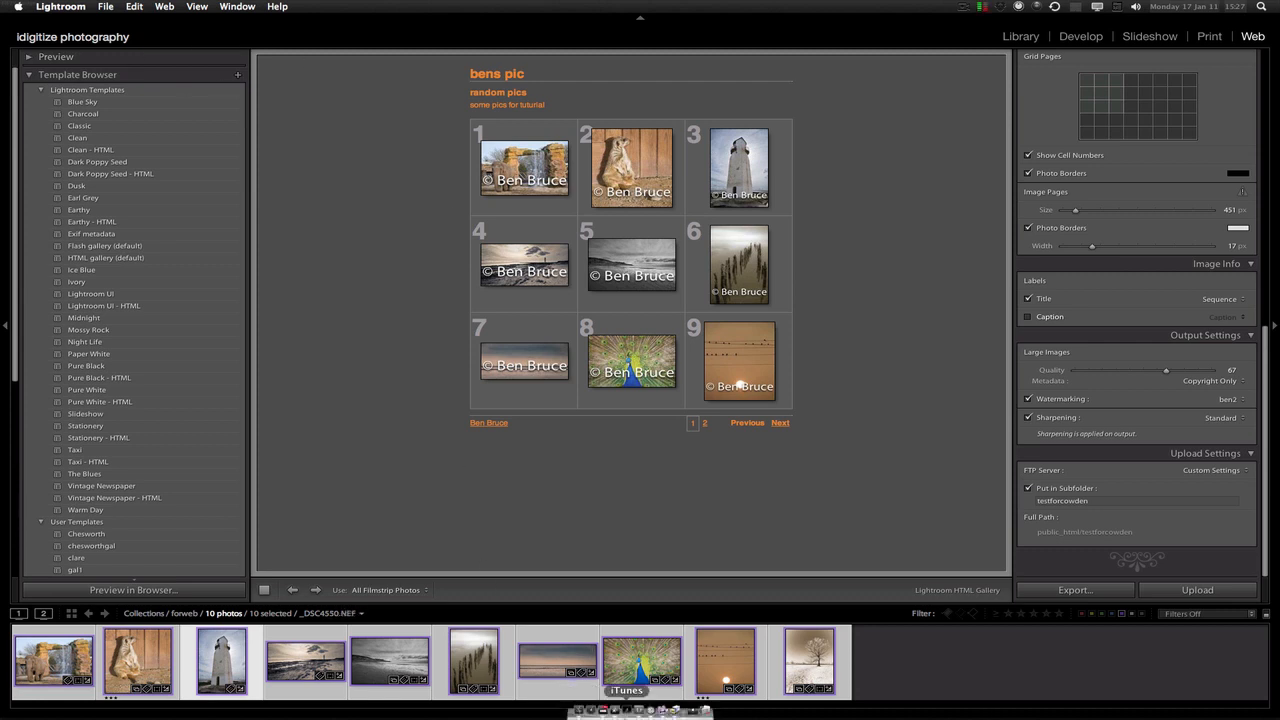
{"action": "left_click", "coordinate": [618, 712]}
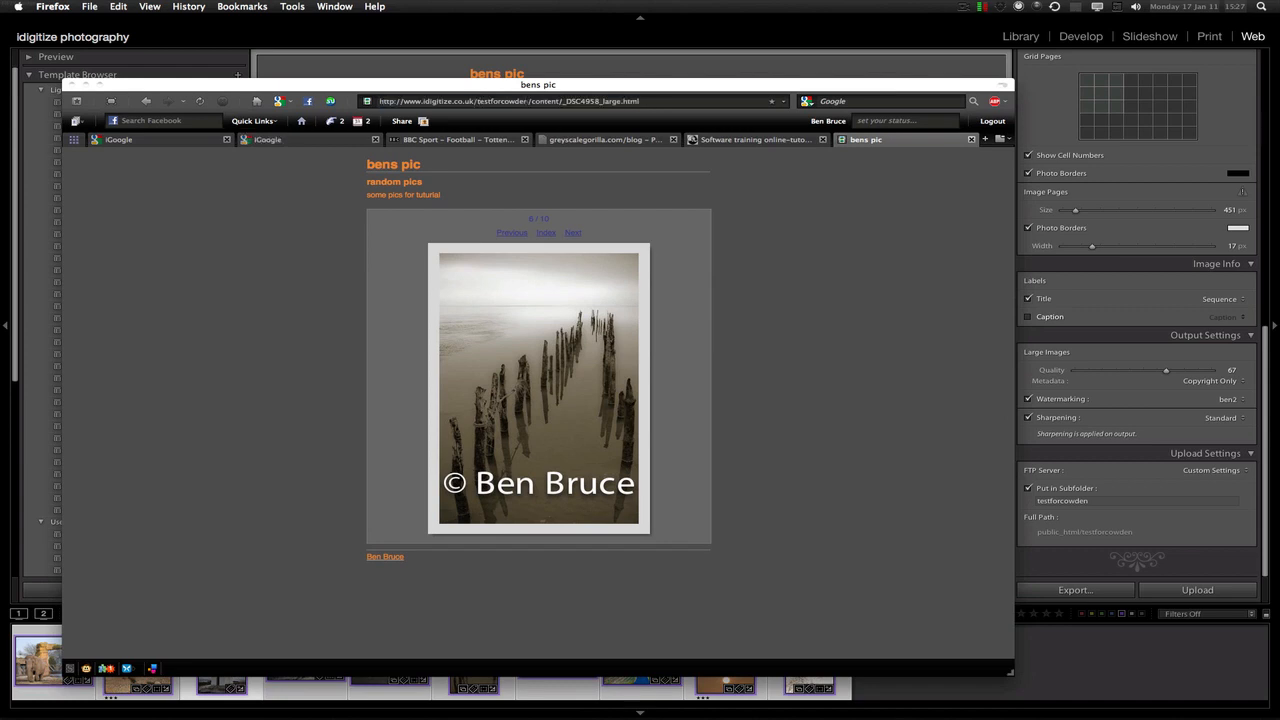
Trim the web address to /testforcowden/ and load the gallery's thumbnail index page
{"action": "left_click_drag", "start_coordinate": [640, 101], "coordinate": [495, 68]}
{"action": "key", "text": "BackSpace"}
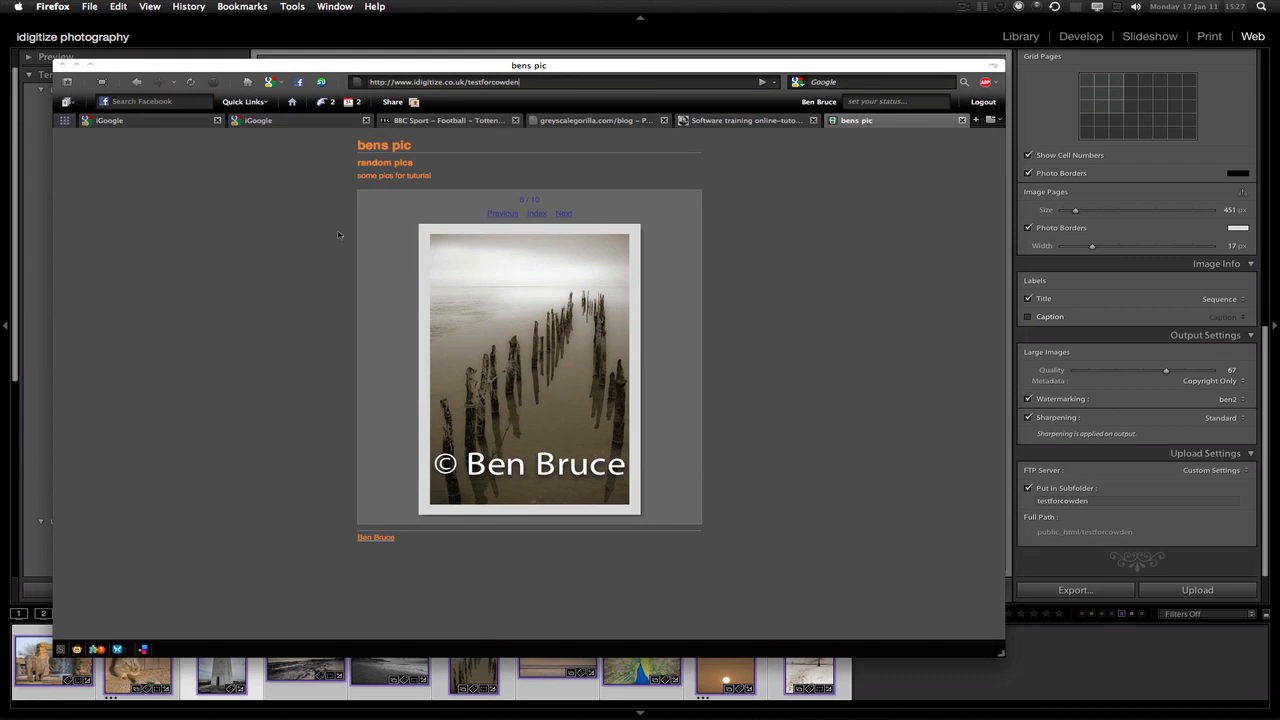
{"action": "key", "text": "Return"}
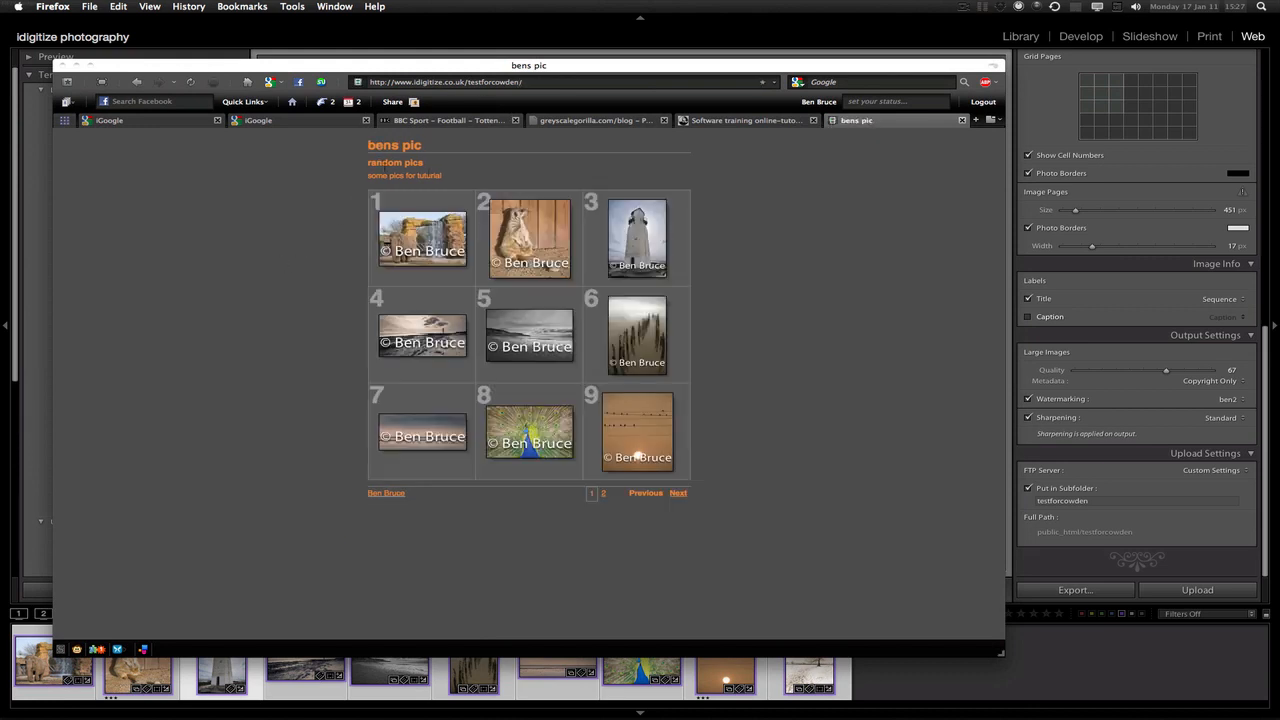
{"action": "left_click_drag", "start_coordinate": [425, 70], "coordinate": [438, 54]}
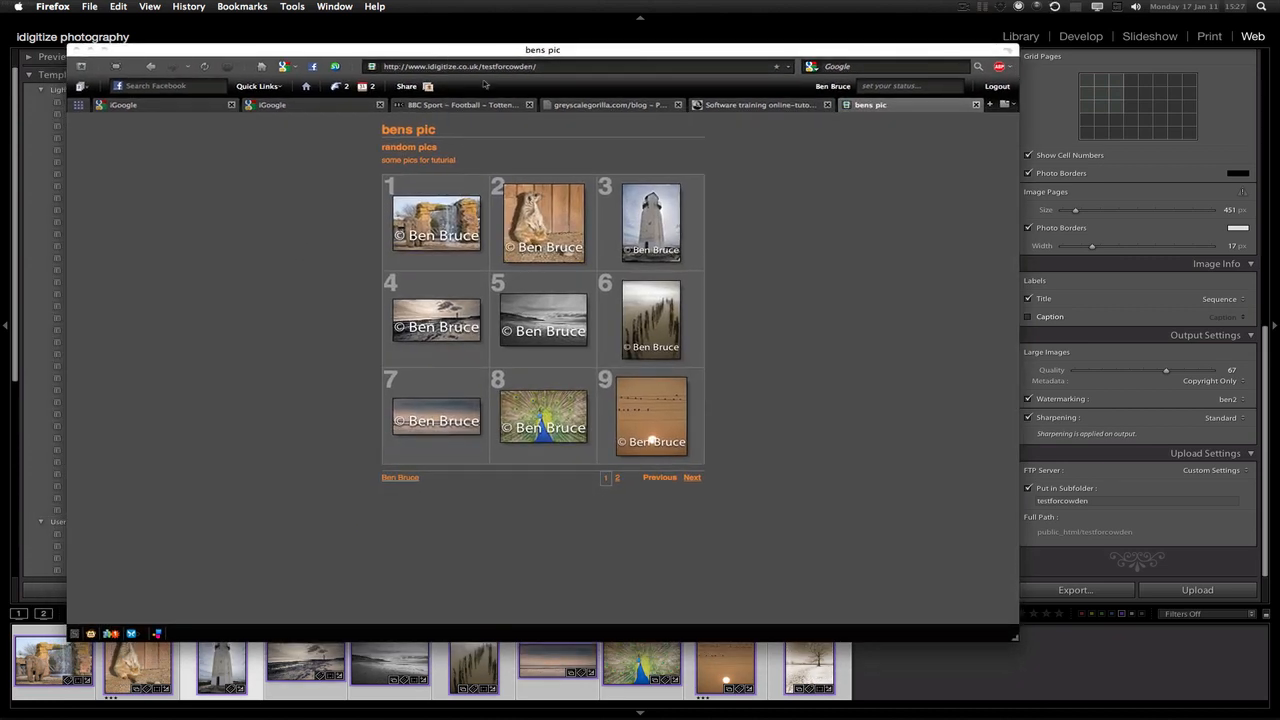
Open the first photo's large view, then advance to photo 2, the watermarked meerkat
{"action": "left_click", "coordinate": [436, 212]}
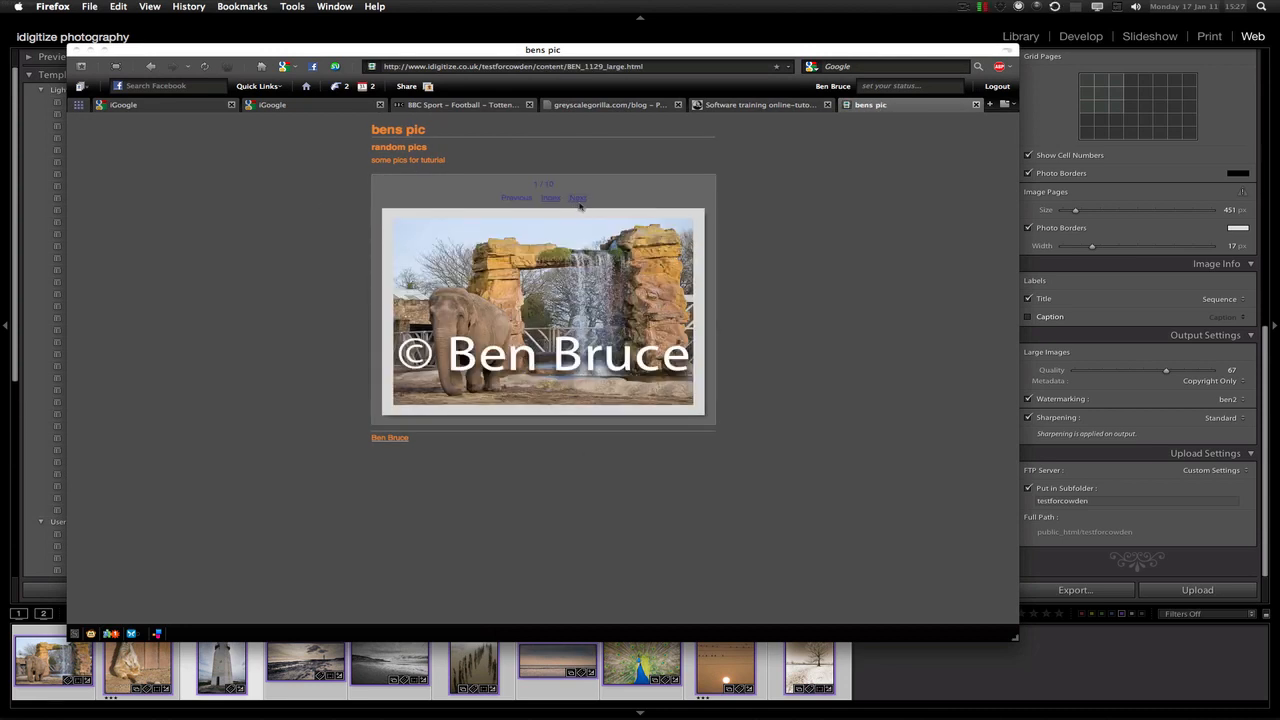
{"action": "left_click", "coordinate": [578, 198]}
{"action": "left_click", "coordinate": [284, 66]}
{"action": "left_click", "coordinate": [969, 8]}
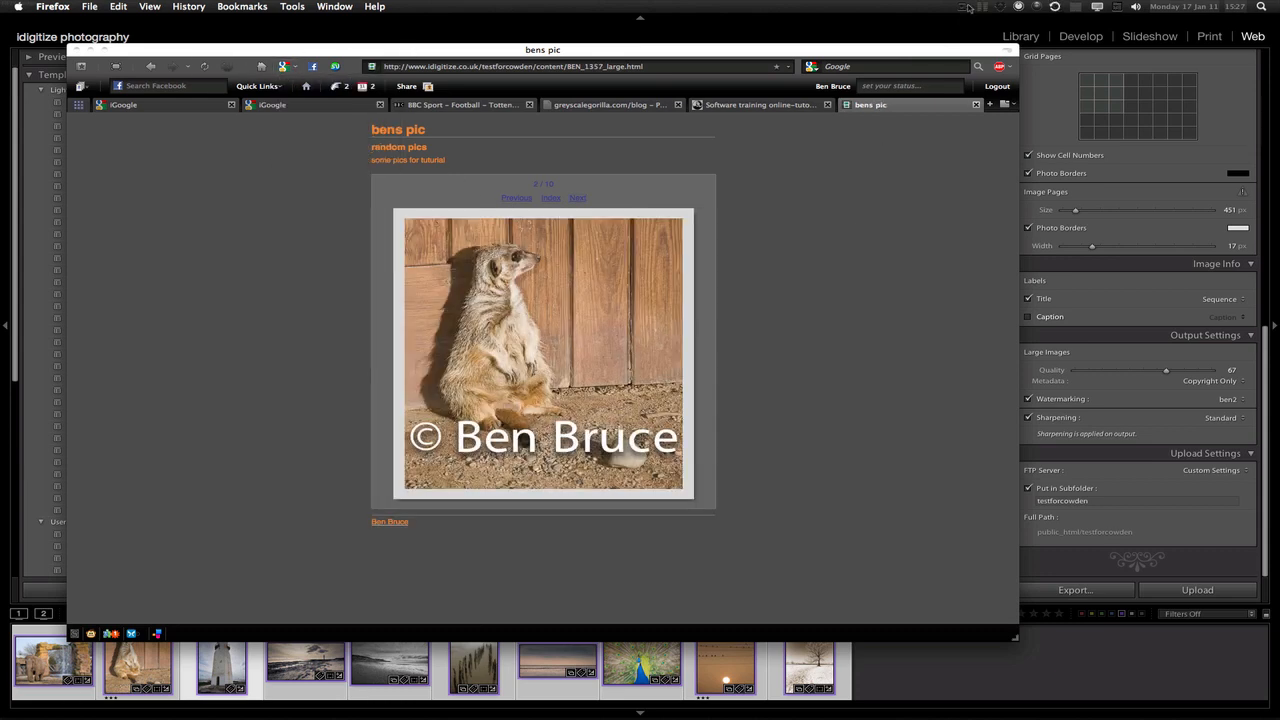